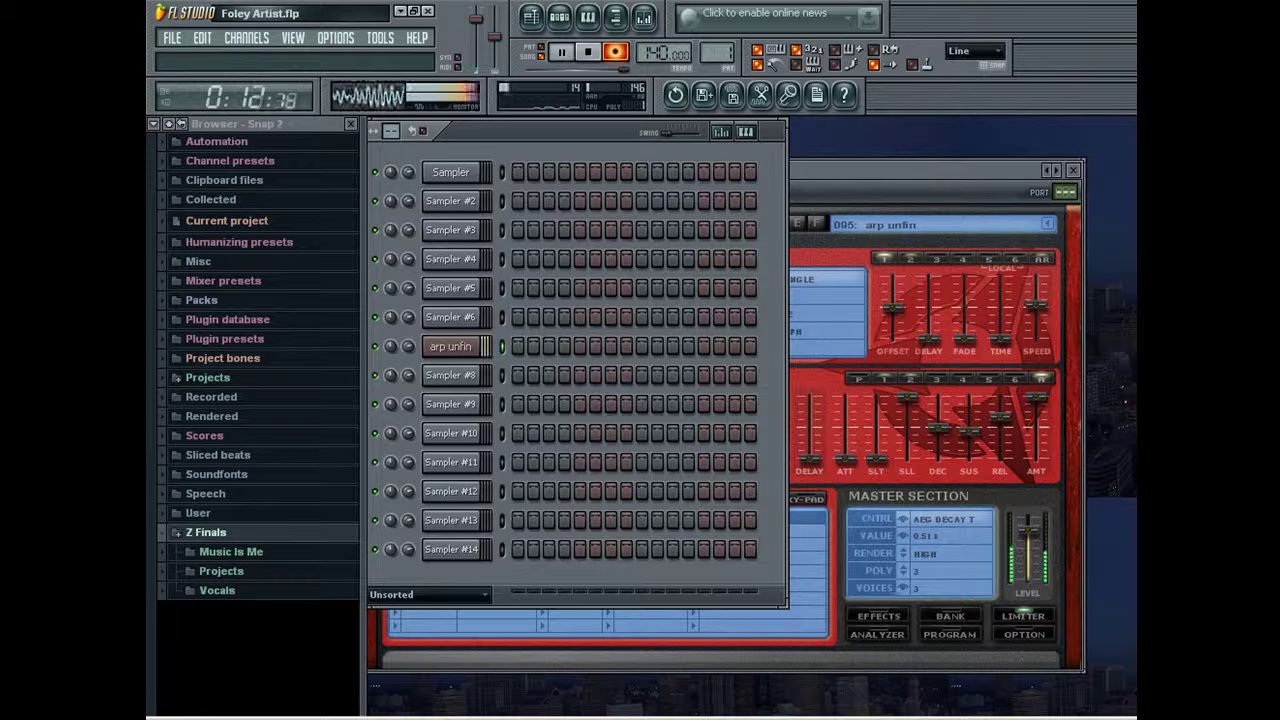
Stop the recording and open the recorded arp unfin notes in the piano roll.
{"action": "key", "text": "space"}
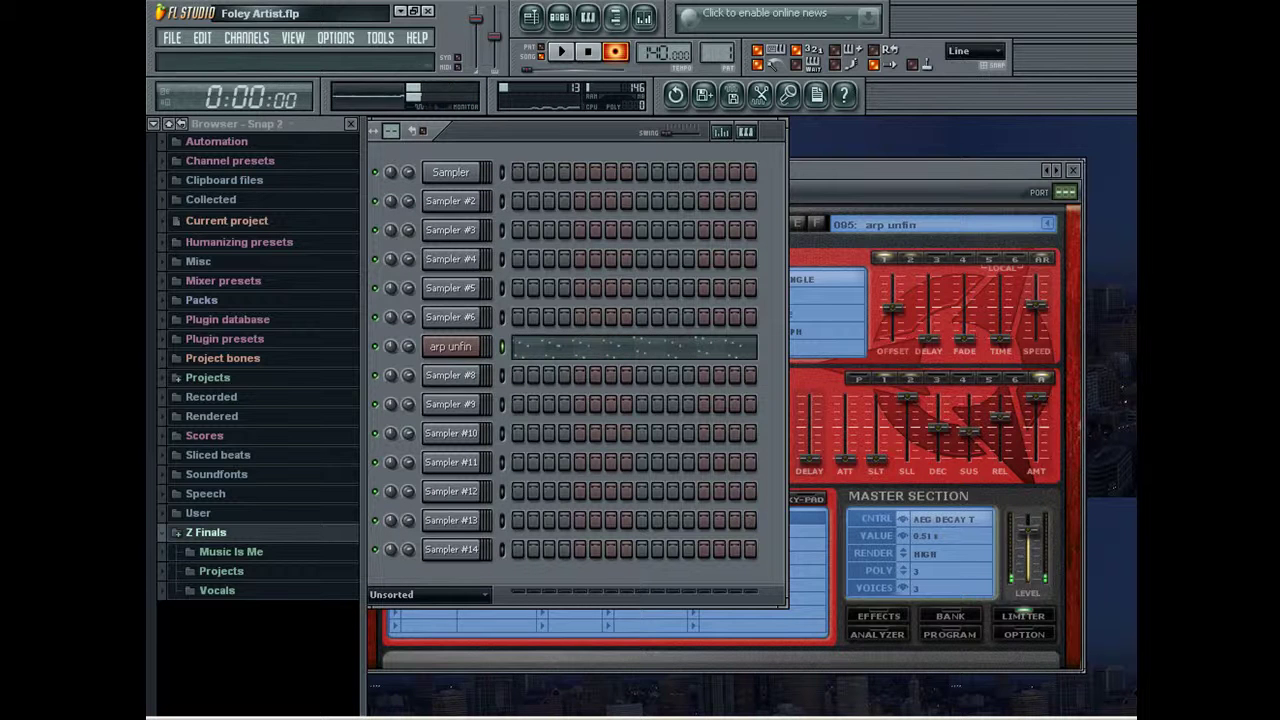
{"action": "key", "text": "F7"}
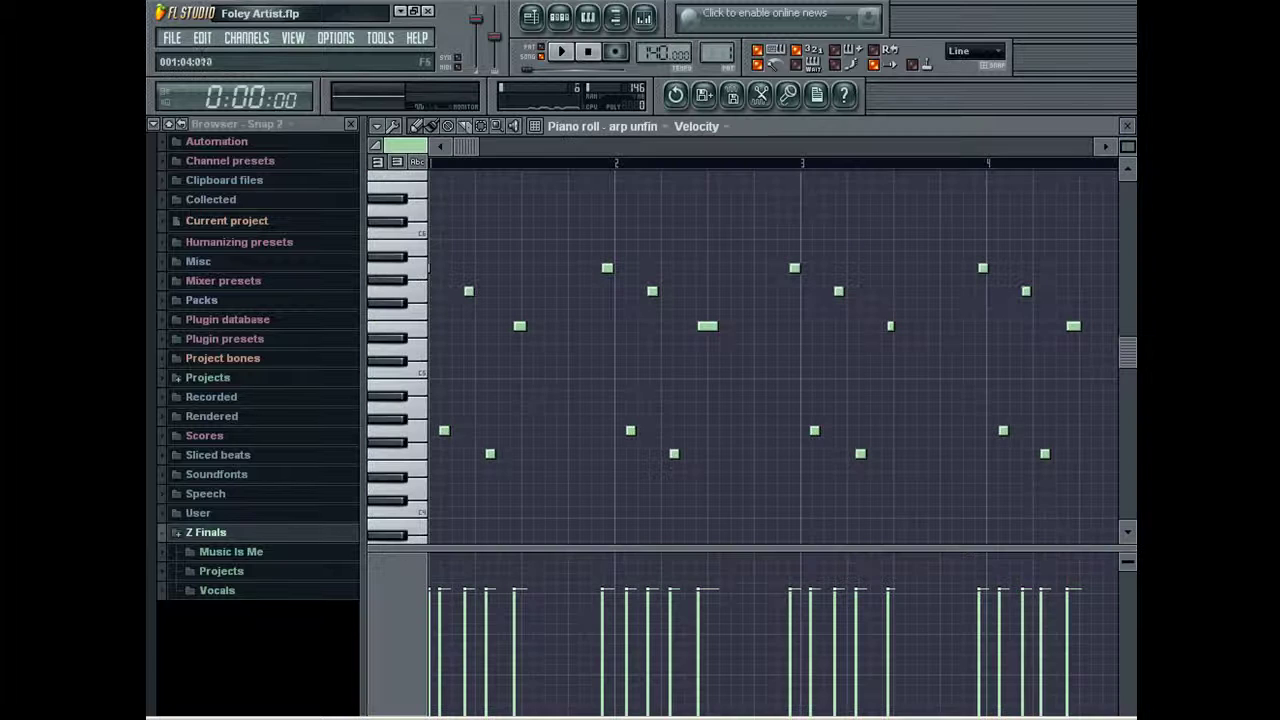
{"action": "left_click_drag", "start_coordinate": [466, 147], "coordinate": [827, 147]}
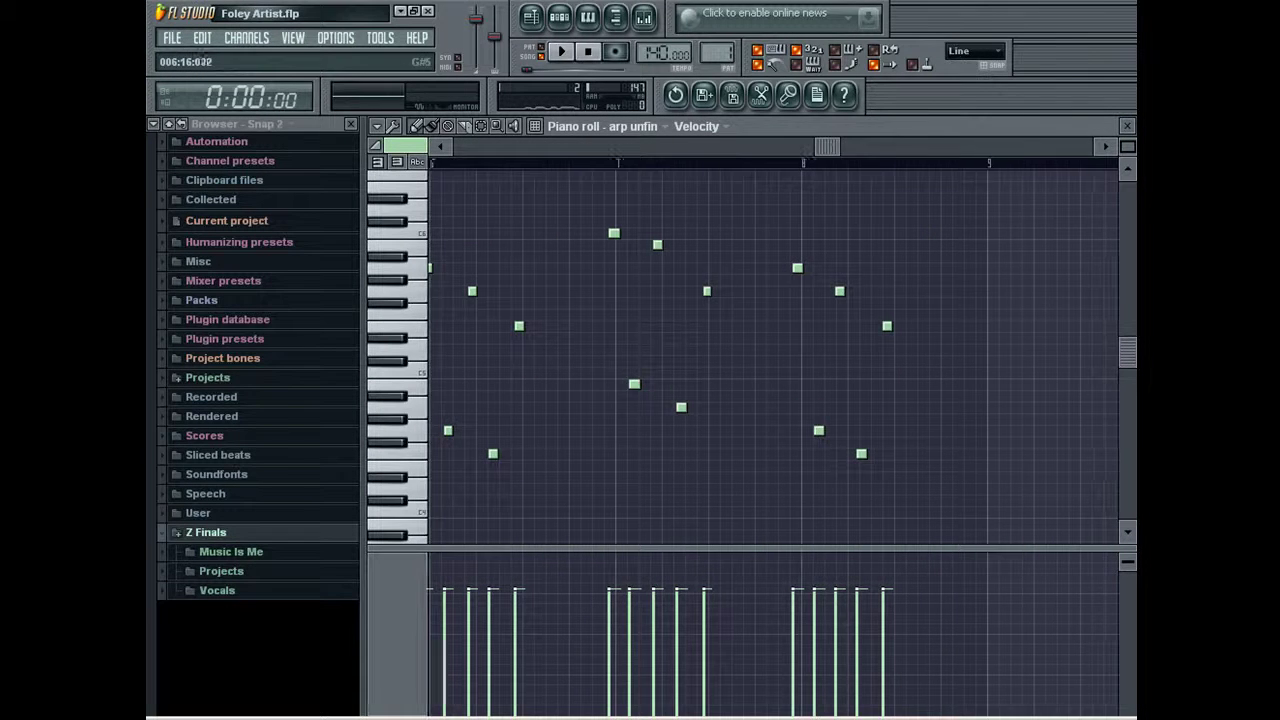
Try to shift bar 7's three upper notes onto the grid.
{"action": "mouse_move", "coordinate": [614, 233]}
{"action": "left_mouse_down"}
{"action": "mouse_move", "coordinate": [620, 256]}
{"action": "mouse_move", "coordinate": [620, 244]}
{"action": "left_mouse_up"}
{"action": "right_click", "coordinate": [657, 245]}
{"action": "left_click", "coordinate": [666, 268]}
{"action": "right_click", "coordinate": [706, 291]}
{"action": "left_click", "coordinate": [712, 291]}
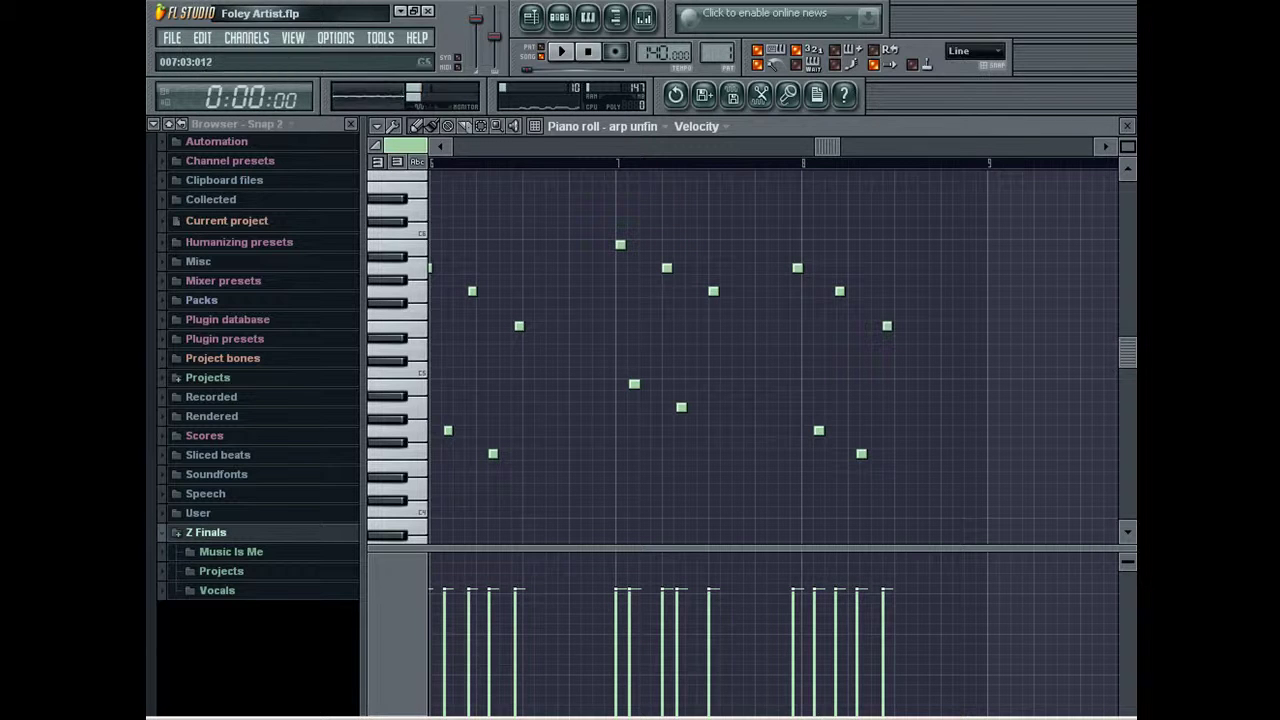
Undo the recent note additions and deletions in bar 7.
{"action": "left_click", "coordinate": [202, 38]}
{"action": "left_click", "coordinate": [230, 57]}
{"action": "left_click", "coordinate": [202, 38]}
{"action": "left_click", "coordinate": [230, 57]}
{"action": "left_click", "coordinate": [202, 38]}
{"action": "left_click", "coordinate": [230, 57]}
{"action": "left_click", "coordinate": [202, 38]}
{"action": "left_click", "coordinate": [230, 57]}
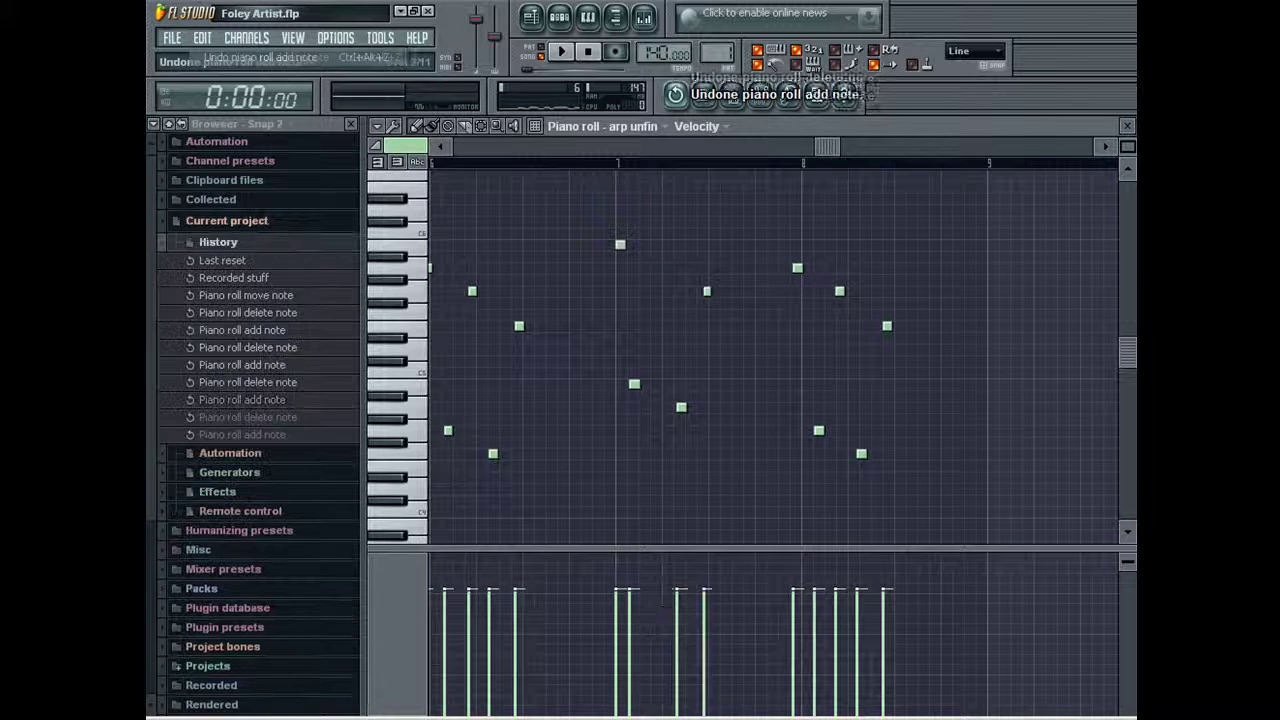
{"action": "left_click", "coordinate": [202, 38]}
{"action": "left_click", "coordinate": [230, 57]}
Add another z3ta+ synth channel and delete that channel again.
{"action": "left_click", "coordinate": [246, 38]}
{"action": "mouse_move", "coordinate": [260, 57]}
{"action": "left_click", "coordinate": [780, 640]}
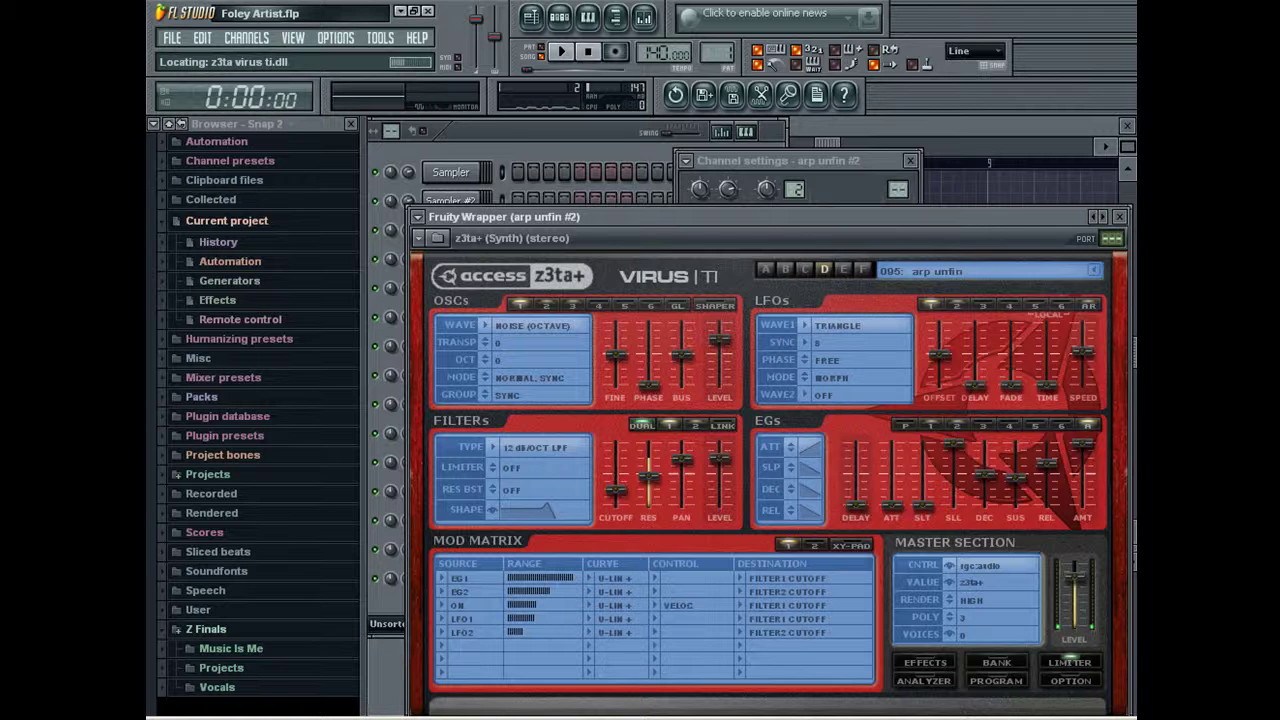
{"action": "key", "text": "F6"}
{"action": "left_click", "coordinate": [451, 376]}
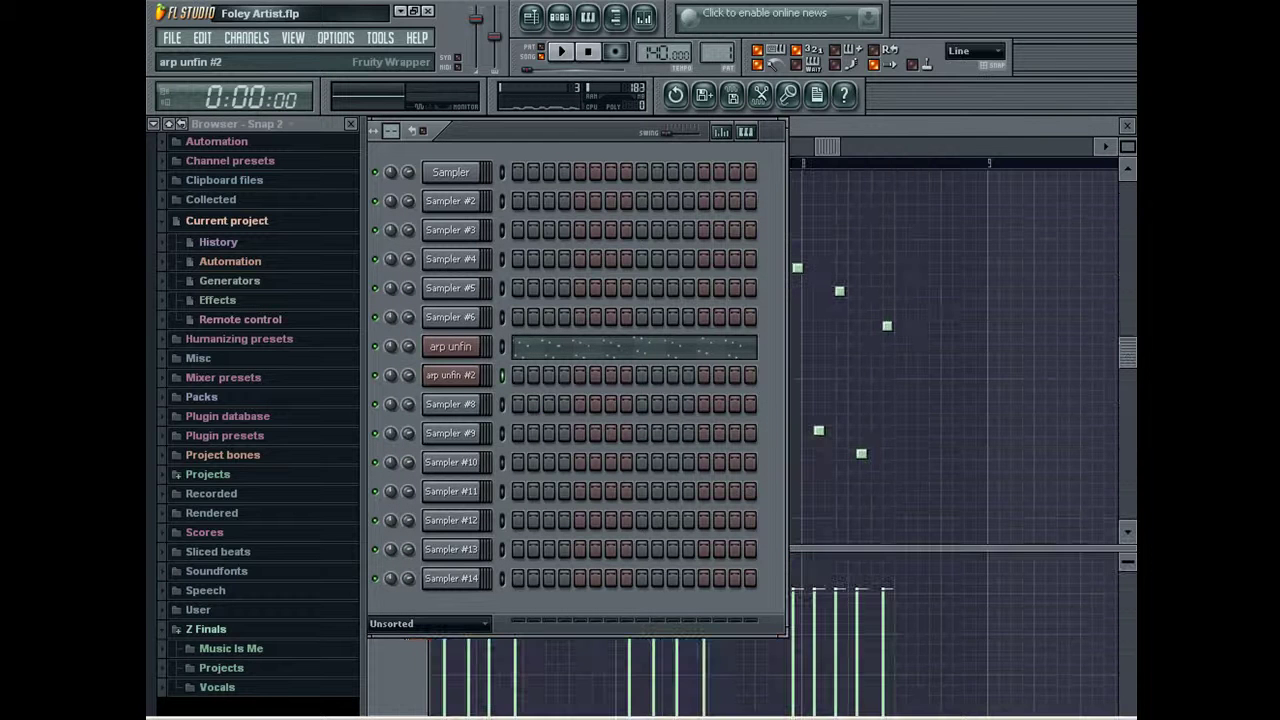
{"action": "key", "text": "alt+Delete"}
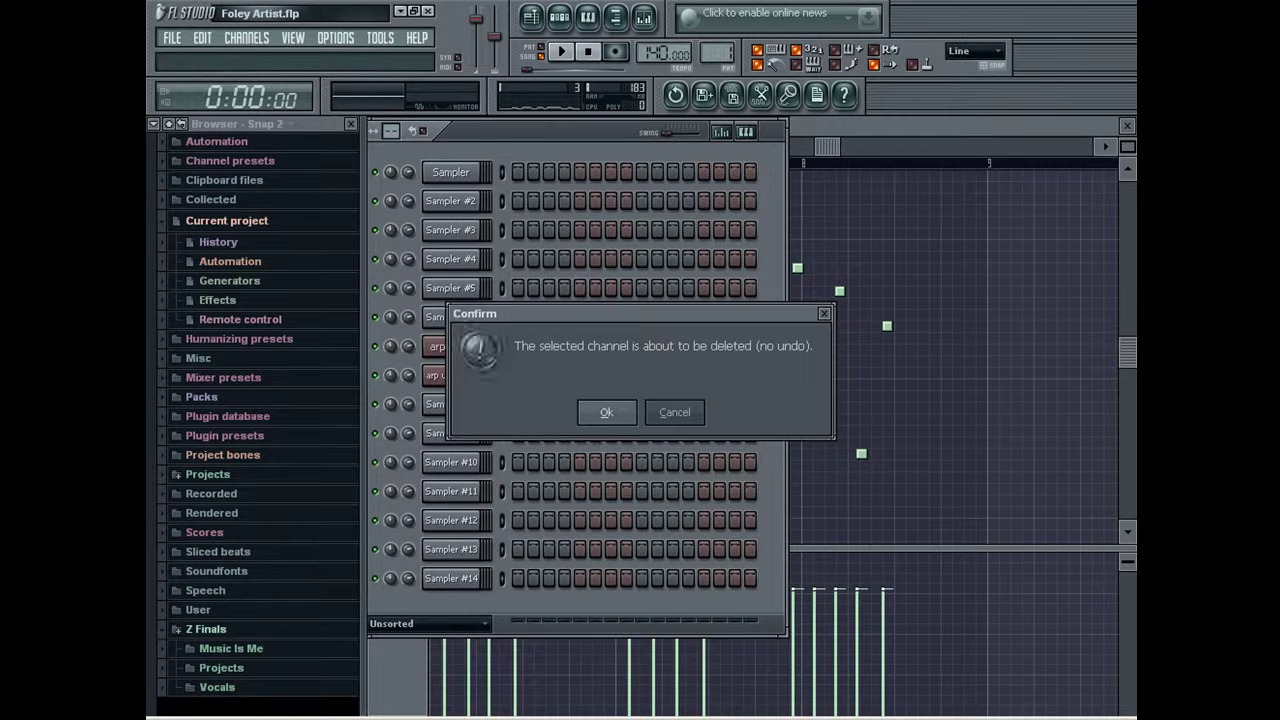
{"action": "key", "text": "Return"}
{"action": "key", "text": "F6"}
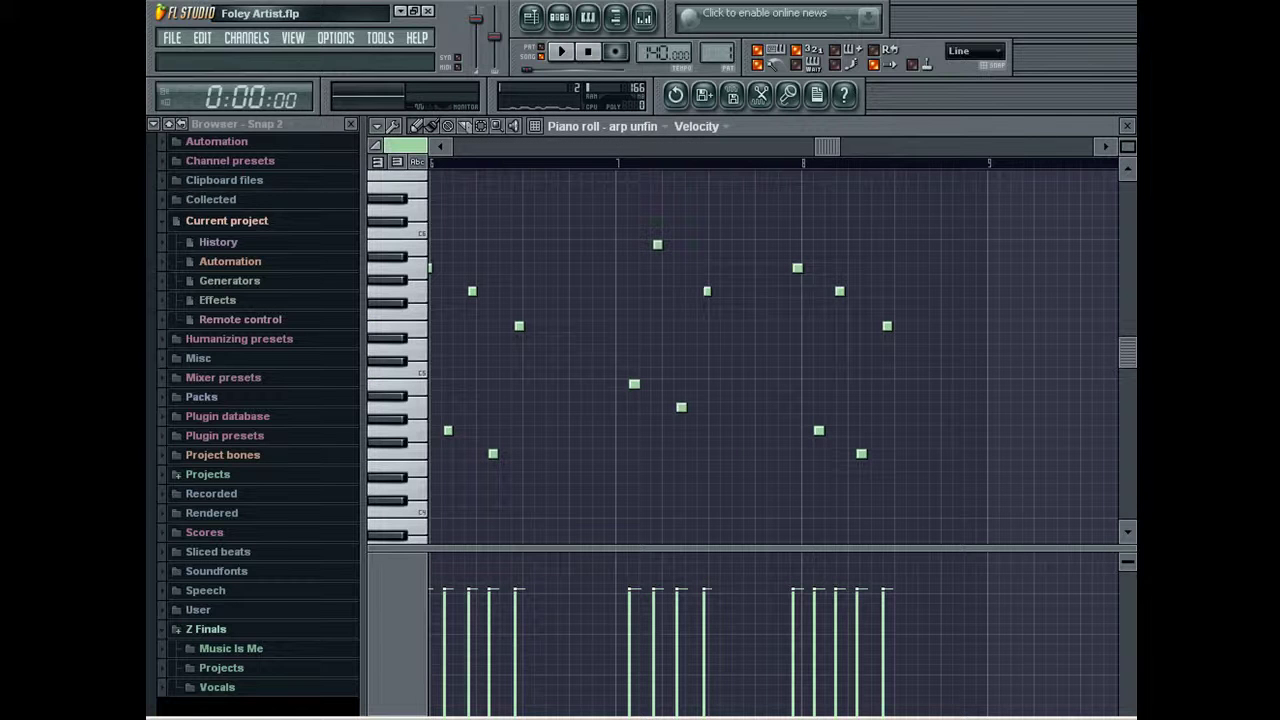
Undo the remaining bar 7 edits back to the original recorded notes.
{"action": "left_click", "coordinate": [202, 38]}
{"action": "left_click", "coordinate": [240, 56]}
{"action": "left_click", "coordinate": [202, 38]}
{"action": "left_click", "coordinate": [240, 56]}
{"action": "left_click", "coordinate": [202, 38]}
{"action": "left_click", "coordinate": [240, 56]}
{"action": "left_click", "coordinate": [202, 38]}
{"action": "left_click", "coordinate": [240, 56]}
Replace bar 1's opening A5 note and its two lower notes with short notes on the grid, starting on the bar line.
{"action": "left_click_drag", "start_coordinate": [827, 147], "coordinate": [466, 147]}
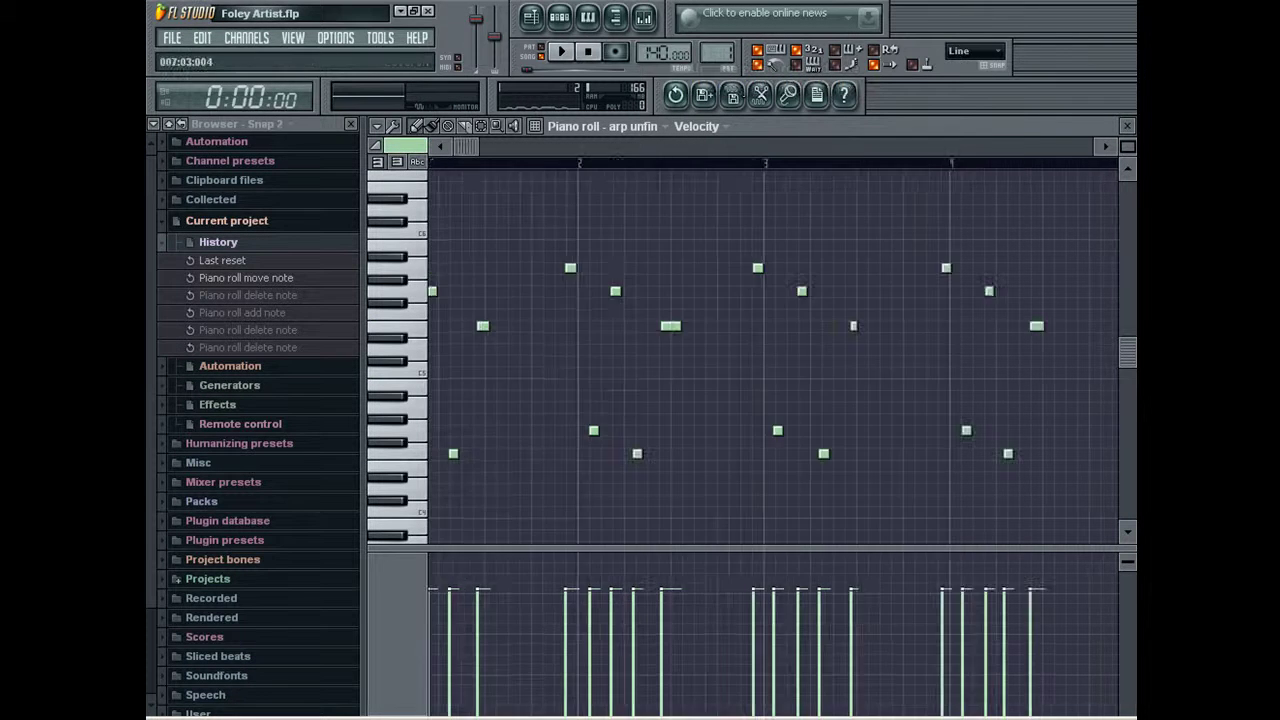
{"action": "right_click", "coordinate": [432, 268]}
{"action": "right_click", "coordinate": [432, 268]}
{"action": "left_click", "coordinate": [432, 268]}
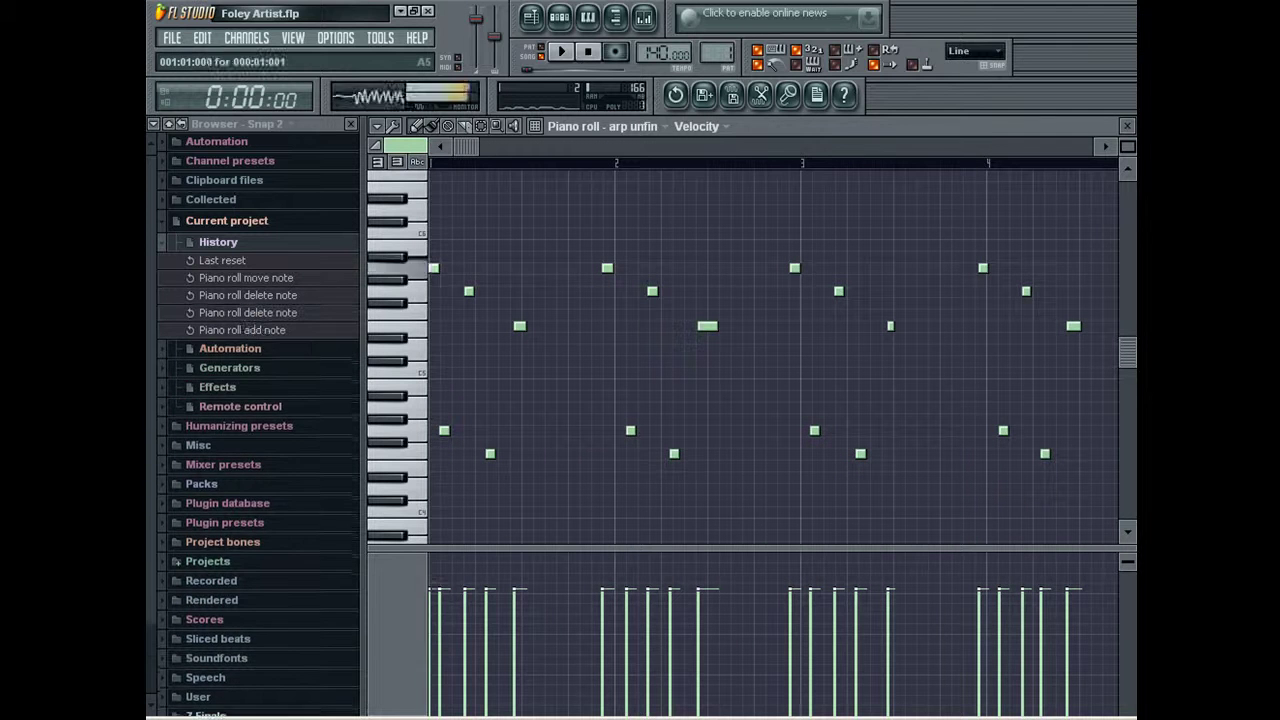
{"action": "right_click", "coordinate": [444, 431]}
{"action": "left_click", "coordinate": [455, 431]}
{"action": "right_click", "coordinate": [490, 454]}
{"action": "left_click", "coordinate": [490, 454]}
{"action": "right_click", "coordinate": [493, 454]}
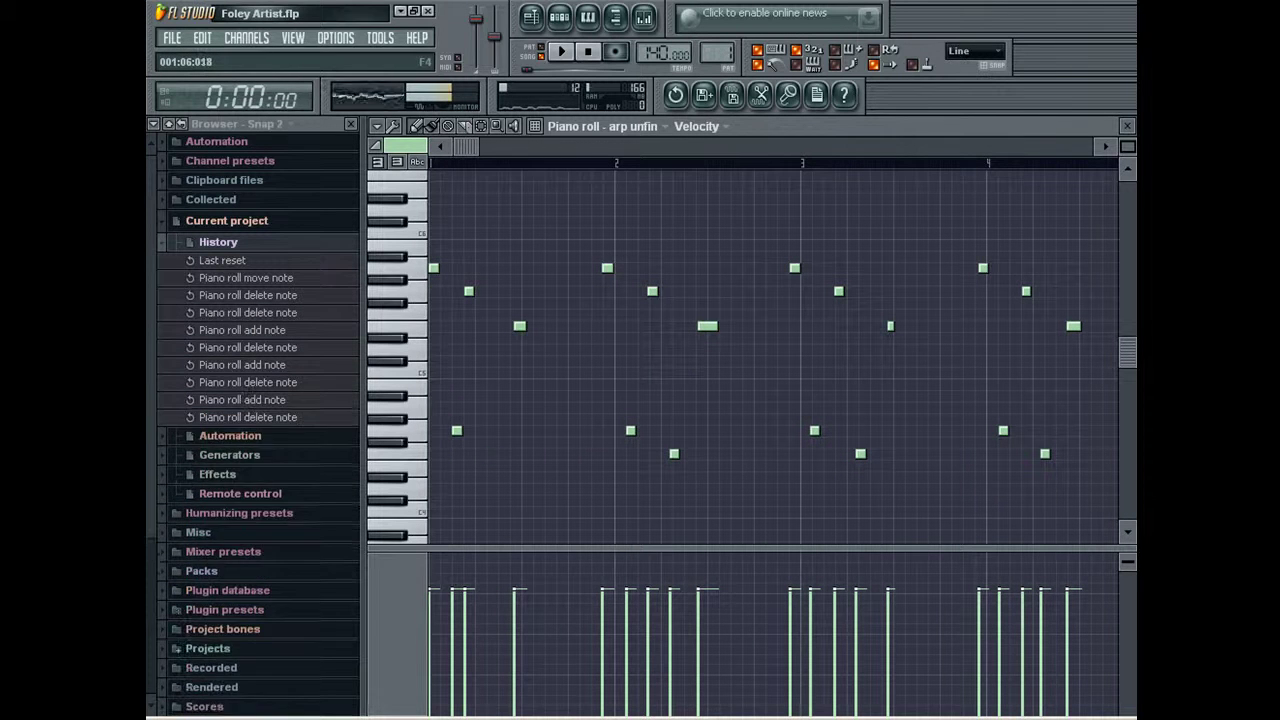
{"action": "left_click", "coordinate": [503, 454]}
Re-enter bar 1's second and third upper notes on the grid so all five notes start two steps apart.
{"action": "right_click", "coordinate": [519, 326]}
{"action": "left_click", "coordinate": [538, 326]}
{"action": "right_click", "coordinate": [469, 291]}
{"action": "left_click", "coordinate": [480, 291]}
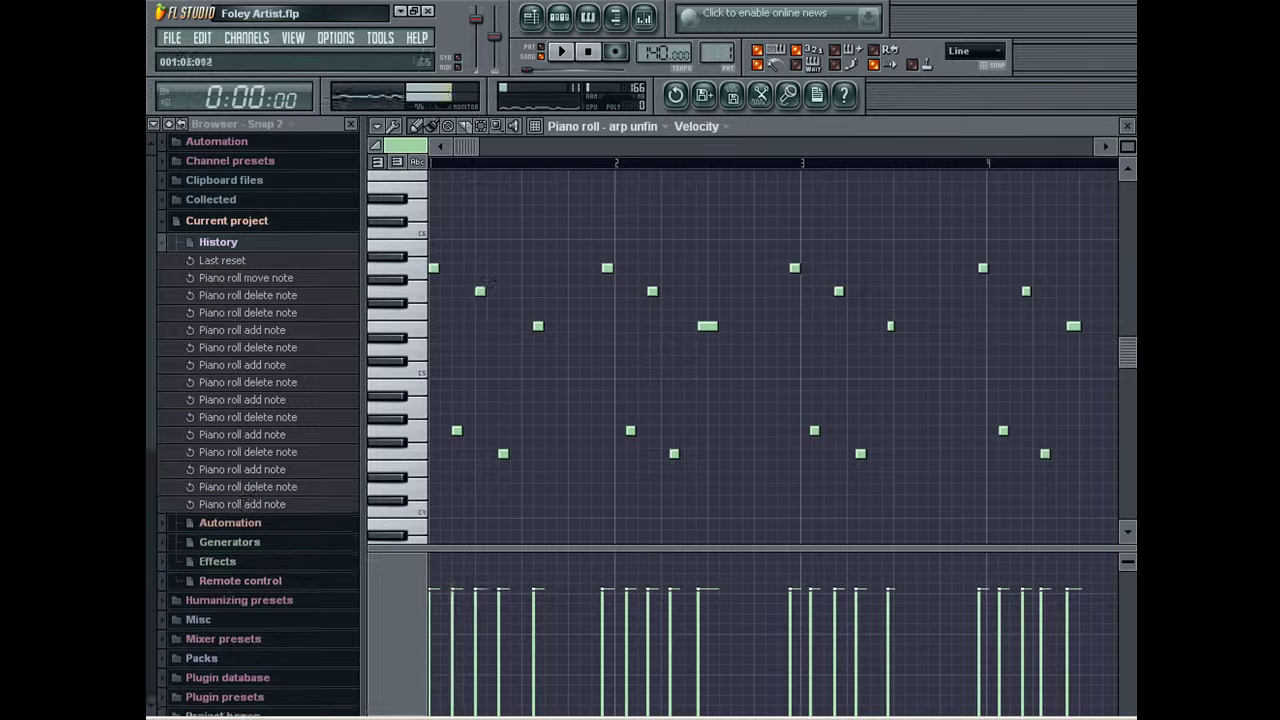
{"action": "right_click", "coordinate": [538, 326]}
{"action": "left_click", "coordinate": [526, 326]}
Replace bar 2's three upper notes with short notes four steps apart, starting on the bar line.
{"action": "right_click", "coordinate": [607, 268]}
{"action": "right_click", "coordinate": [607, 268]}
{"action": "left_click", "coordinate": [608, 268]}
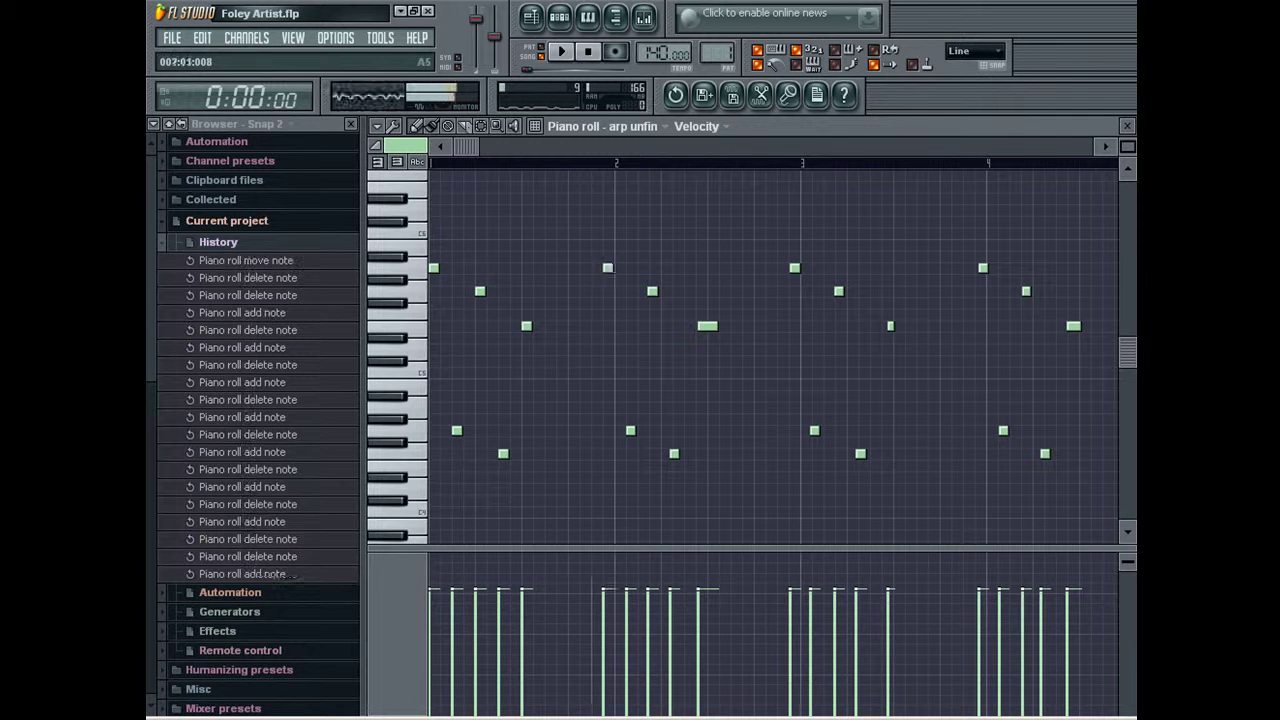
{"action": "right_click", "coordinate": [607, 268]}
{"action": "left_click", "coordinate": [619, 268]}
{"action": "right_click", "coordinate": [652, 291]}
{"action": "left_click", "coordinate": [666, 291]}
{"action": "right_click", "coordinate": [707, 326]}
{"action": "left_click", "coordinate": [712, 326]}
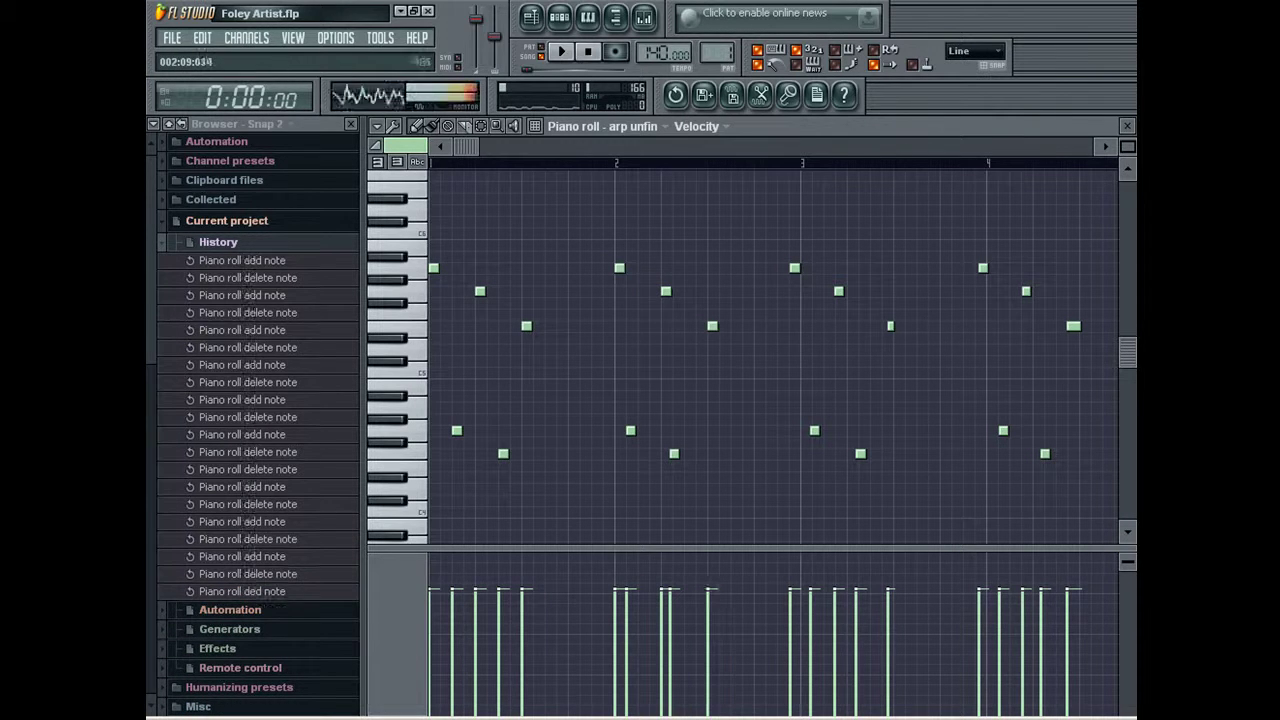
Move bar 2's two lower notes onto the grid, midway between the upper notes.
{"action": "right_click", "coordinate": [630, 430]}
{"action": "left_click", "coordinate": [642, 430]}
{"action": "right_click", "coordinate": [674, 453]}
{"action": "left_click", "coordinate": [688, 453]}
Replace bar 3's three upper notes with short notes four steps apart, starting on the bar line.
{"action": "left_click_drag", "start_coordinate": [466, 147], "coordinate": [569, 147]}
{"action": "right_click", "coordinate": [529, 268]}
{"action": "left_click", "coordinate": [538, 268]}
{"action": "right_click", "coordinate": [573, 291]}
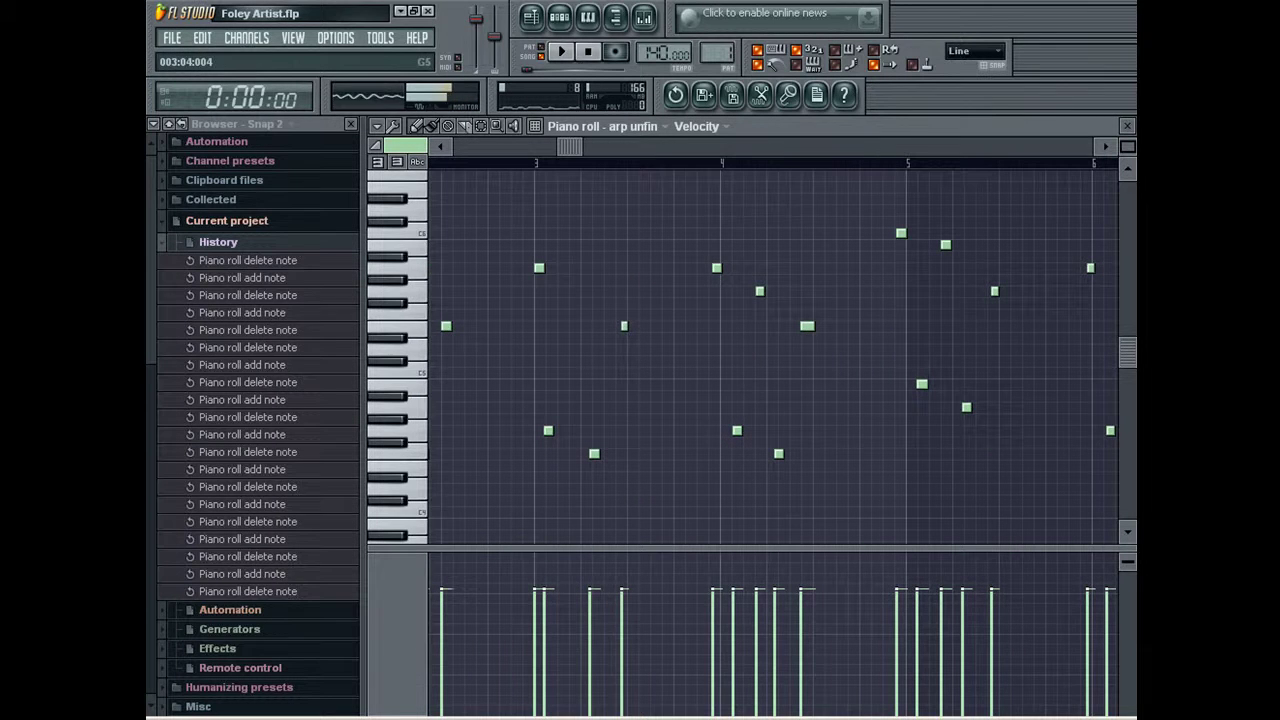
{"action": "left_click", "coordinate": [585, 291]}
{"action": "right_click", "coordinate": [624, 326]}
{"action": "left_click", "coordinate": [640, 326]}
{"action": "right_click", "coordinate": [640, 326]}
{"action": "left_click", "coordinate": [631, 326]}
Re-enter bar 3's two lower notes on the grid, midway between the upper notes.
{"action": "right_click", "coordinate": [548, 430]}
{"action": "left_click", "coordinate": [562, 430]}
{"action": "right_click", "coordinate": [594, 453]}
{"action": "left_click", "coordinate": [609, 453]}
Re-enter bar 4's recorded notes on the grid, two steps apart from the bar line.
{"action": "left_click_drag", "start_coordinate": [569, 147], "coordinate": [672, 147]}
{"action": "right_click", "coordinate": [454, 268]}
{"action": "left_click", "coordinate": [507, 291]}
{"action": "left_click", "coordinate": [483, 430]}
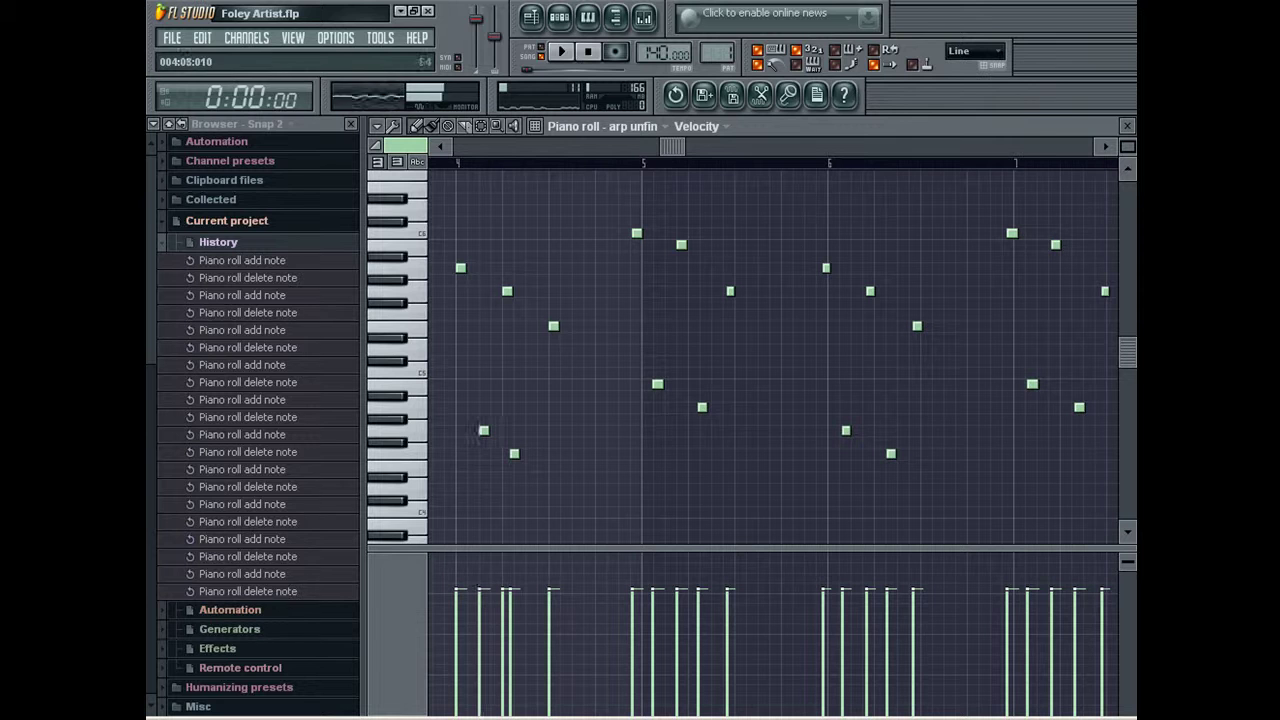
{"action": "left_click", "coordinate": [518, 454]}
{"action": "right_click", "coordinate": [518, 454]}
{"action": "left_click", "coordinate": [530, 454]}
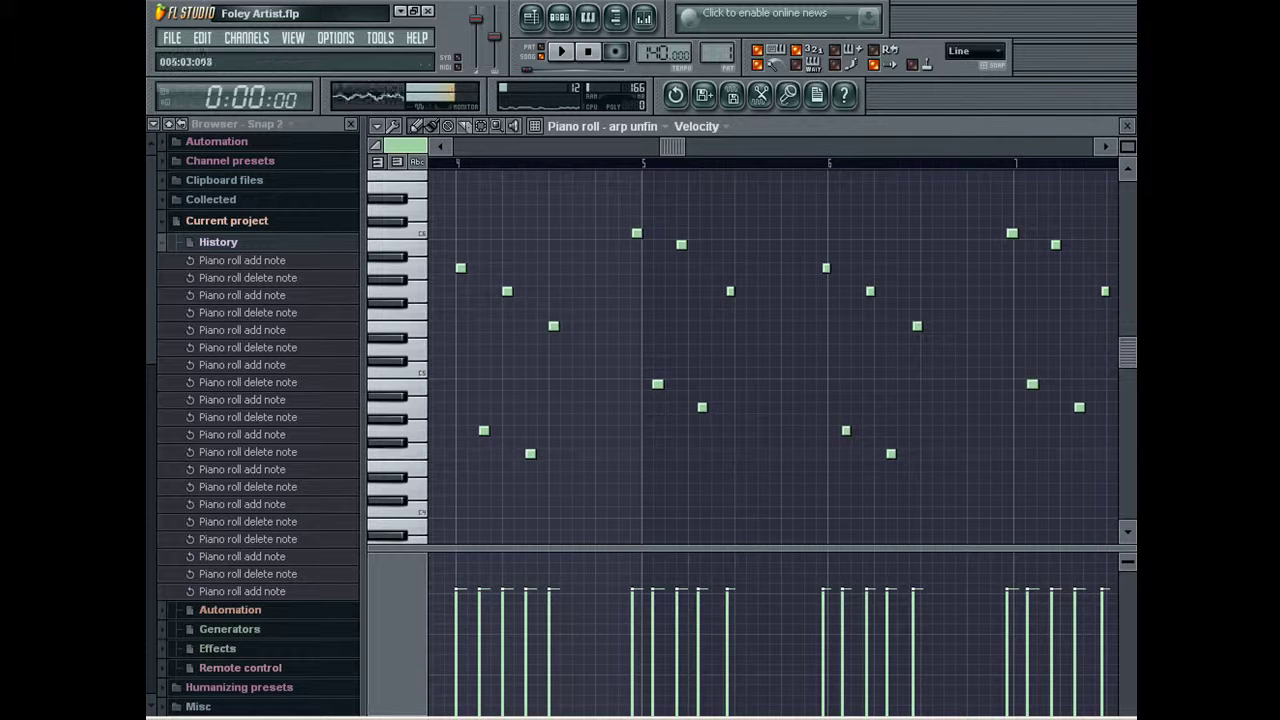
Align bar 5's recorded notes to the grid so they start two steps apart from the bar line.
{"action": "left_click_drag", "start_coordinate": [672, 147], "coordinate": [704, 147]}
{"action": "right_click", "coordinate": [599, 244]}
{"action": "left_click", "coordinate": [610, 244]}
{"action": "right_click", "coordinate": [648, 291]}
{"action": "right_click", "coordinate": [620, 407]}
{"action": "left_click", "coordinate": [633, 407]}
Replace bar 6's off-beat notes with notes on the grid, two steps apart from the bar line.
{"action": "right_click", "coordinate": [743, 268]}
{"action": "left_click", "coordinate": [750, 268]}
{"action": "right_click", "coordinate": [787, 291]}
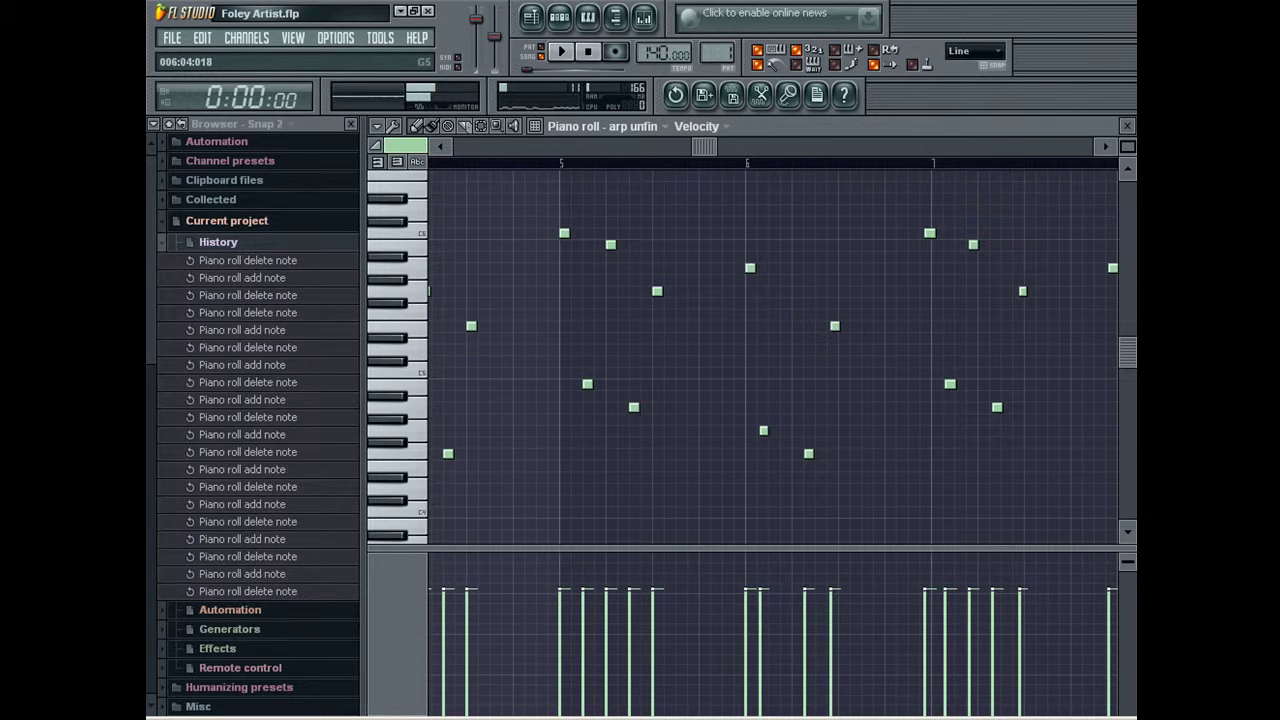
{"action": "right_click", "coordinate": [763, 430]}
{"action": "left_click", "coordinate": [773, 430]}
{"action": "right_click", "coordinate": [808, 453]}
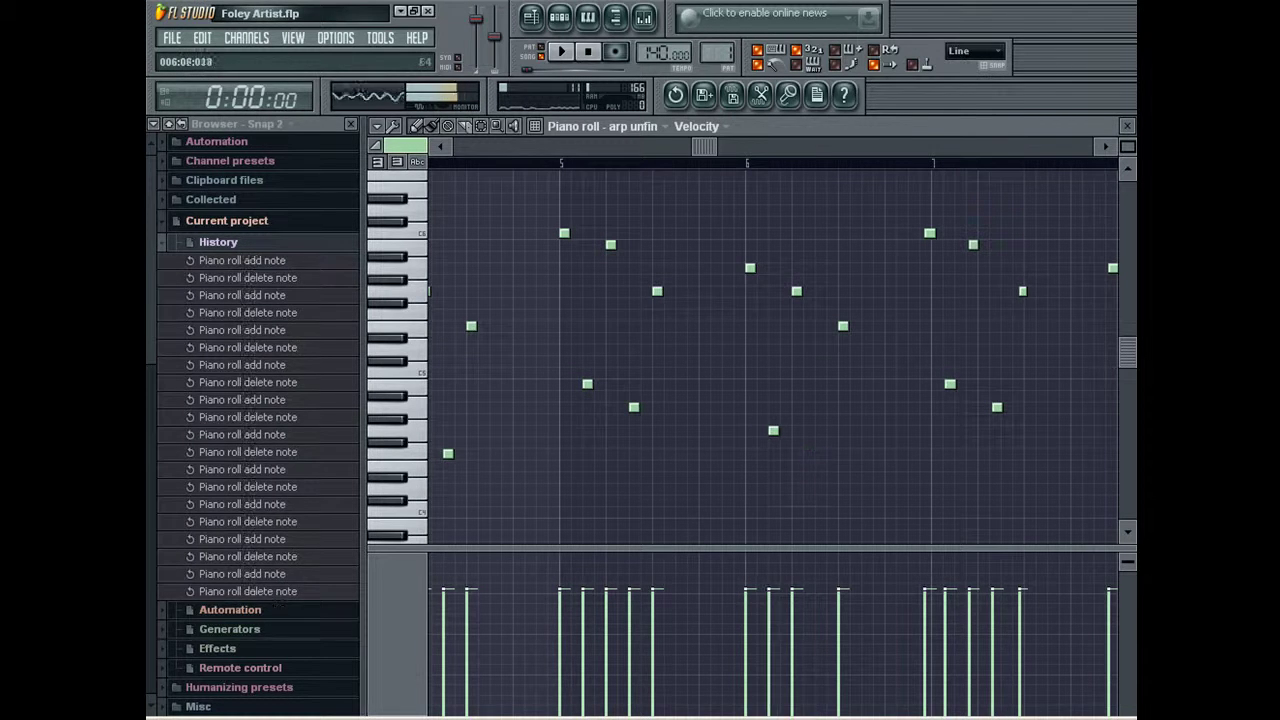
Re-enter all five bar 7 notes on the grid, two steps apart from the bar line.
{"action": "scroll", "coordinate": [770, 350], "scroll_direction": "right", "scroll_amount": 3}
{"action": "right_click", "coordinate": [773, 233]}
{"action": "left_click", "coordinate": [779, 233]}
{"action": "right_click", "coordinate": [816, 244]}
{"action": "left_click", "coordinate": [824, 244]}
{"action": "right_click", "coordinate": [866, 291]}
{"action": "left_click", "coordinate": [871, 291]}
{"action": "right_click", "coordinate": [793, 384]}
{"action": "left_click", "coordinate": [801, 384]}
{"action": "right_click", "coordinate": [840, 407]}
{"action": "left_click", "coordinate": [849, 407]}
Re-enter all five bar 8 notes on the grid, two steps apart from the bar line.
{"action": "scroll", "coordinate": [762, 378], "scroll_direction": "right", "scroll_amount": 3}
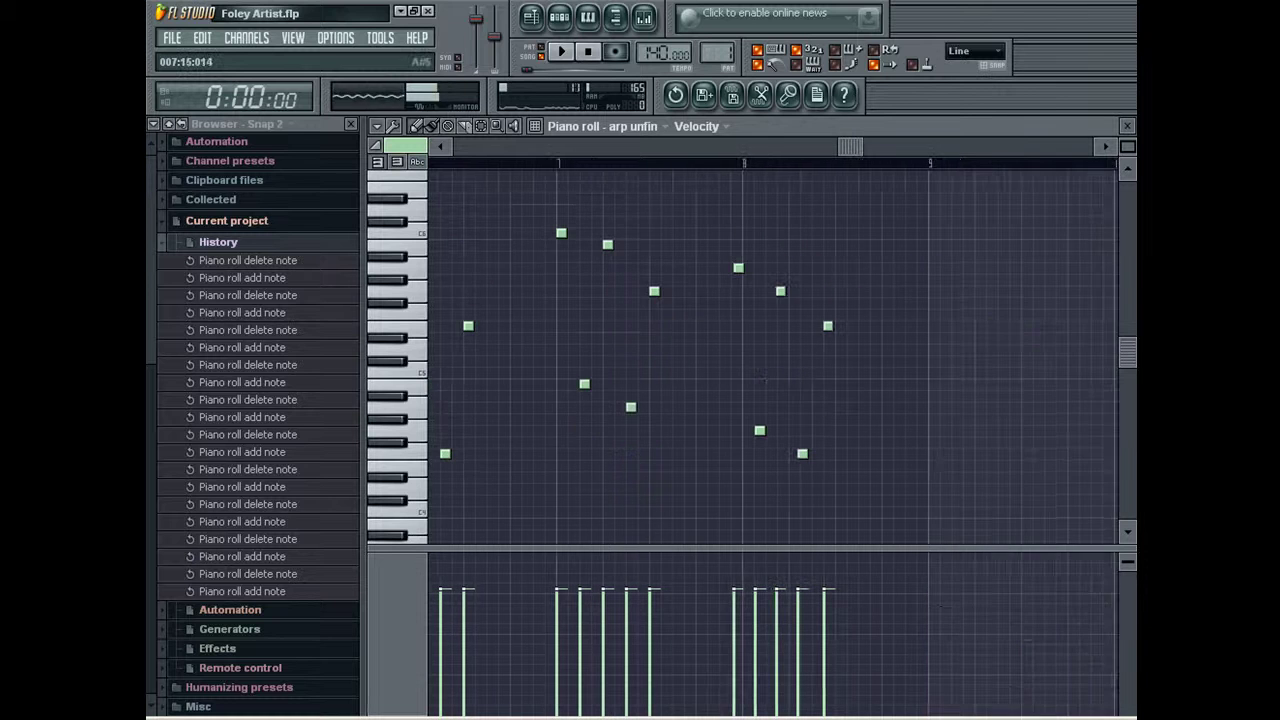
{"action": "left_click", "coordinate": [746, 268]}
{"action": "right_click", "coordinate": [779, 291]}
{"action": "left_click", "coordinate": [792, 291]}
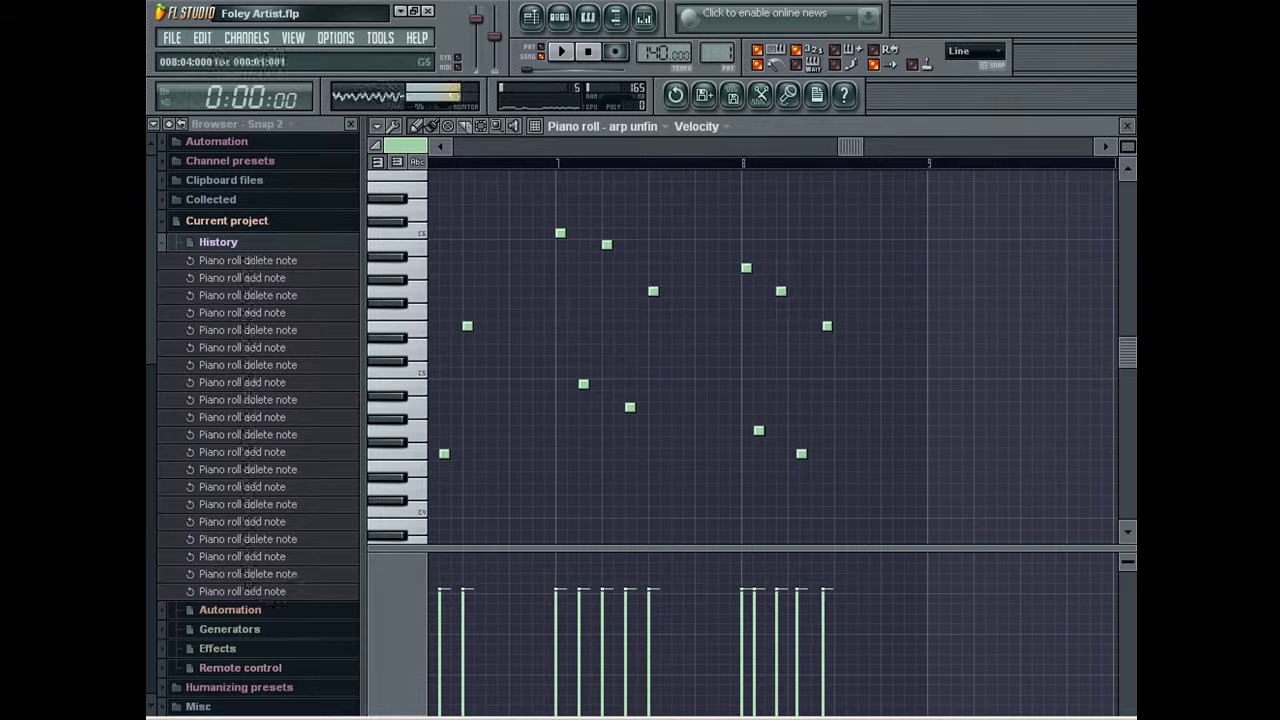
{"action": "right_click", "coordinate": [826, 326]}
{"action": "left_click", "coordinate": [839, 326]}
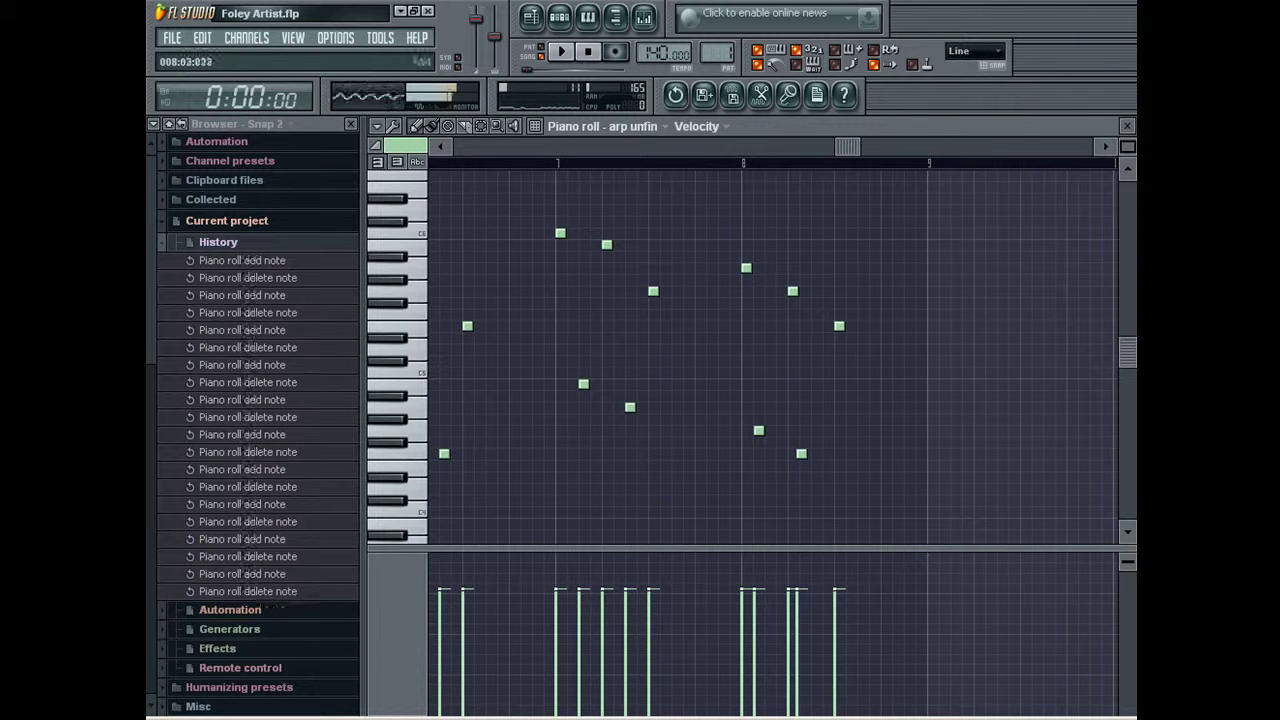
{"action": "right_click", "coordinate": [758, 430]}
{"action": "left_click", "coordinate": [769, 430]}
{"action": "right_click", "coordinate": [801, 453]}
{"action": "left_click", "coordinate": [816, 453]}
Play back the arp unfin pattern to check the timing of the realigned notes.
{"action": "key", "text": "space"}
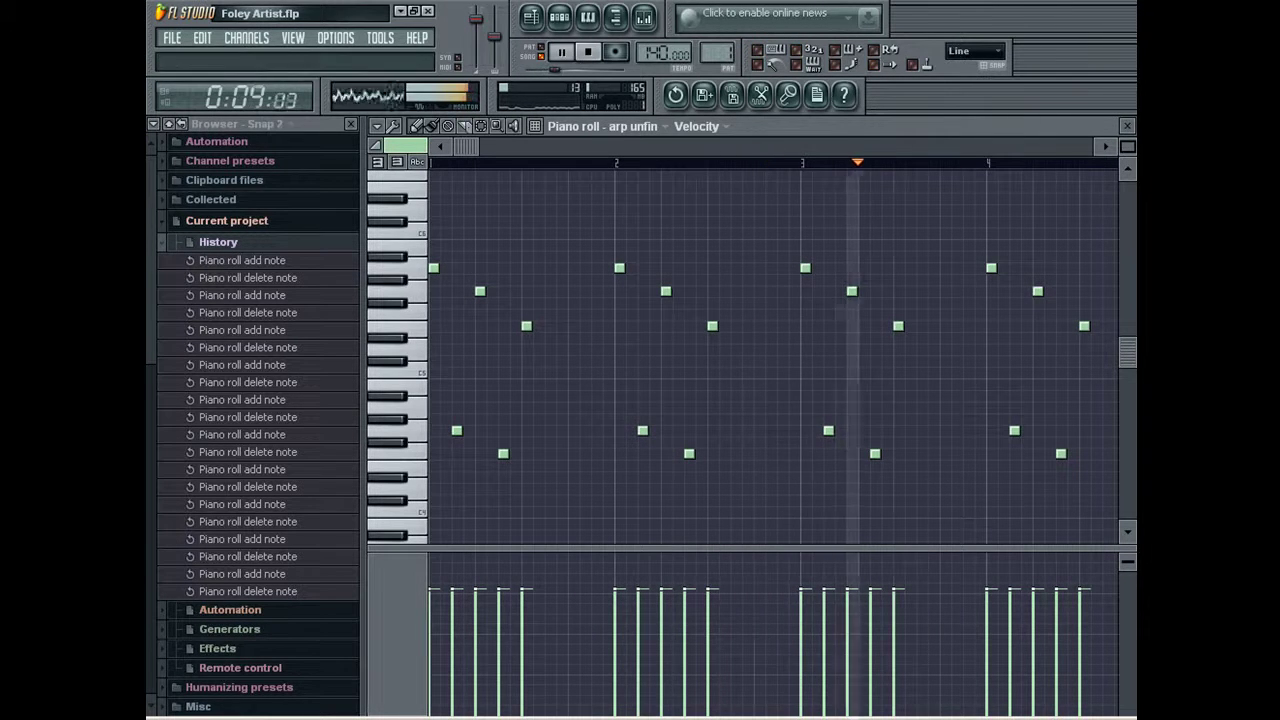
{"action": "left_click_drag", "start_coordinate": [1128, 147], "coordinate": [1128, 168]}
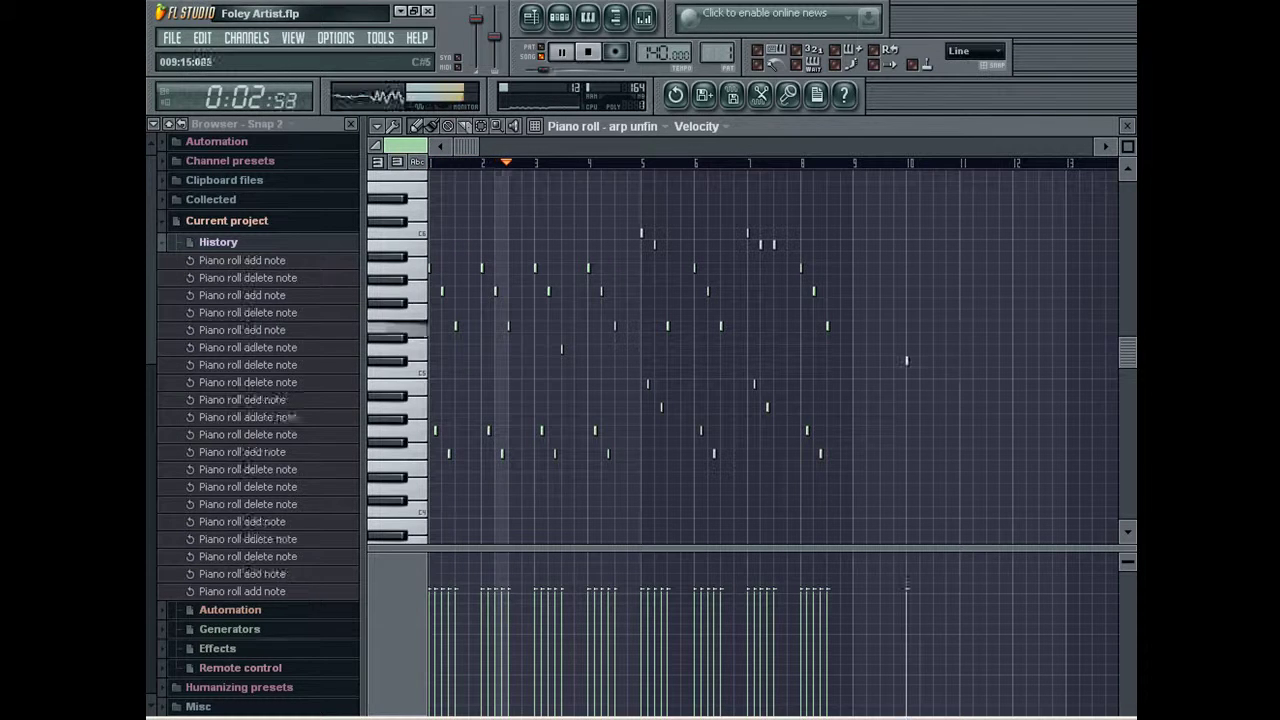
{"action": "key", "text": "F7"}
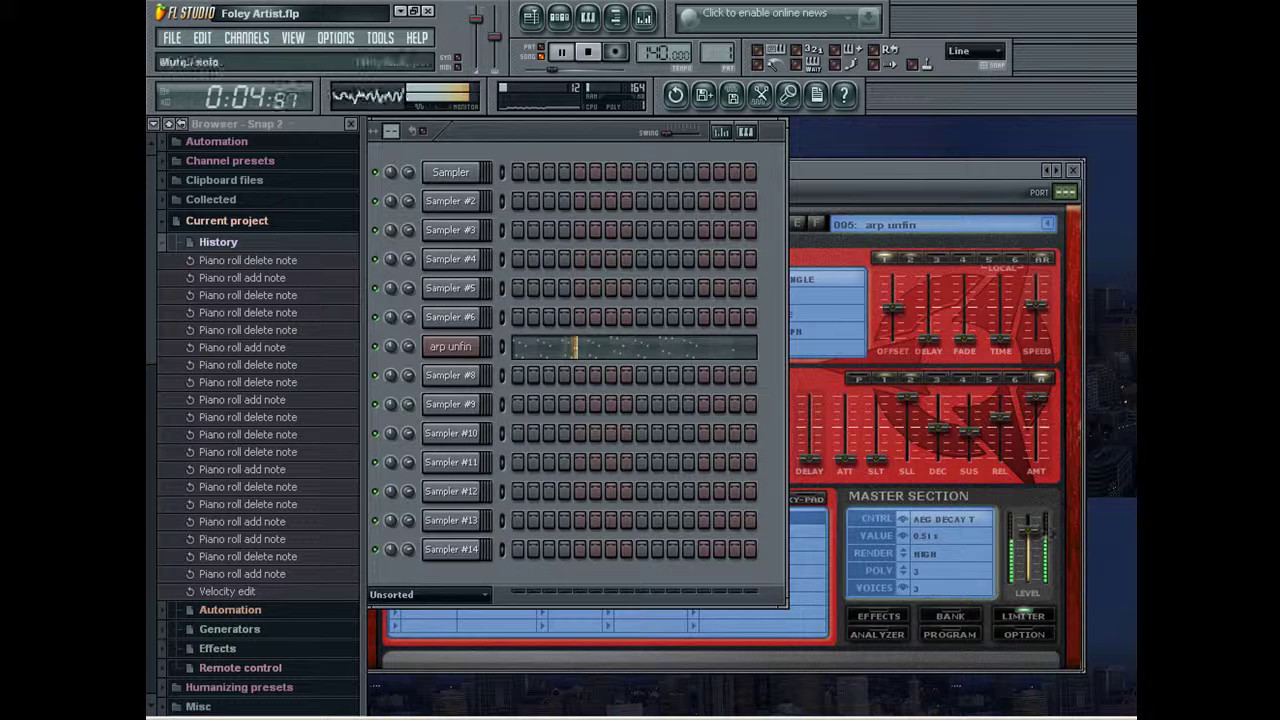
Raise the last note of bar 3 by two semitones in arp unfin's piano roll.
{"action": "right_click", "coordinate": [480, 344]}
{"action": "left_click", "coordinate": [515, 346]}
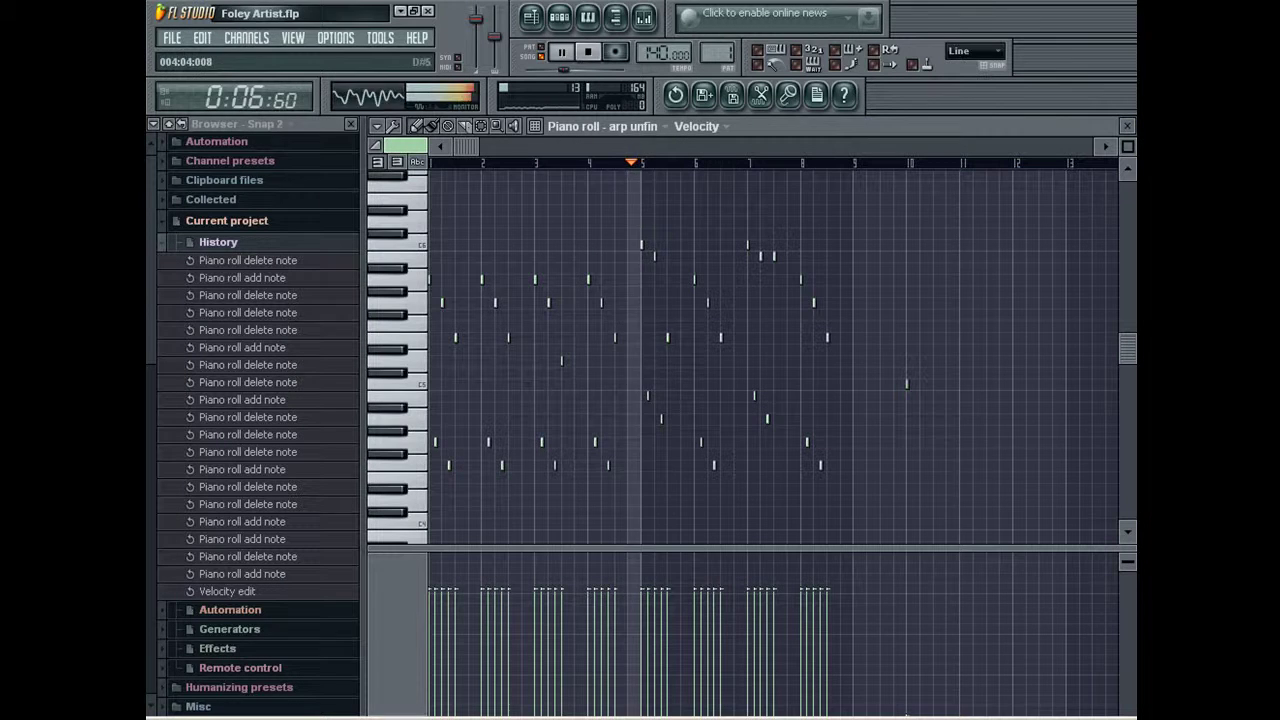
{"action": "left_click_drag", "start_coordinate": [563, 361], "coordinate": [563, 338]}
{"action": "key", "text": "F7"}
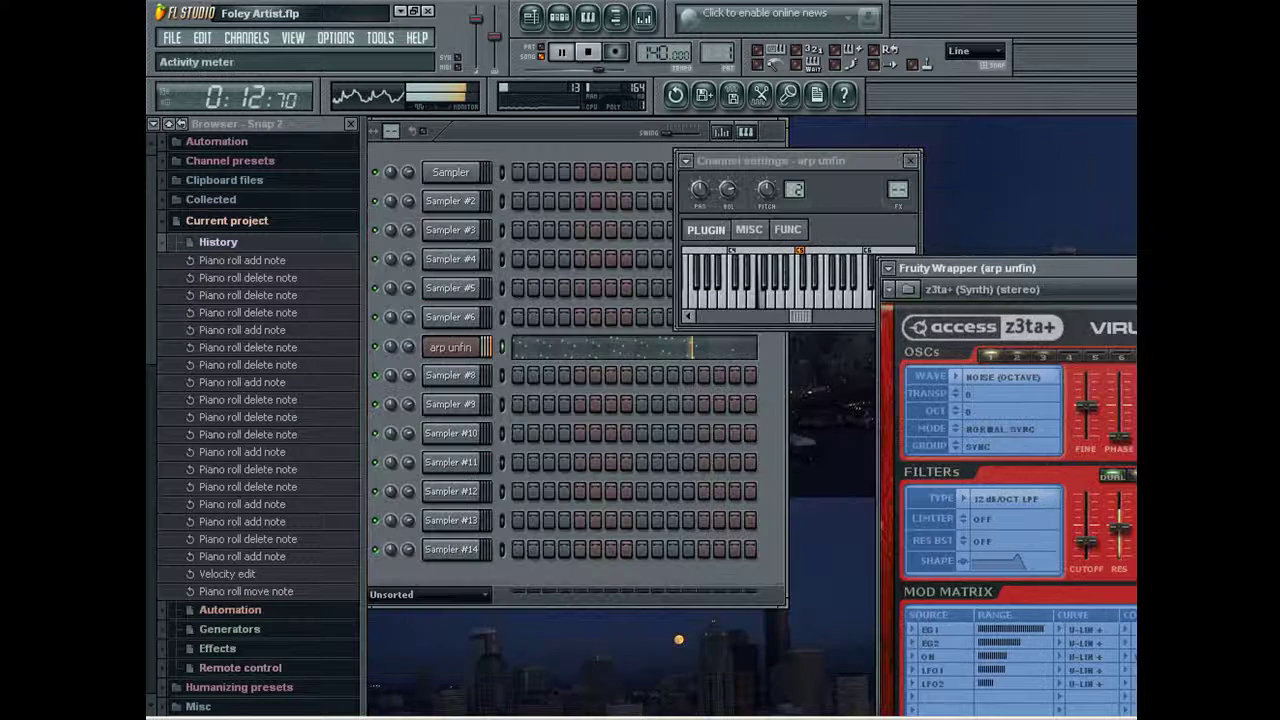
Rename the Sampler #8 channel to arp unfin.
{"action": "right_click", "coordinate": [450, 347]}
{"action": "right_click", "coordinate": [480, 367]}
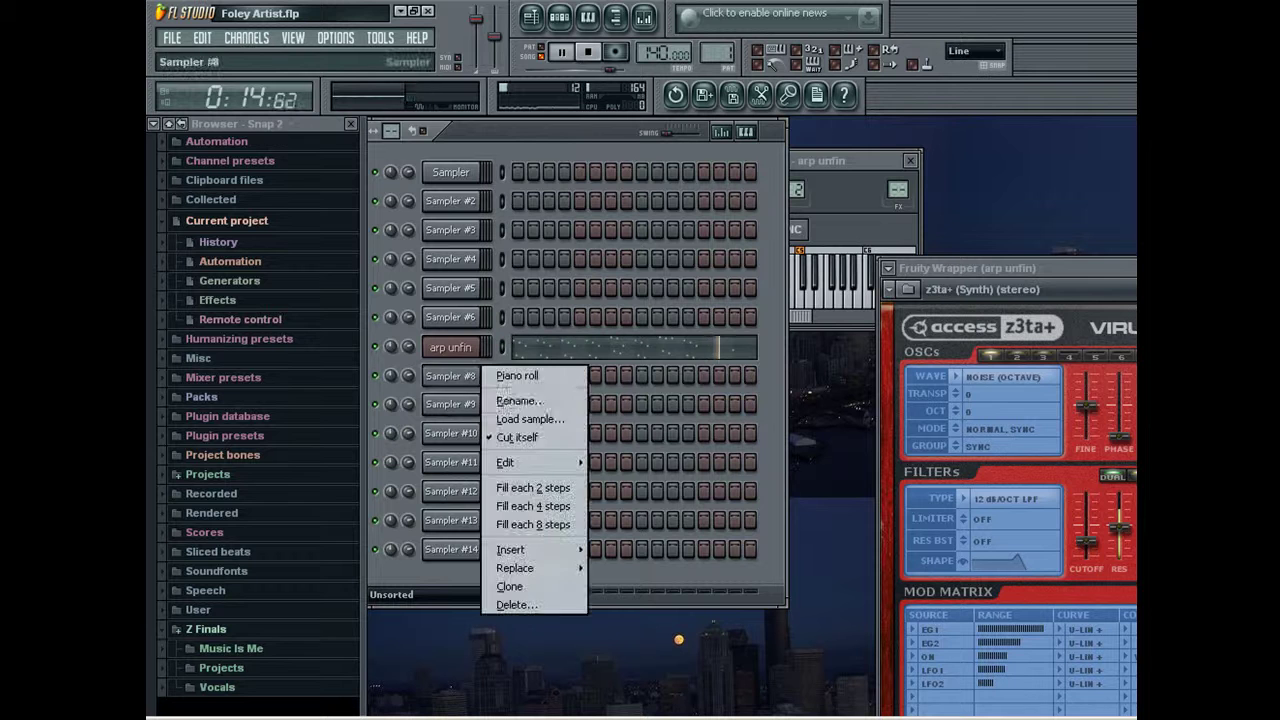
{"action": "left_click", "coordinate": [518, 400]}
{"action": "key", "text": "Return"}
Stop playback and move the original arp's stray end note from bar 10 to the start of bar 11.
{"action": "key", "text": "space"}
{"action": "left_click", "coordinate": [635, 347]}
{"action": "scroll", "coordinate": [671, 384], "scroll_direction": "right", "scroll_amount": 3}
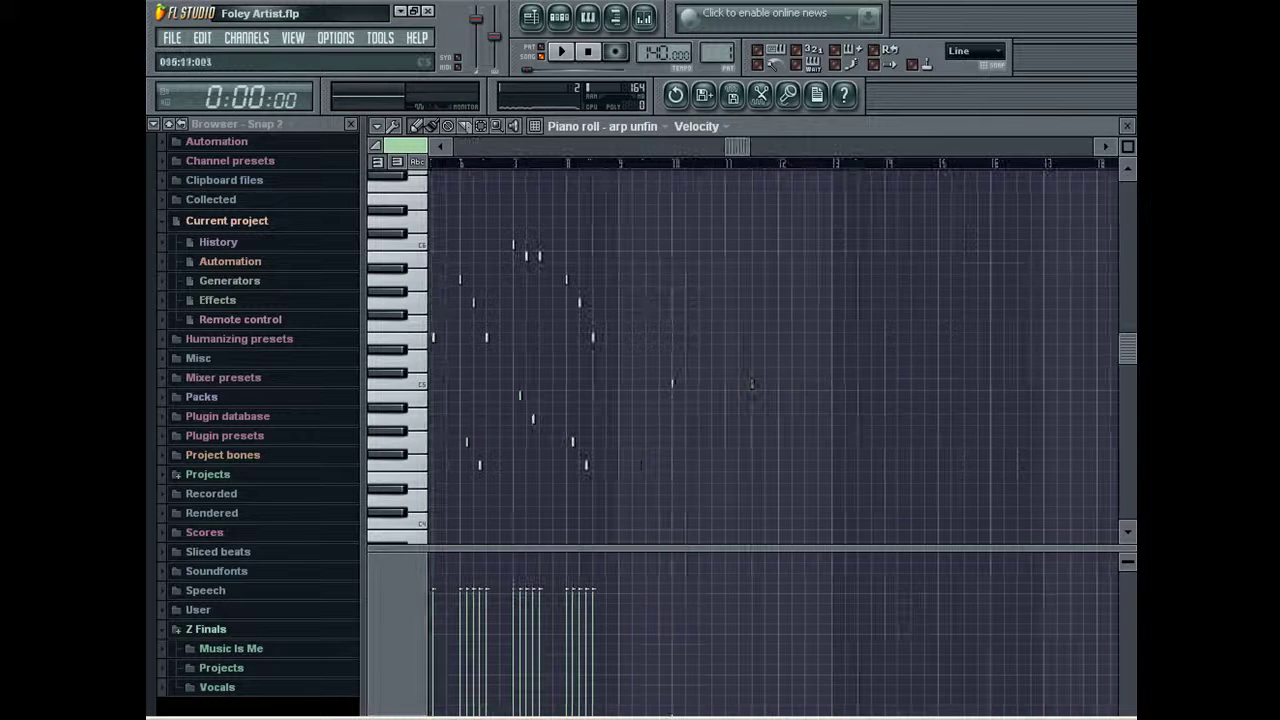
{"action": "left_click_drag", "start_coordinate": [671, 384], "coordinate": [724, 384]}
{"action": "key", "text": "Escape"}
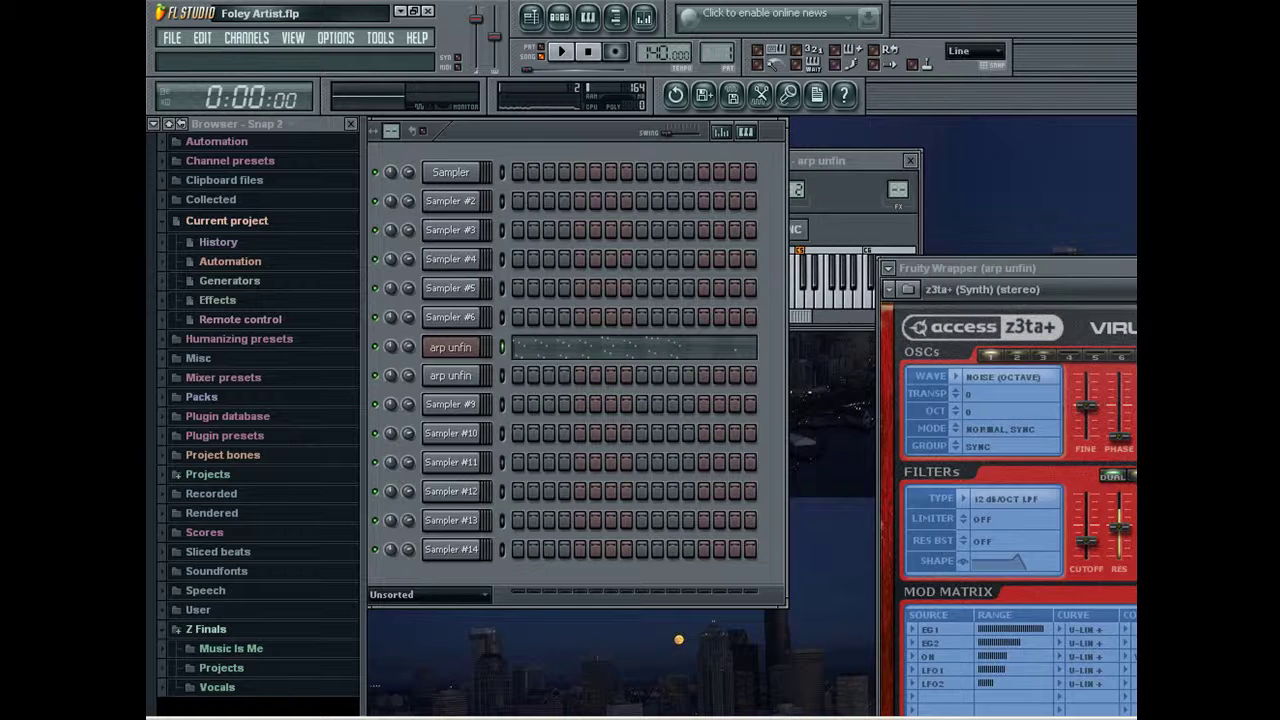
Copy the arp's notes into the second arp unfin channel and solo the original channel.
{"action": "left_click", "coordinate": [450, 375]}
{"action": "left_click", "coordinate": [450, 375]}
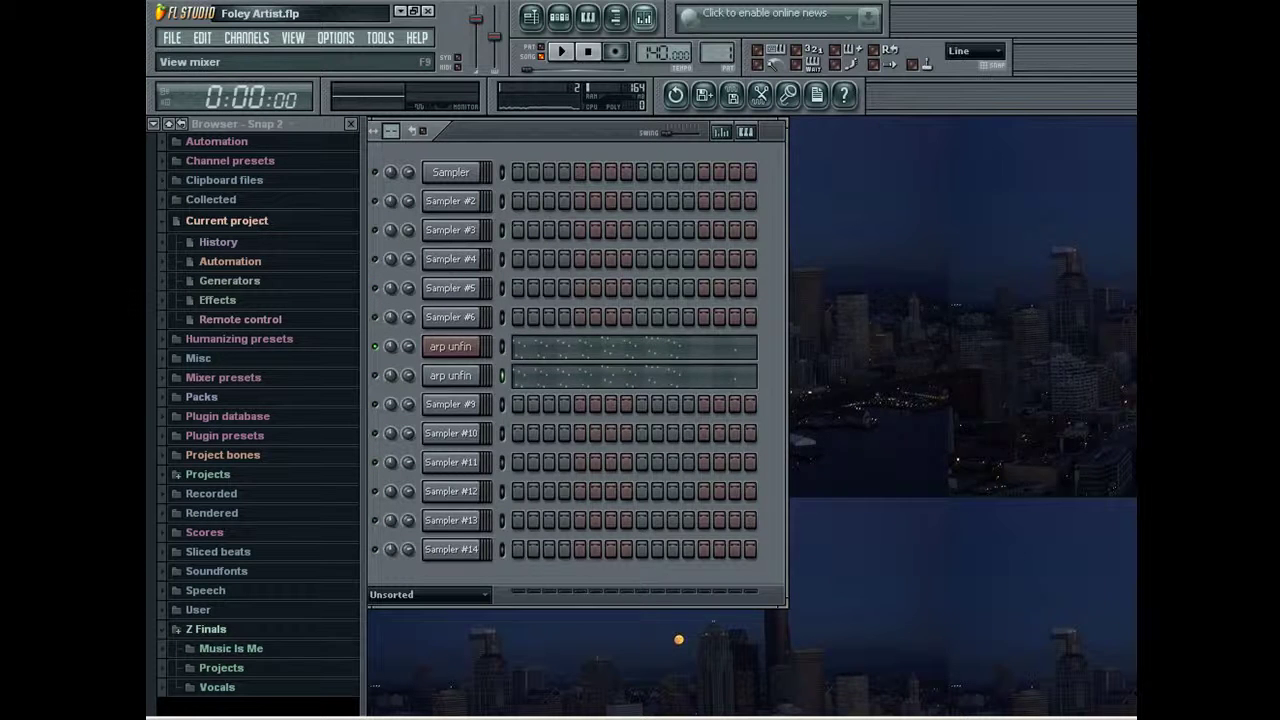
Export the soloed arp unfin pattern as a wave file.
{"action": "left_click", "coordinate": [643, 16]}
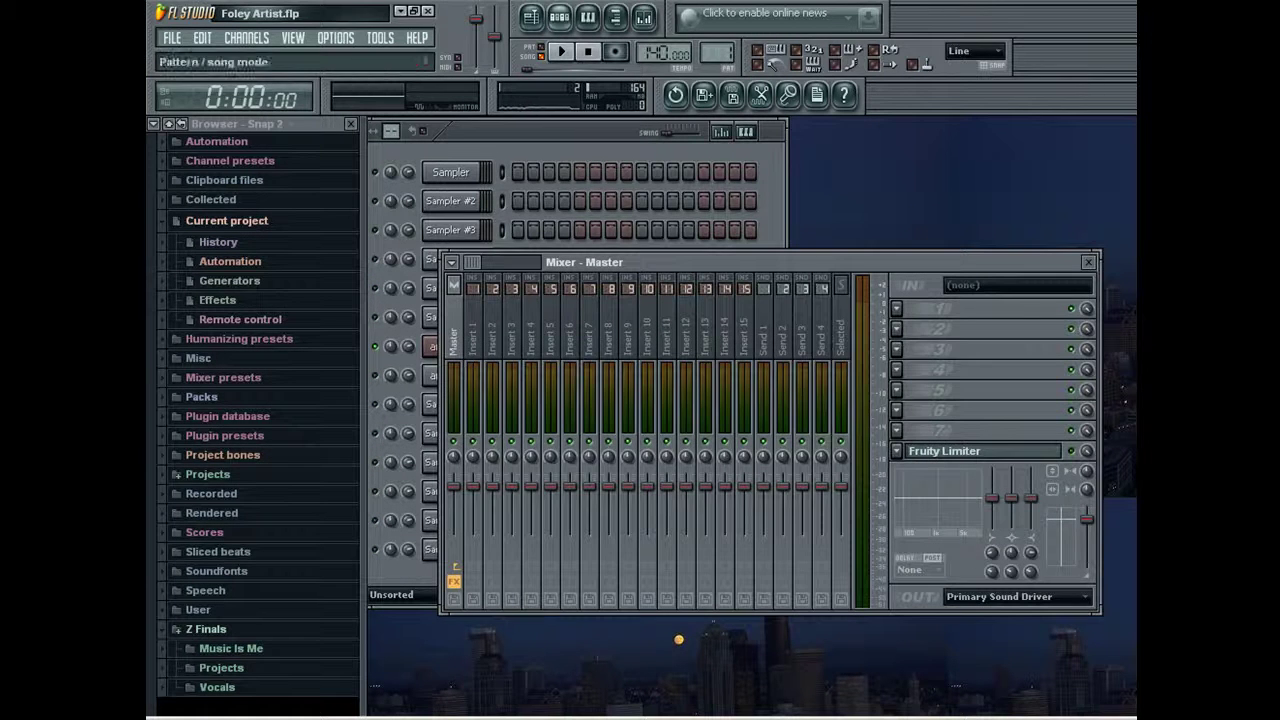
{"action": "left_click", "coordinate": [559, 17]}
{"action": "key", "text": "ctrl+r"}
{"action": "key", "text": "Return"}
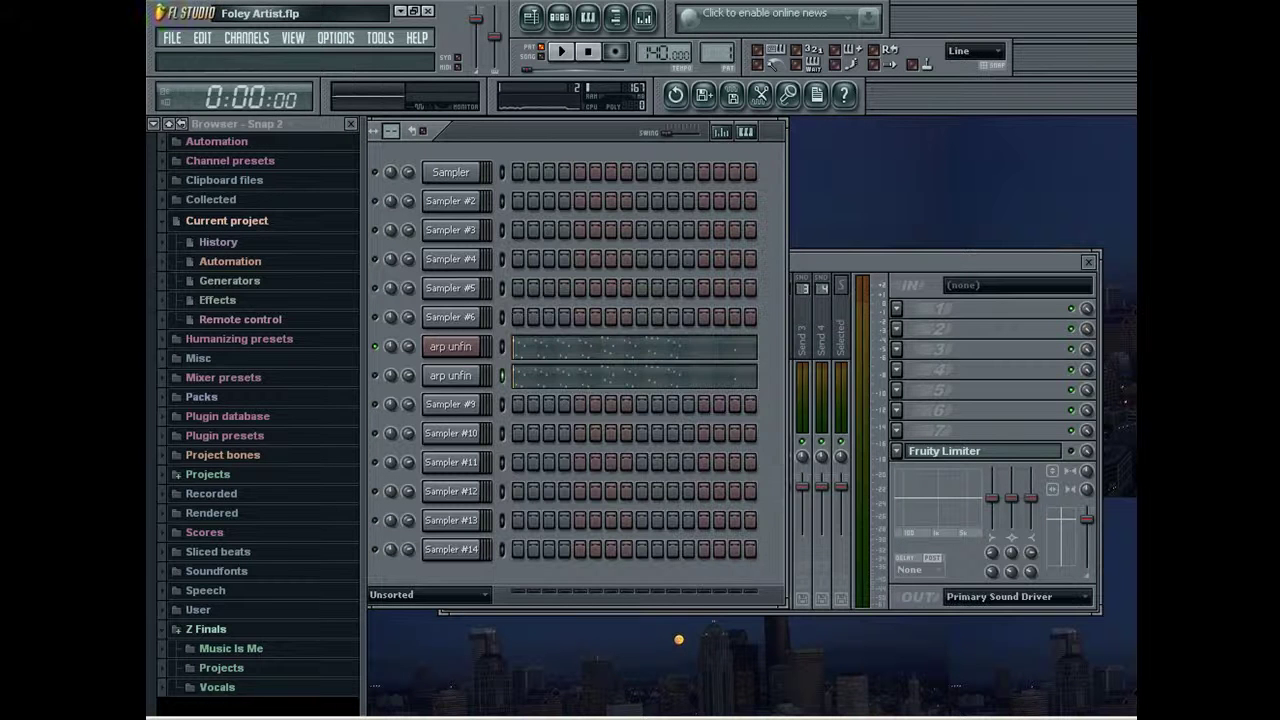
{"action": "left_click", "coordinate": [172, 38]}
{"action": "mouse_move", "coordinate": [190, 199]}
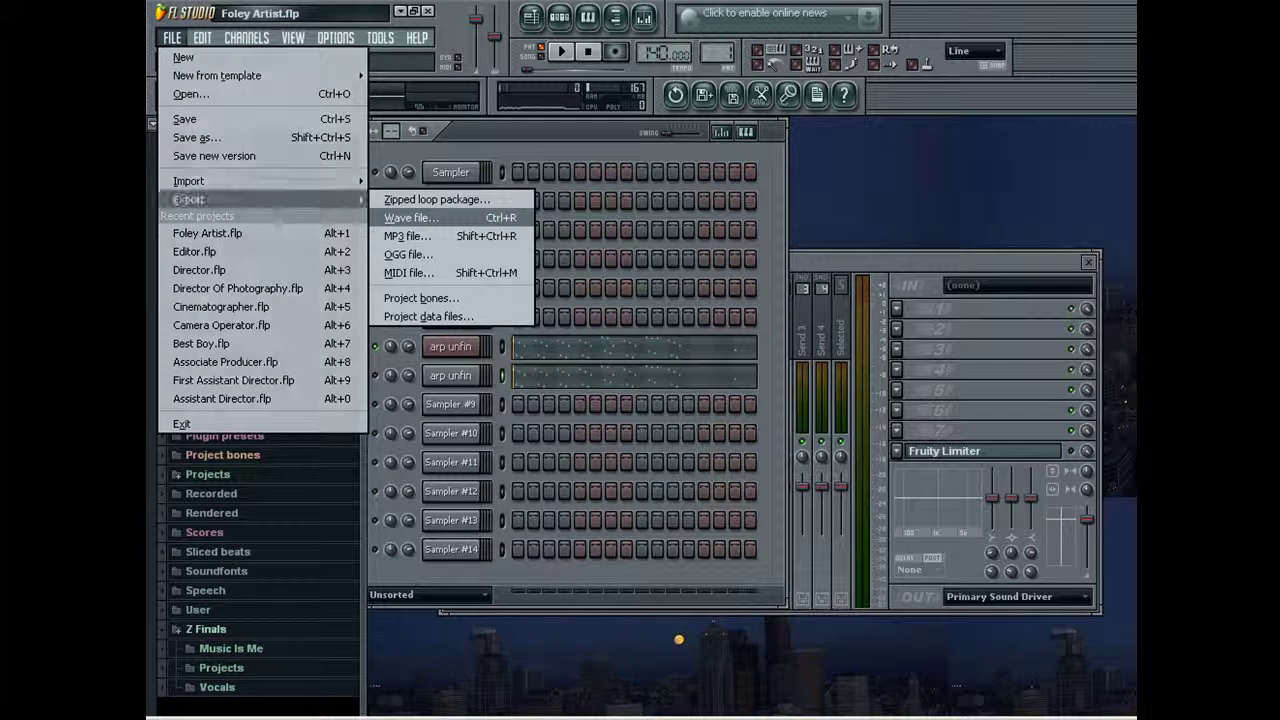
{"action": "left_click", "coordinate": [410, 217]}
{"action": "key", "text": "Return"}
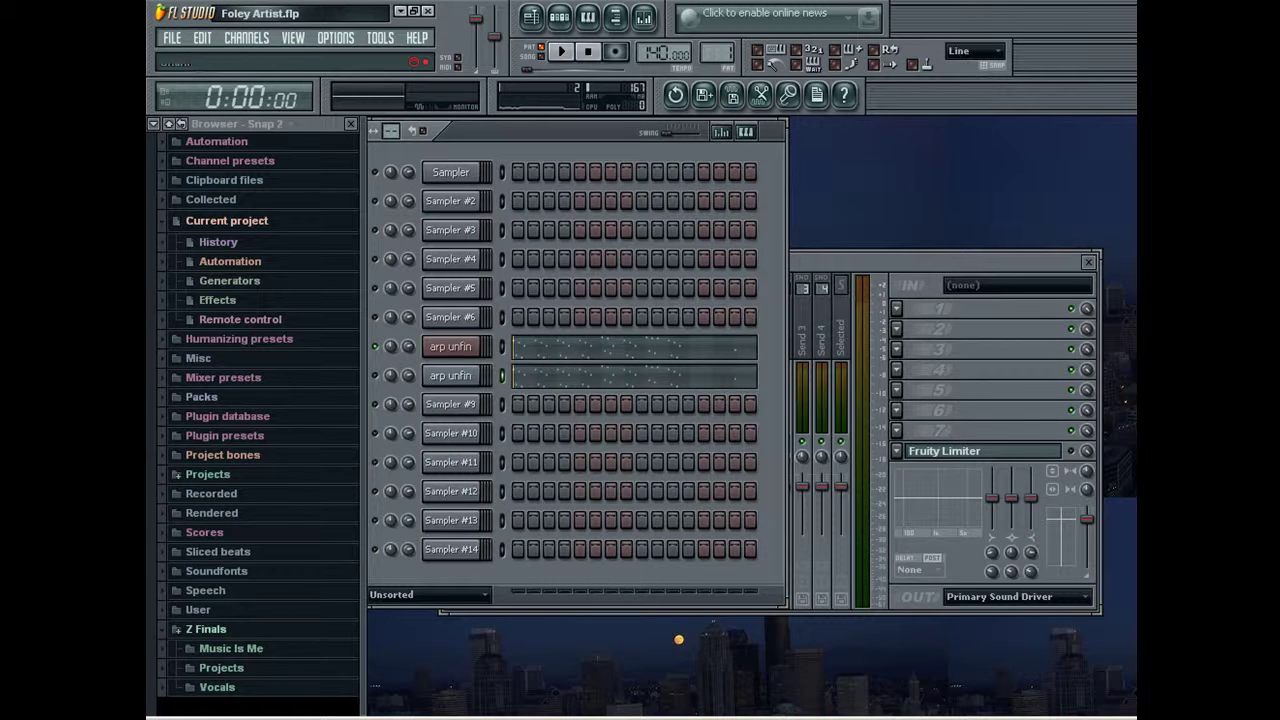
Place the Foley Artist wave from the Music Is Me Film Making folder in the playlist instead of Pattern 1, and cut it at bar 9.
{"action": "key", "text": "F5"}
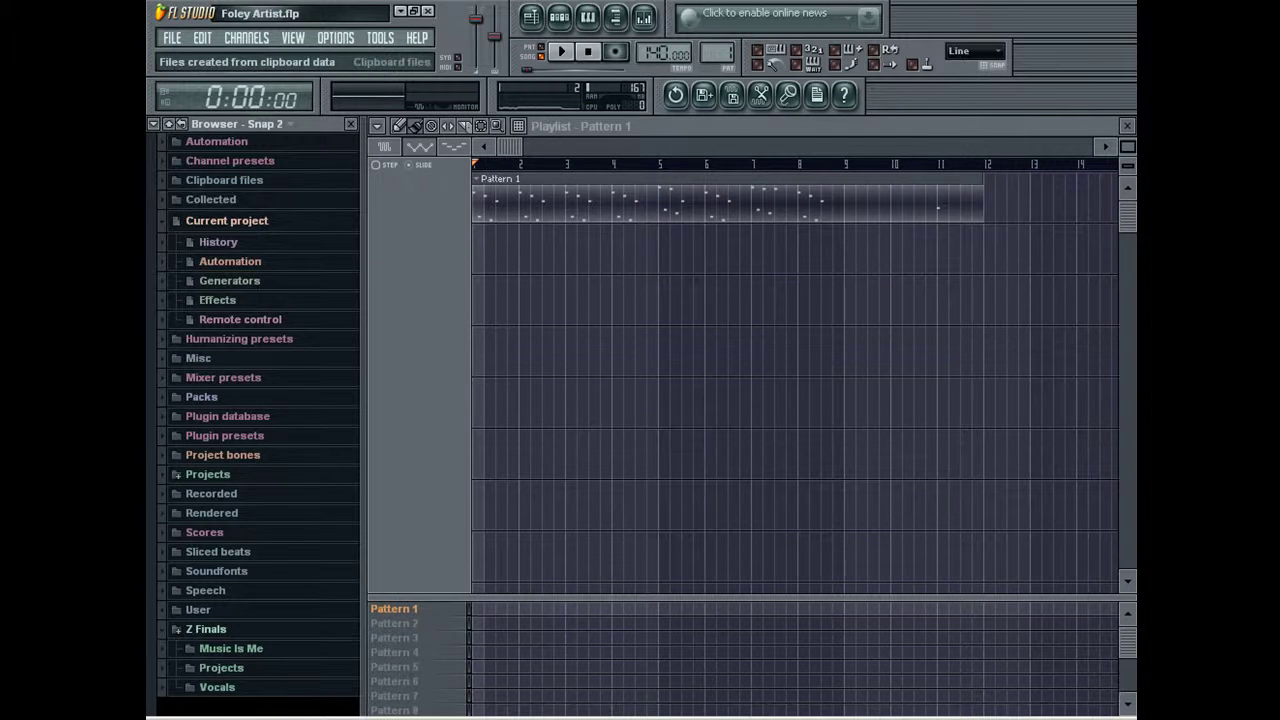
{"action": "left_click", "coordinate": [231, 648]}
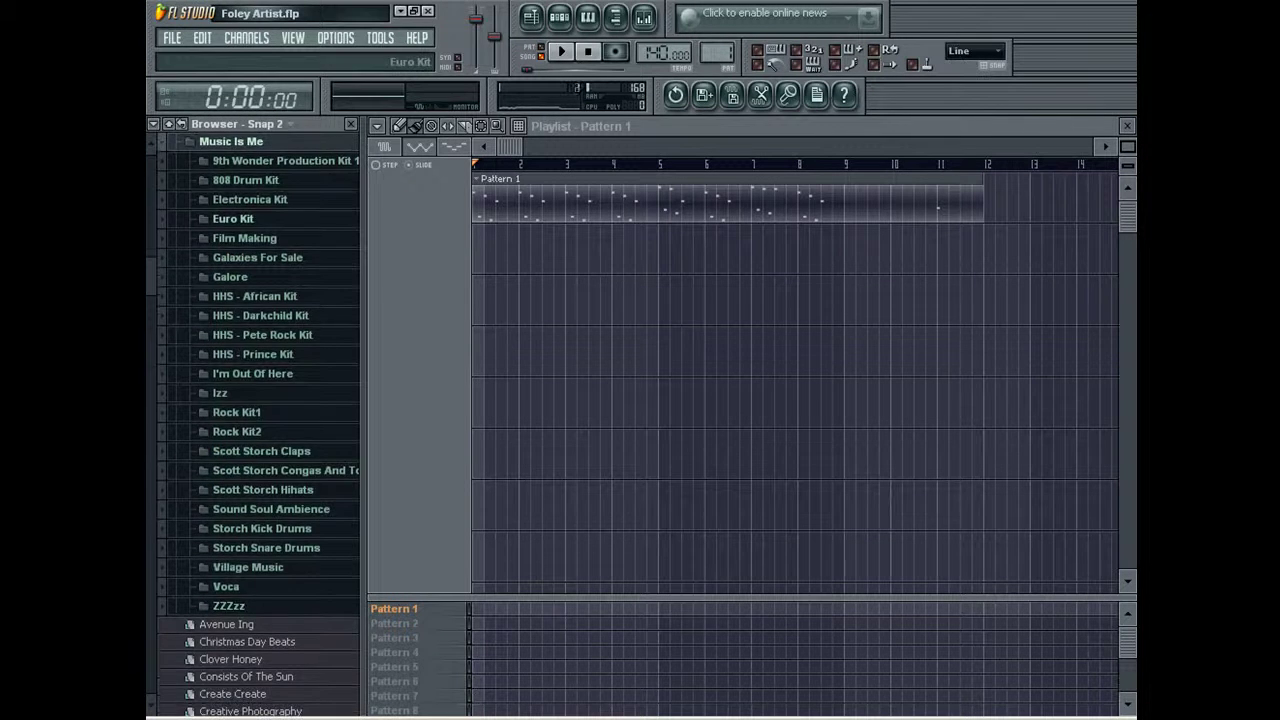
{"action": "left_click", "coordinate": [245, 239]}
{"action": "scroll", "coordinate": [245, 239], "scroll_direction": "down", "scroll_amount": 8}
{"action": "scroll", "coordinate": [246, 424], "scroll_direction": "down", "scroll_amount": 3}
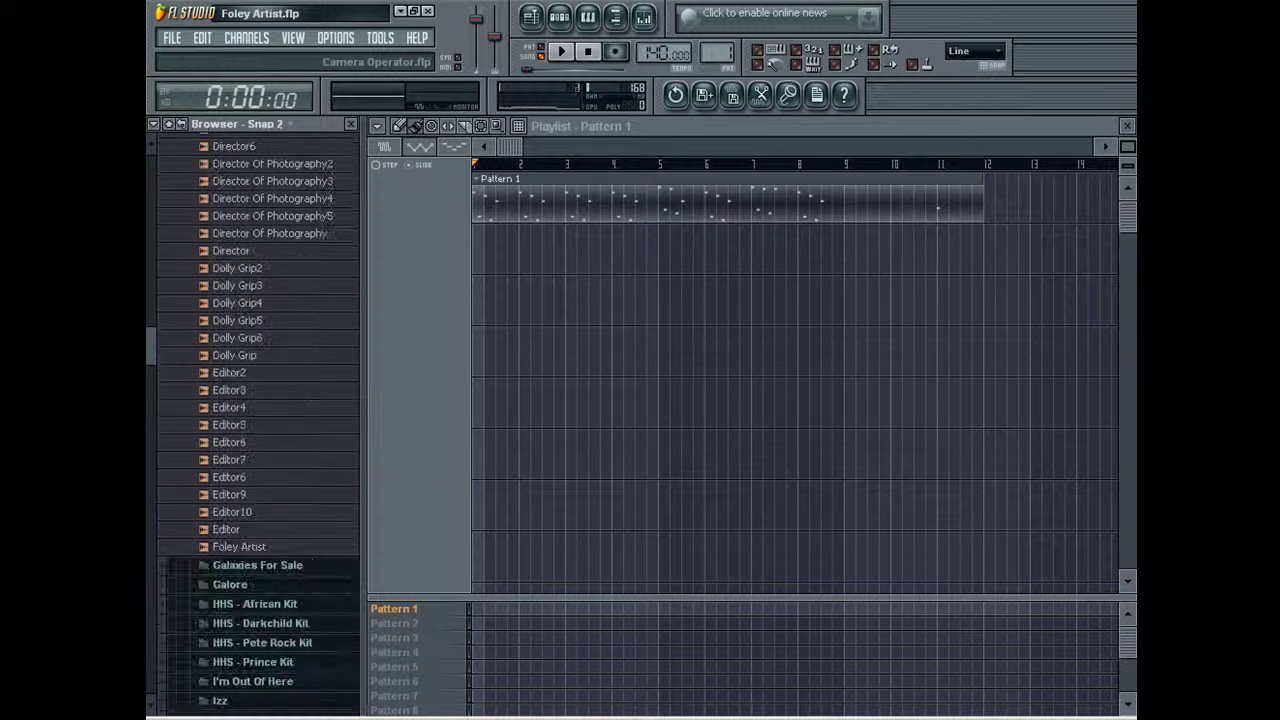
{"action": "left_click_drag", "start_coordinate": [246, 547], "coordinate": [500, 204]}
{"action": "right_click", "coordinate": [500, 204]}
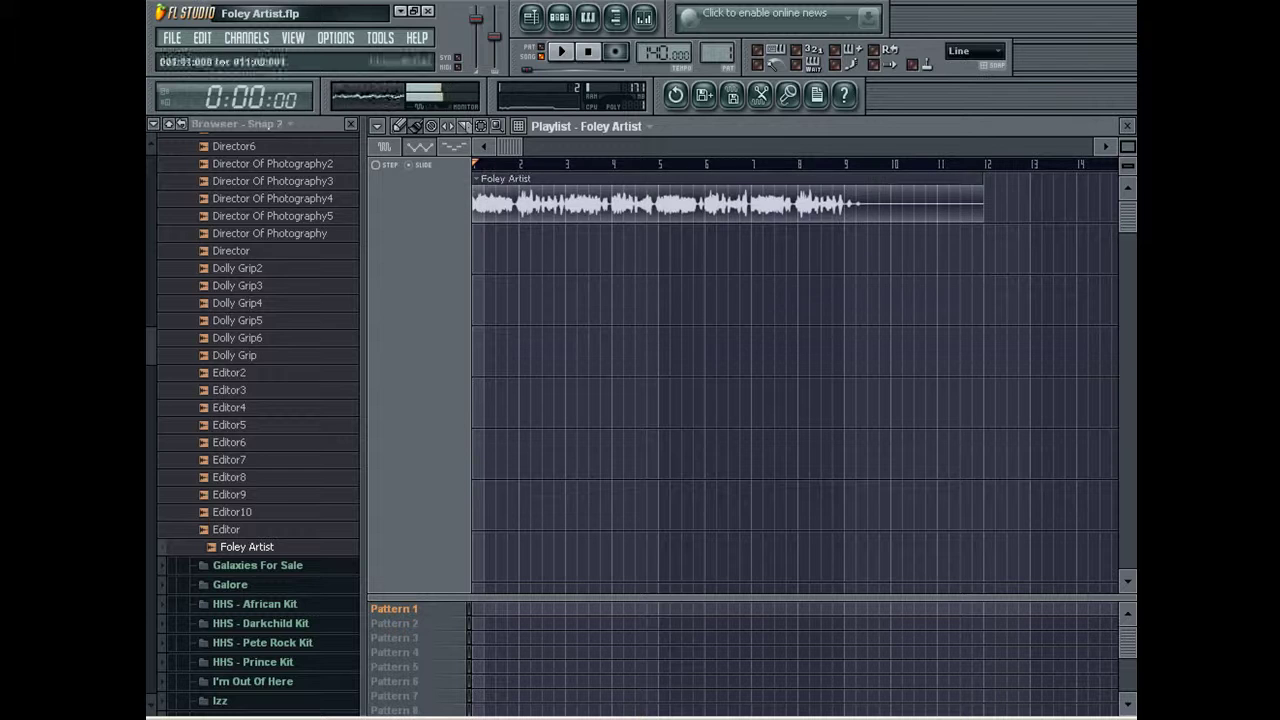
{"action": "left_click_drag", "start_coordinate": [844, 178], "coordinate": [844, 215]}
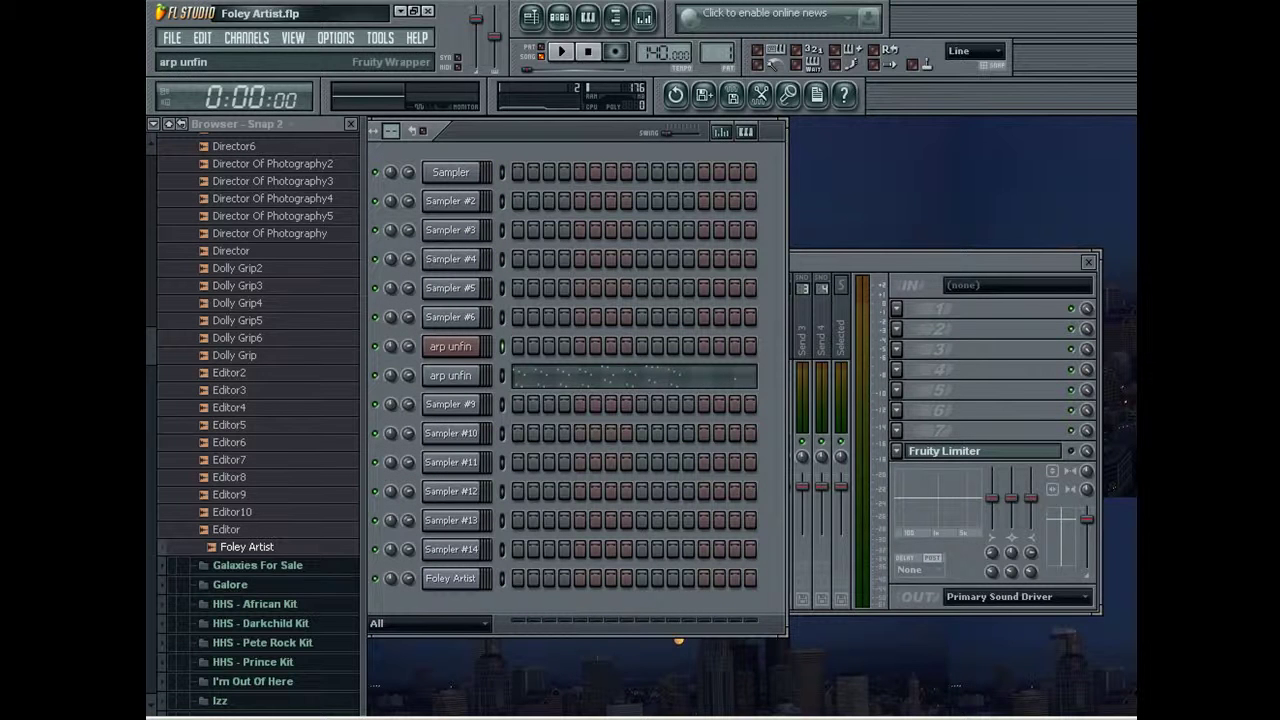
Audition z3ta+ presets on the original arp unfin channel during playback and settle on metal ney pad.
{"action": "key", "text": "space"}
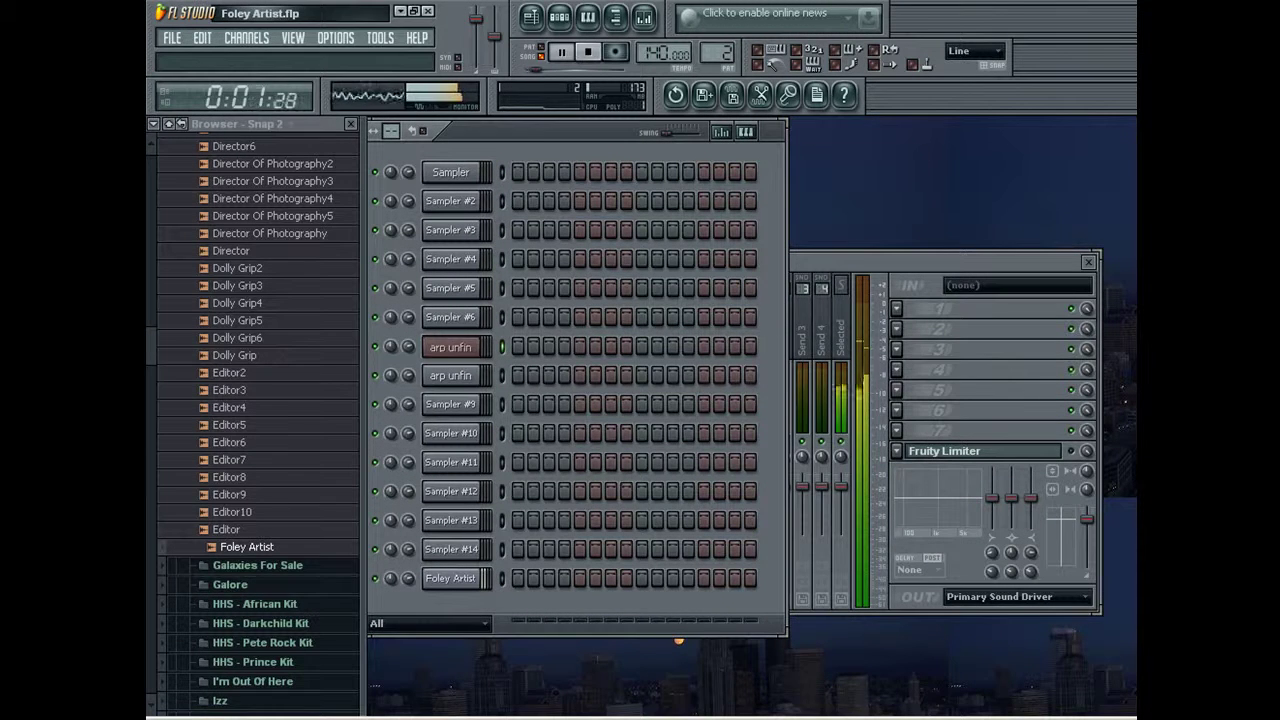
{"action": "left_click", "coordinate": [450, 346]}
{"action": "left_click", "coordinate": [732, 290]}
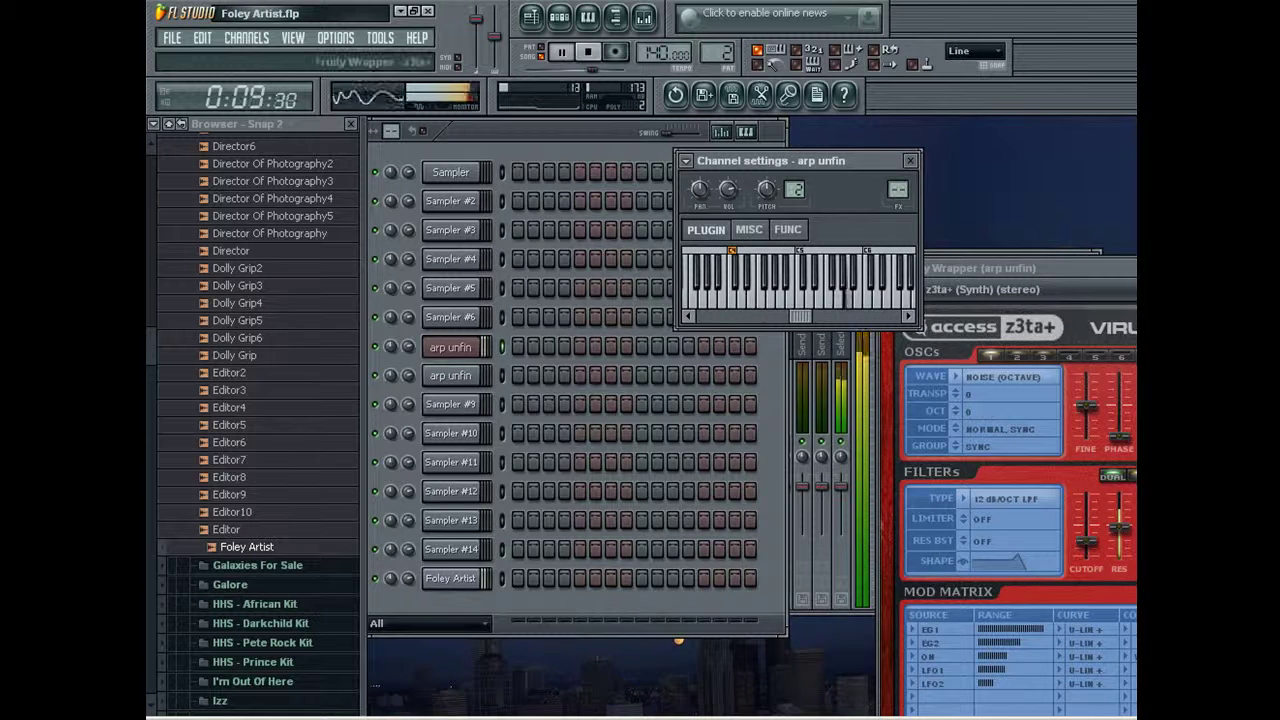
{"action": "left_click_drag", "start_coordinate": [1000, 268], "coordinate": [474, 205]}
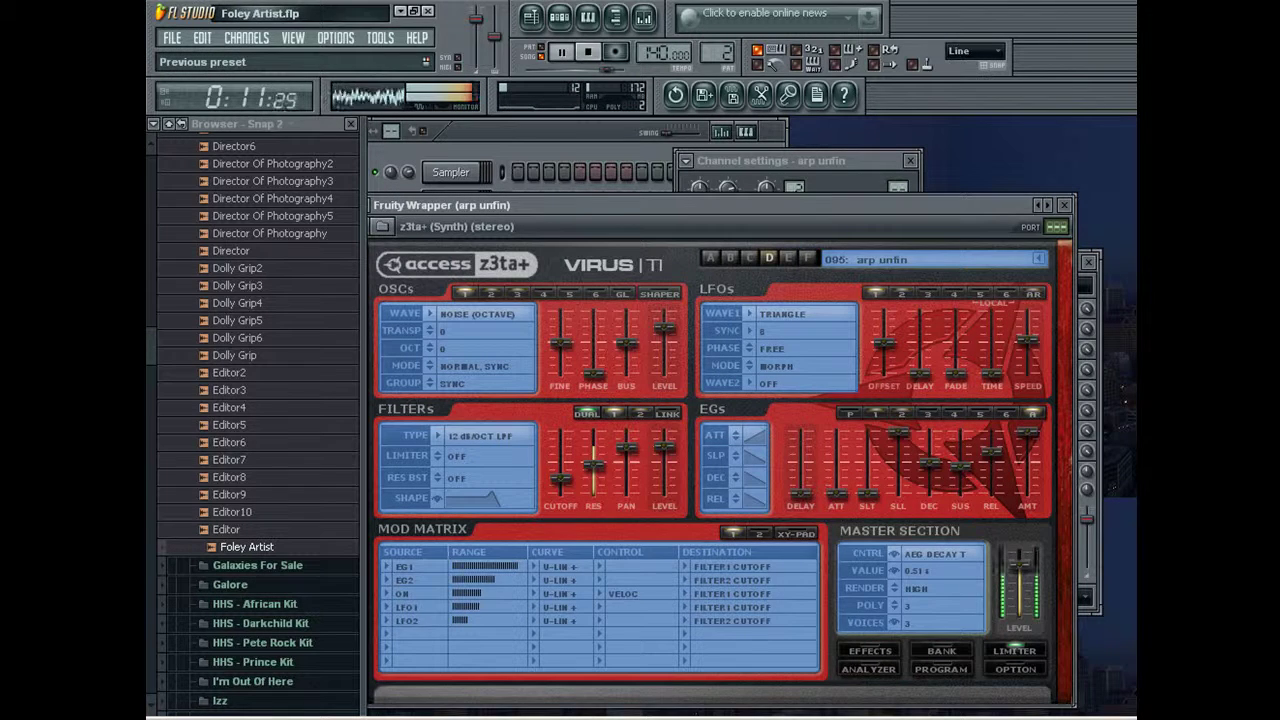
{"action": "left_click", "coordinate": [1037, 204]}
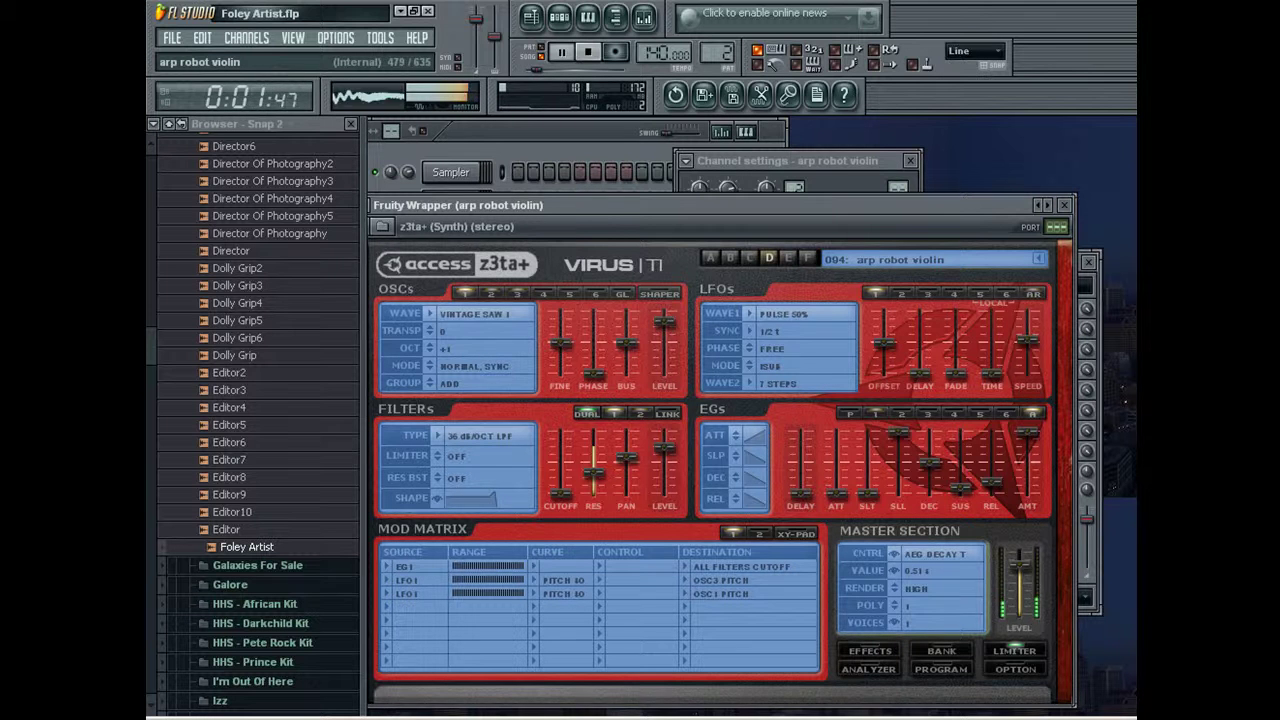
{"action": "left_click", "coordinate": [1047, 205]}
{"action": "left_click", "coordinate": [1047, 205]}
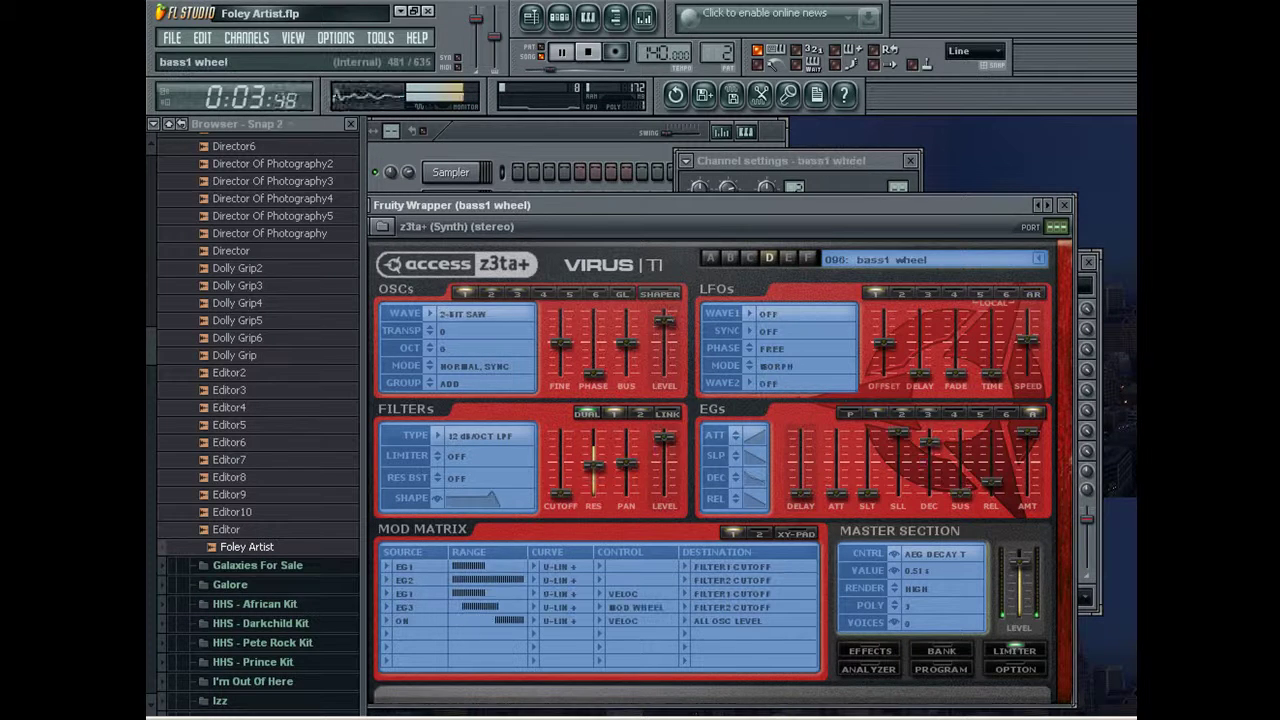
{"action": "left_click", "coordinate": [1047, 205]}
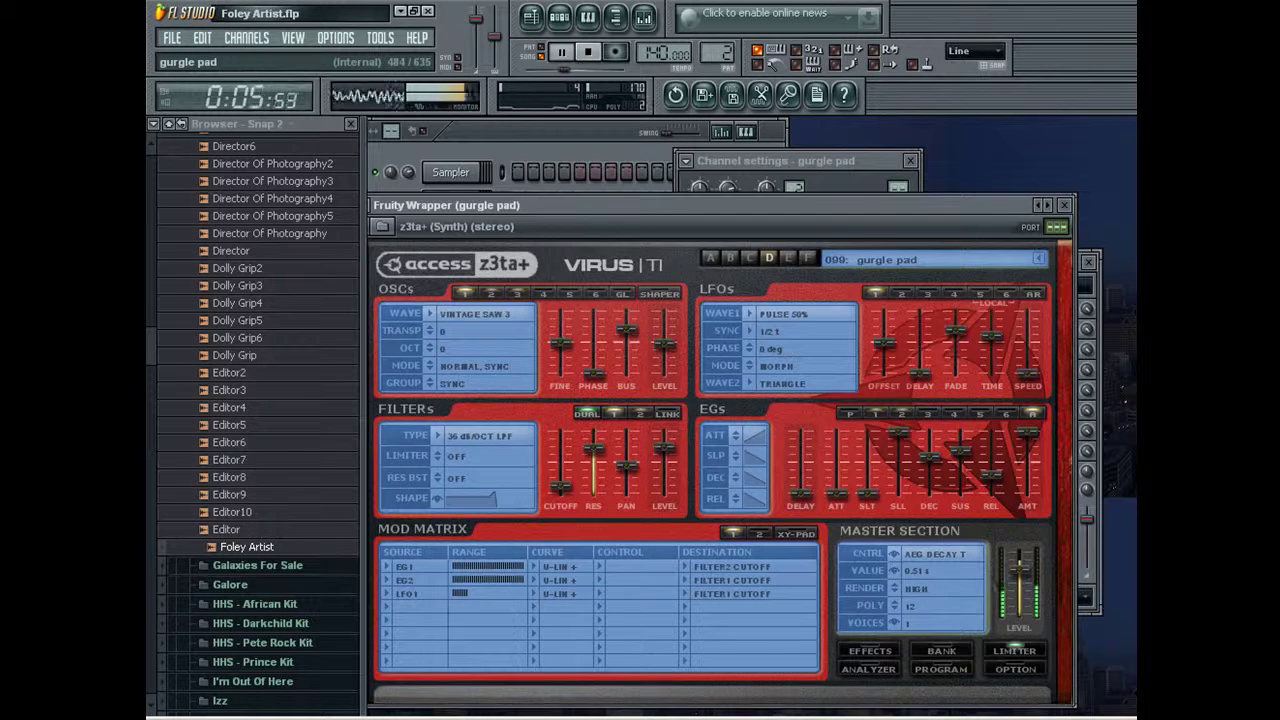
{"action": "left_click", "coordinate": [1048, 205]}
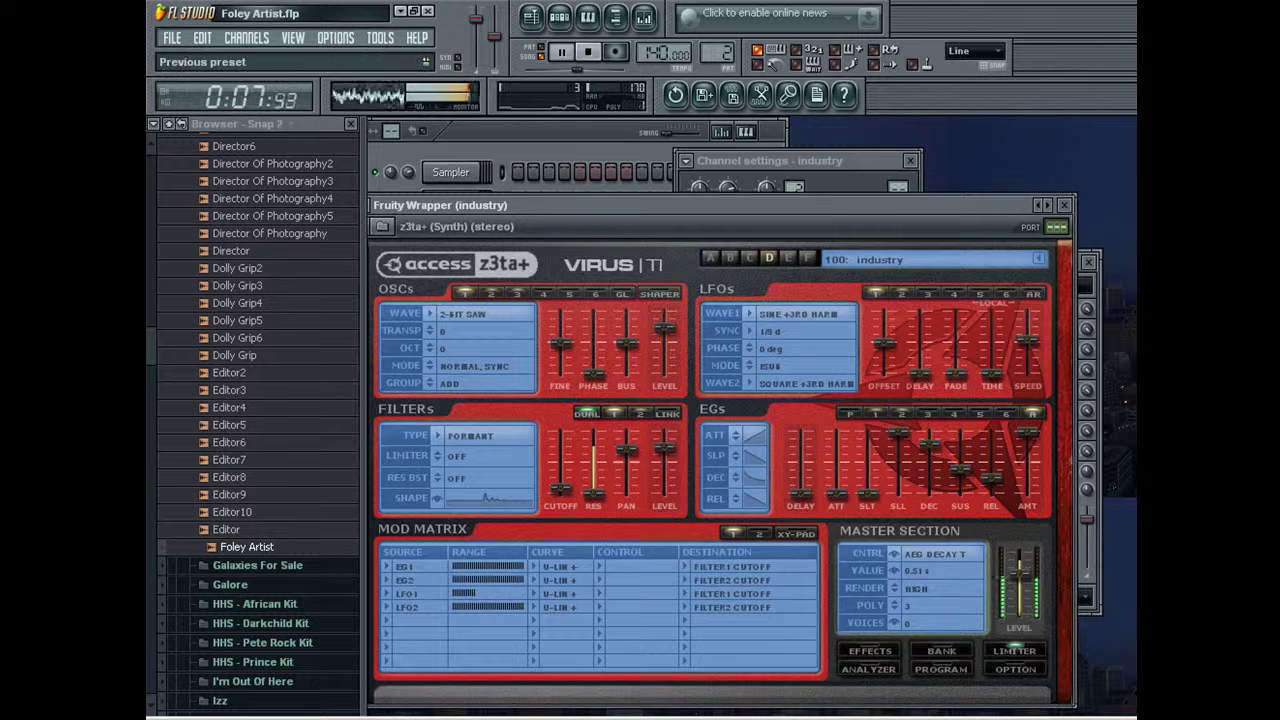
{"action": "left_click", "coordinate": [1047, 205]}
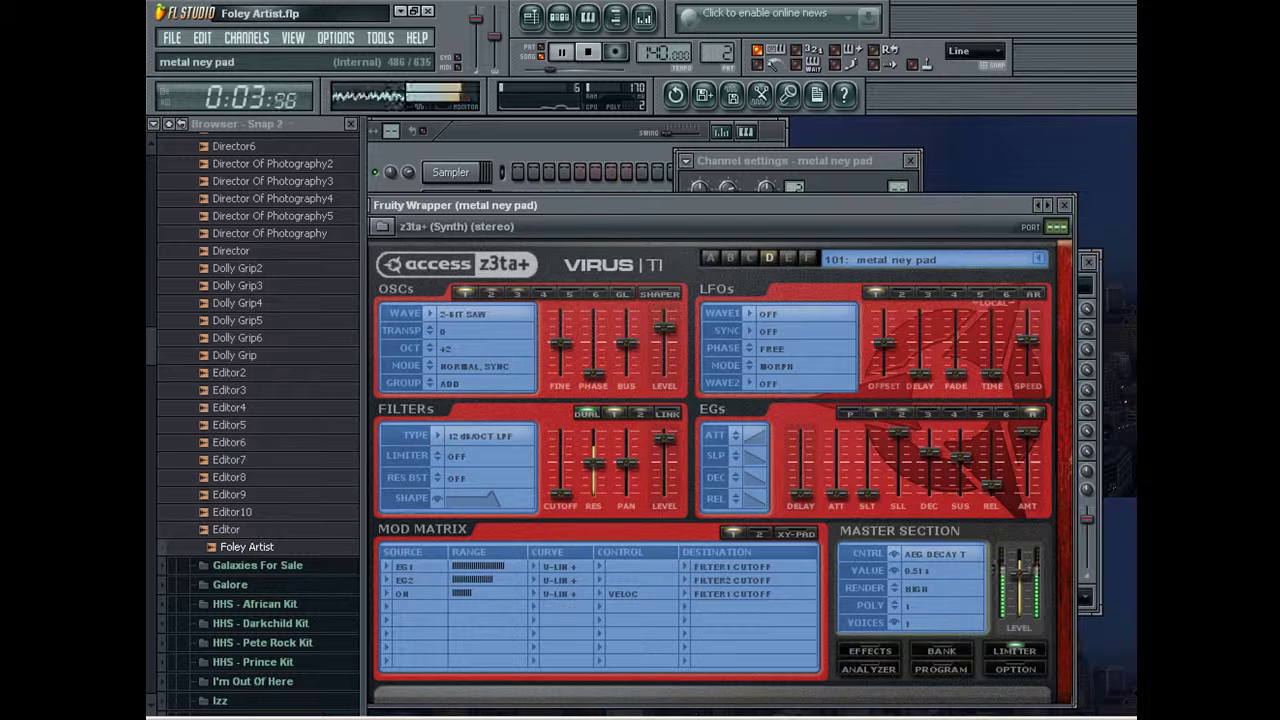
Record a melody into pattern 2 on the metal ney pad channel, undoing the unwanted take before stopping playback.
{"action": "left_click", "coordinate": [600, 140]}
{"action": "left_click", "coordinate": [615, 52]}
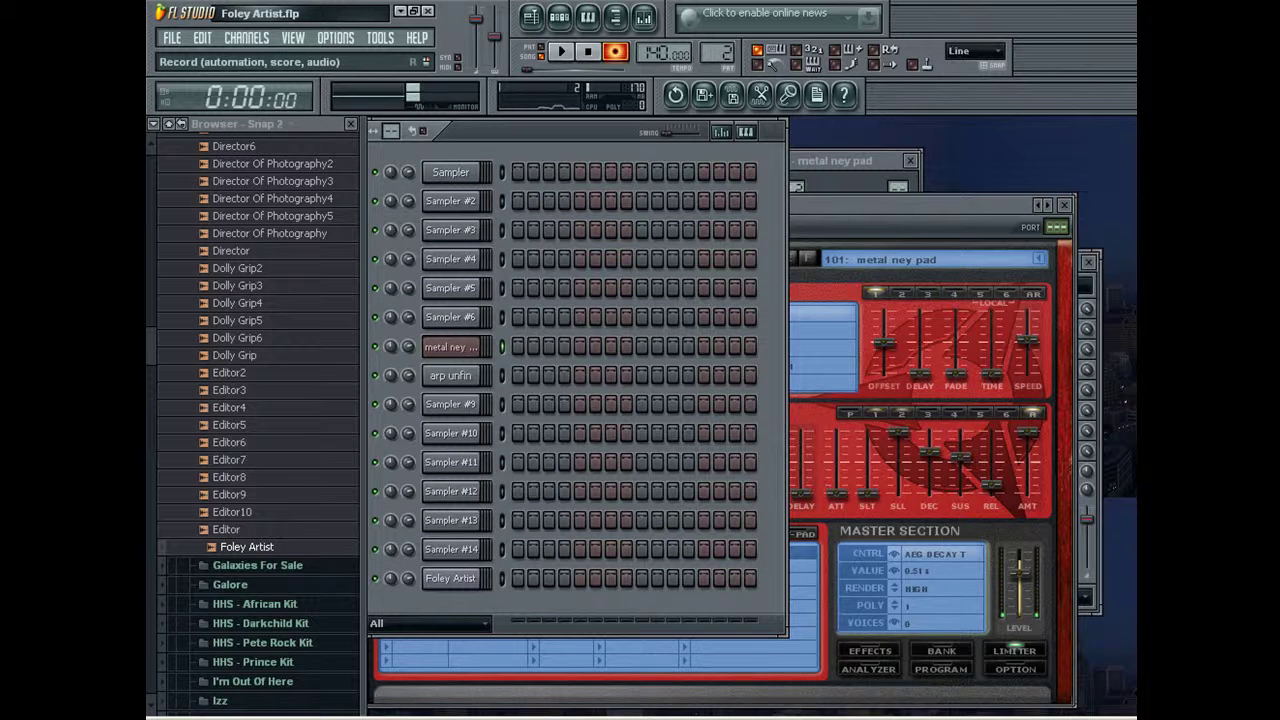
{"action": "key", "text": "ctrl+z"}
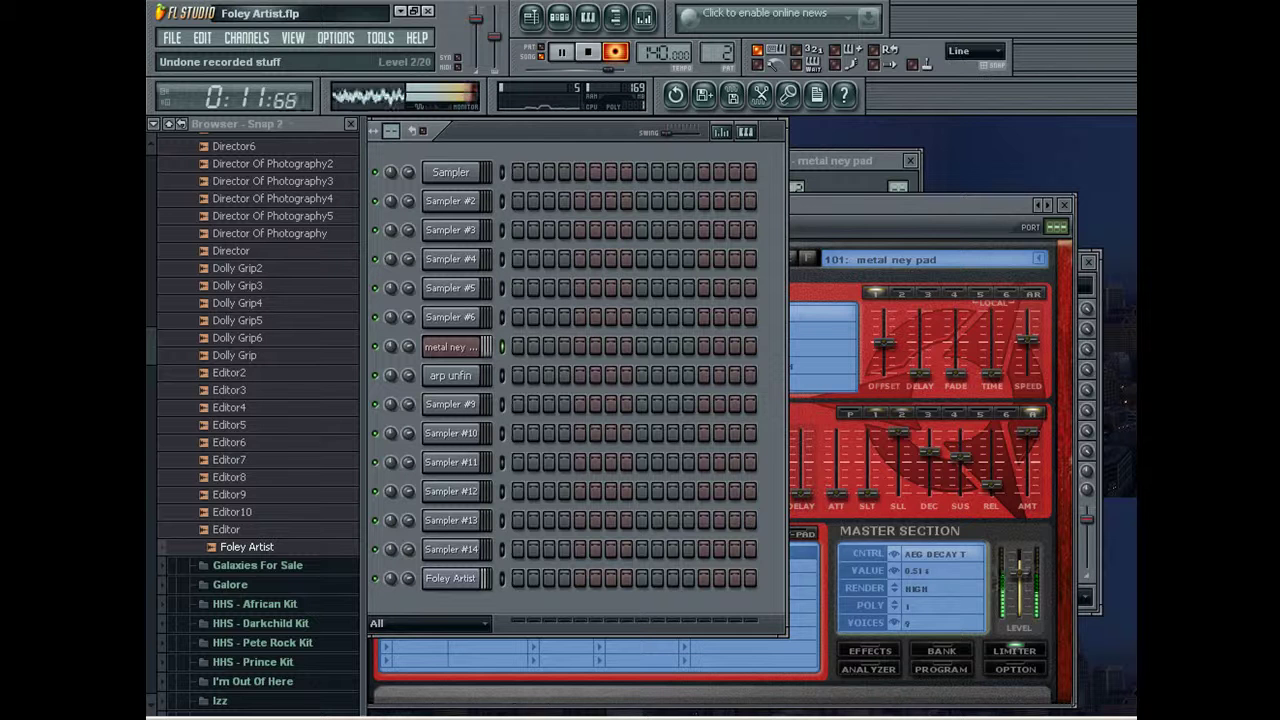
{"action": "key", "text": "space"}
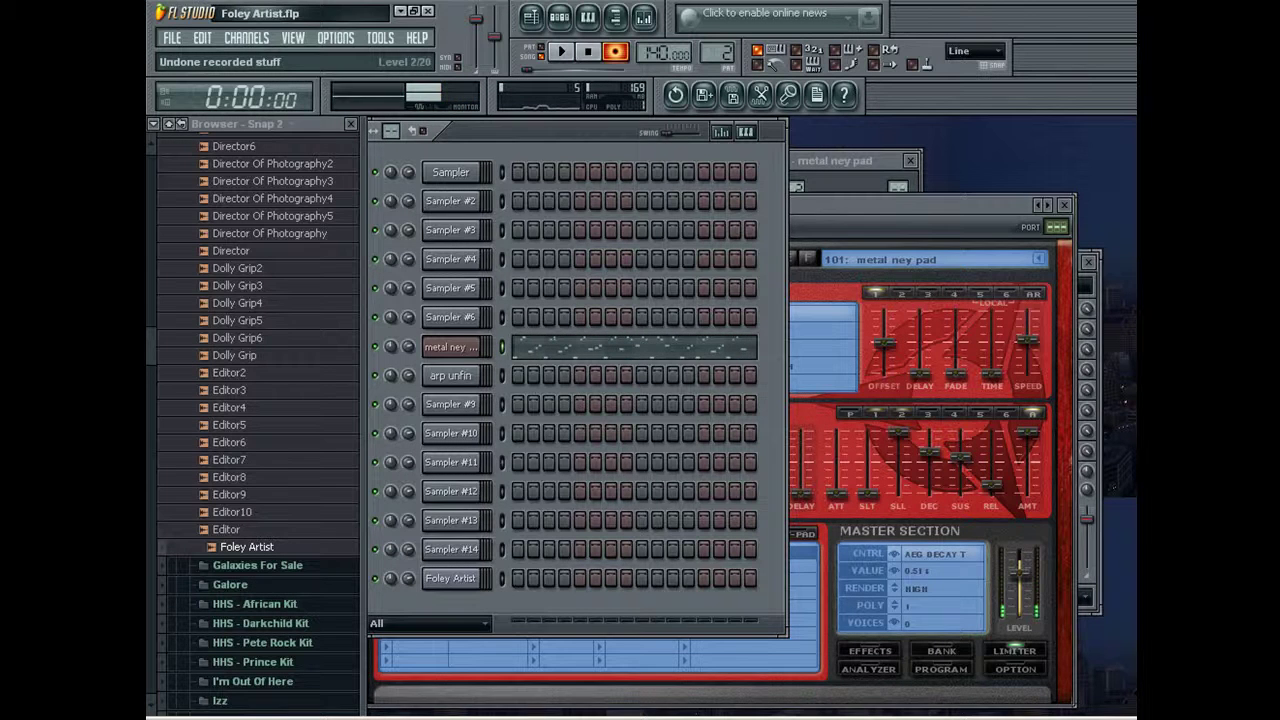
Redraw the late notes of bar 1 on the grid in metal ney pad's piano roll, with lengths matching the first note.
{"action": "key", "text": "F7"}
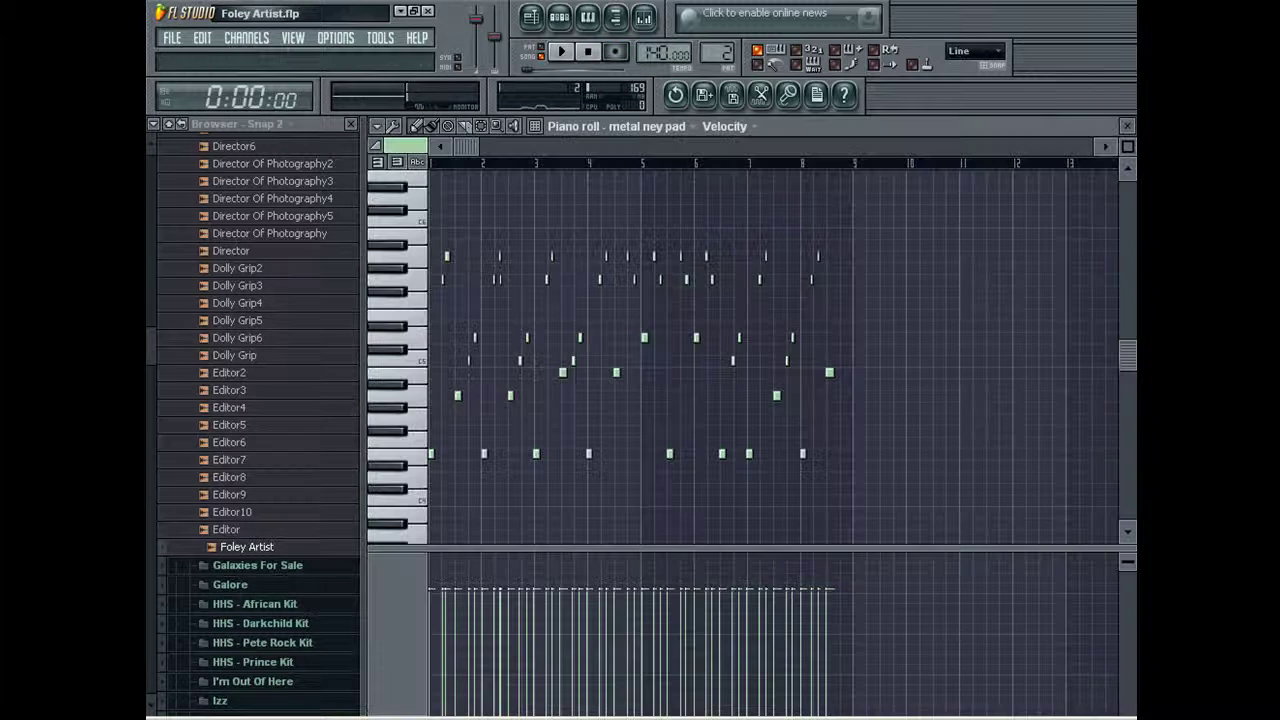
{"action": "left_click", "coordinate": [432, 454]}
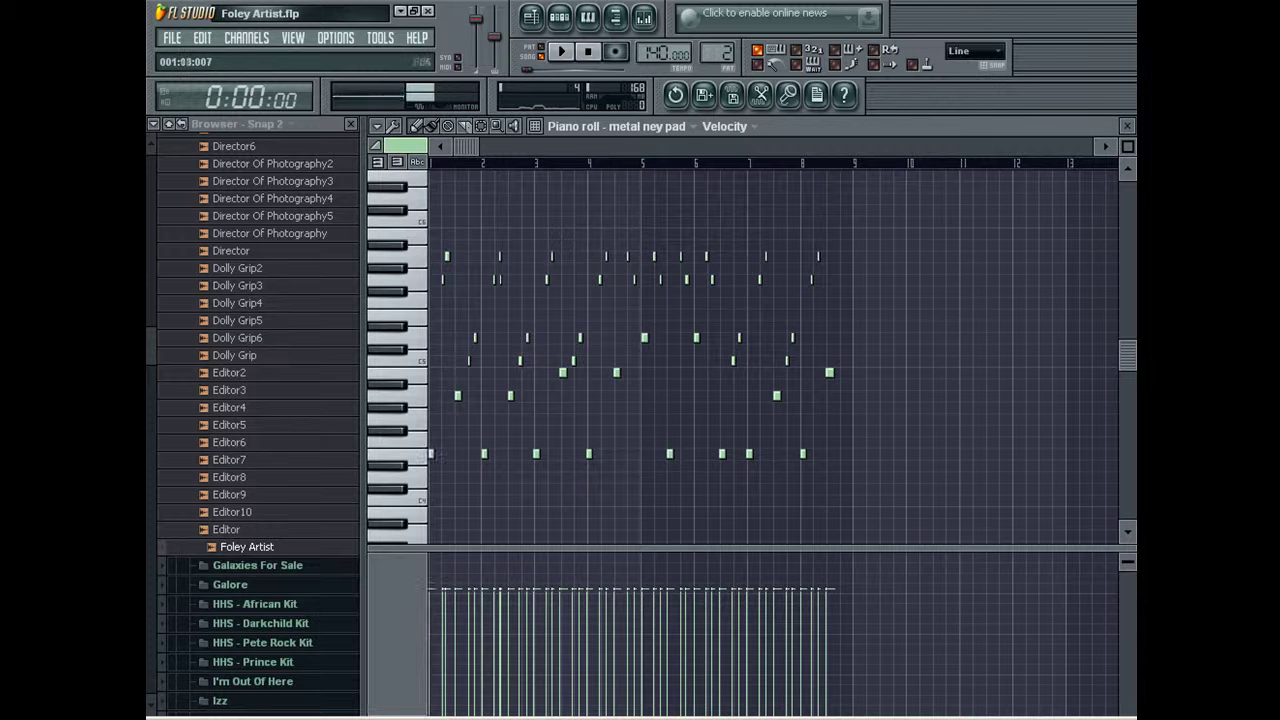
{"action": "left_click_drag", "start_coordinate": [1128, 147], "coordinate": [1128, 132]}
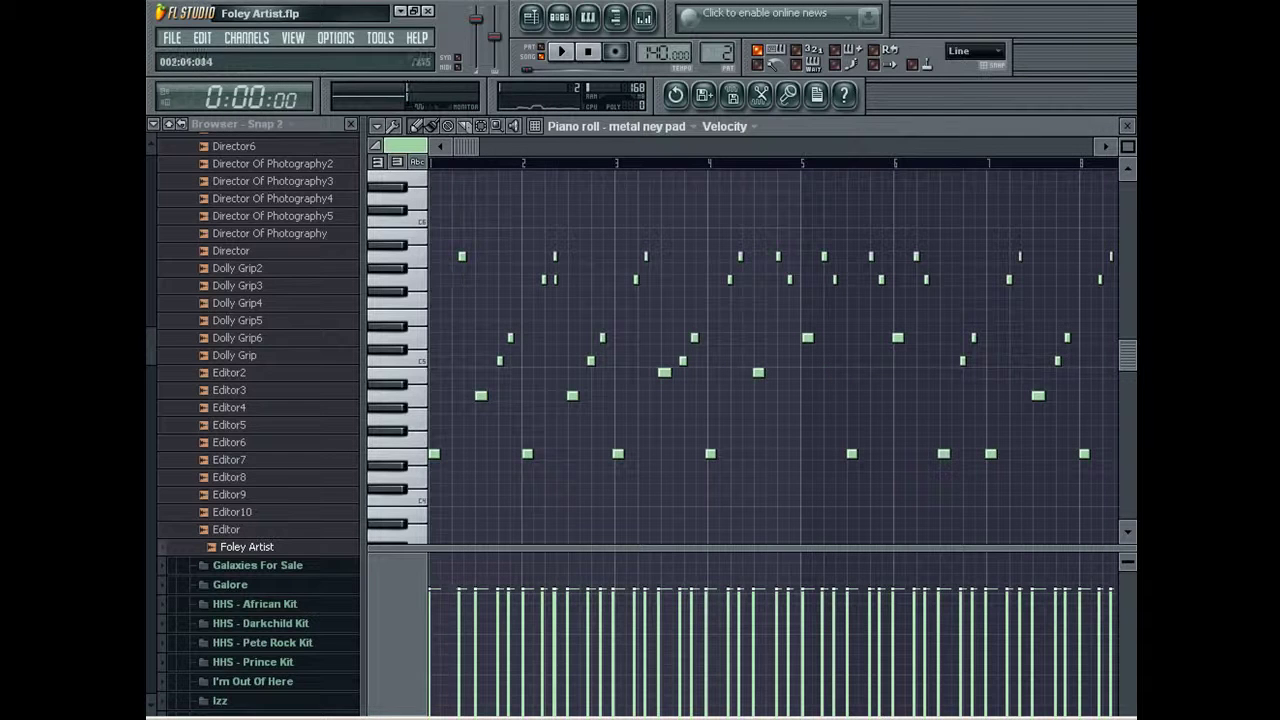
{"action": "left_click", "coordinate": [457, 279]}
{"action": "right_click", "coordinate": [462, 257]}
{"action": "left_click", "coordinate": [468, 257]}
{"action": "right_click", "coordinate": [481, 396]}
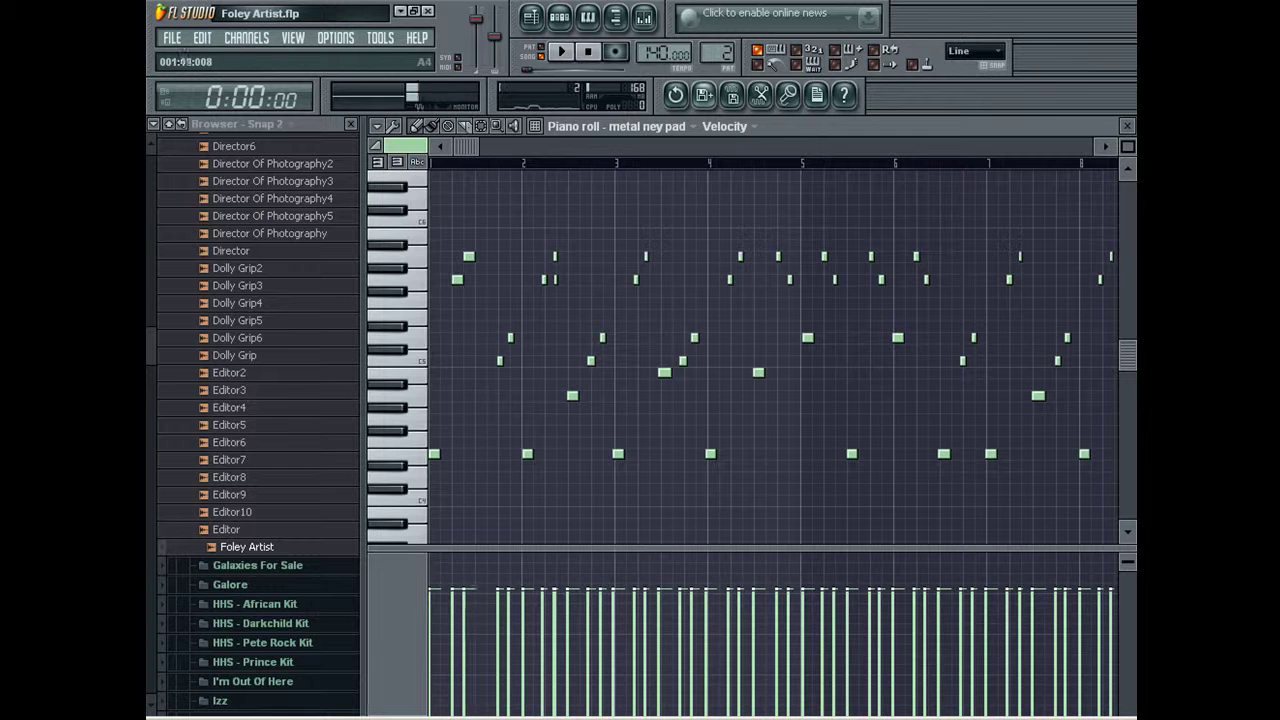
{"action": "left_click", "coordinate": [501, 361]}
{"action": "right_click", "coordinate": [510, 338]}
{"action": "left_click", "coordinate": [512, 338]}
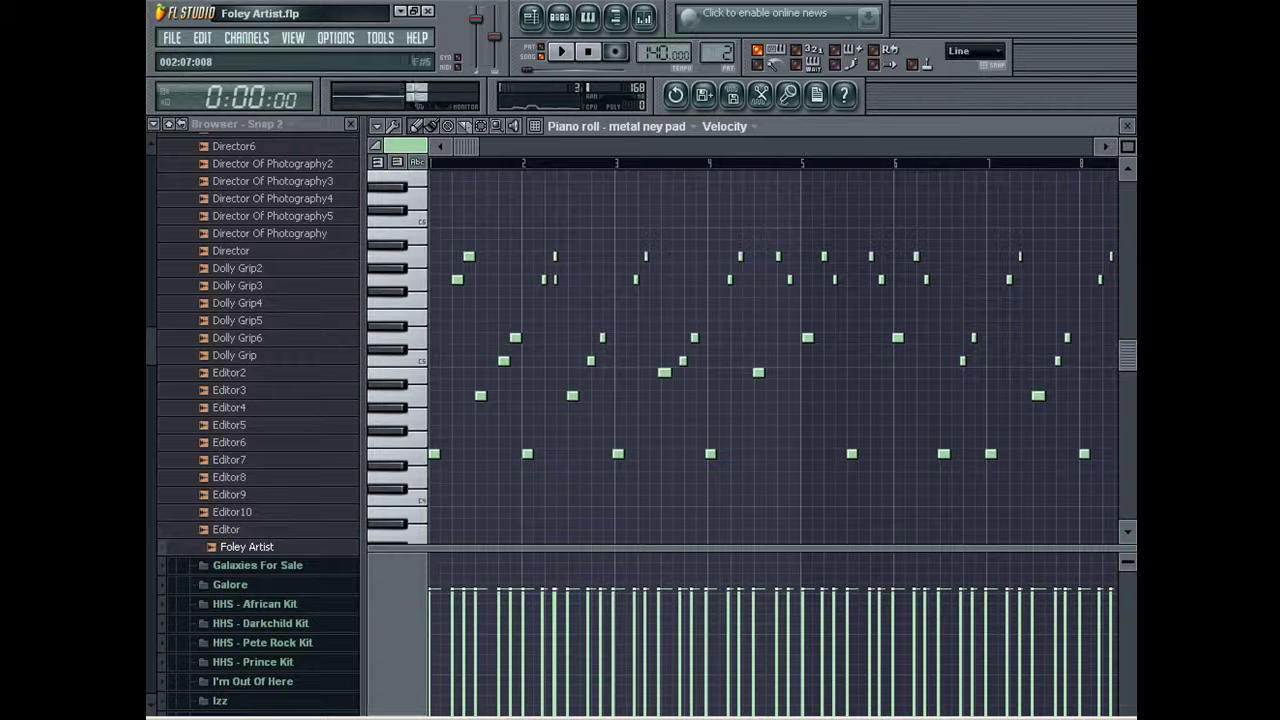
Align the last three notes of bar 2 to the grid with matching lengths.
{"action": "left_click", "coordinate": [575, 395]}
{"action": "right_click", "coordinate": [590, 361]}
{"action": "left_click", "coordinate": [595, 361]}
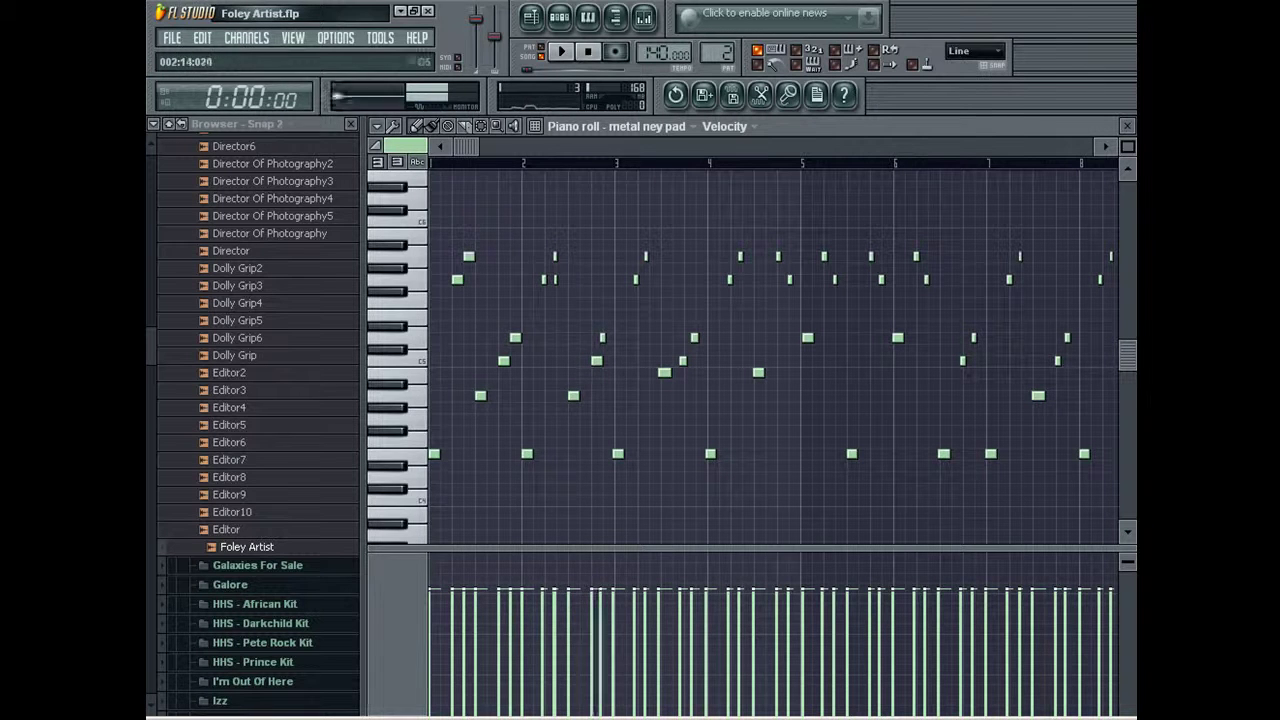
{"action": "left_click", "coordinate": [608, 338]}
Replace bar 2's crowded high notes with two short notes on the grid and shorten the matching pair in bar 1.
{"action": "left_click_drag", "start_coordinate": [1128, 146], "coordinate": [1128, 112]}
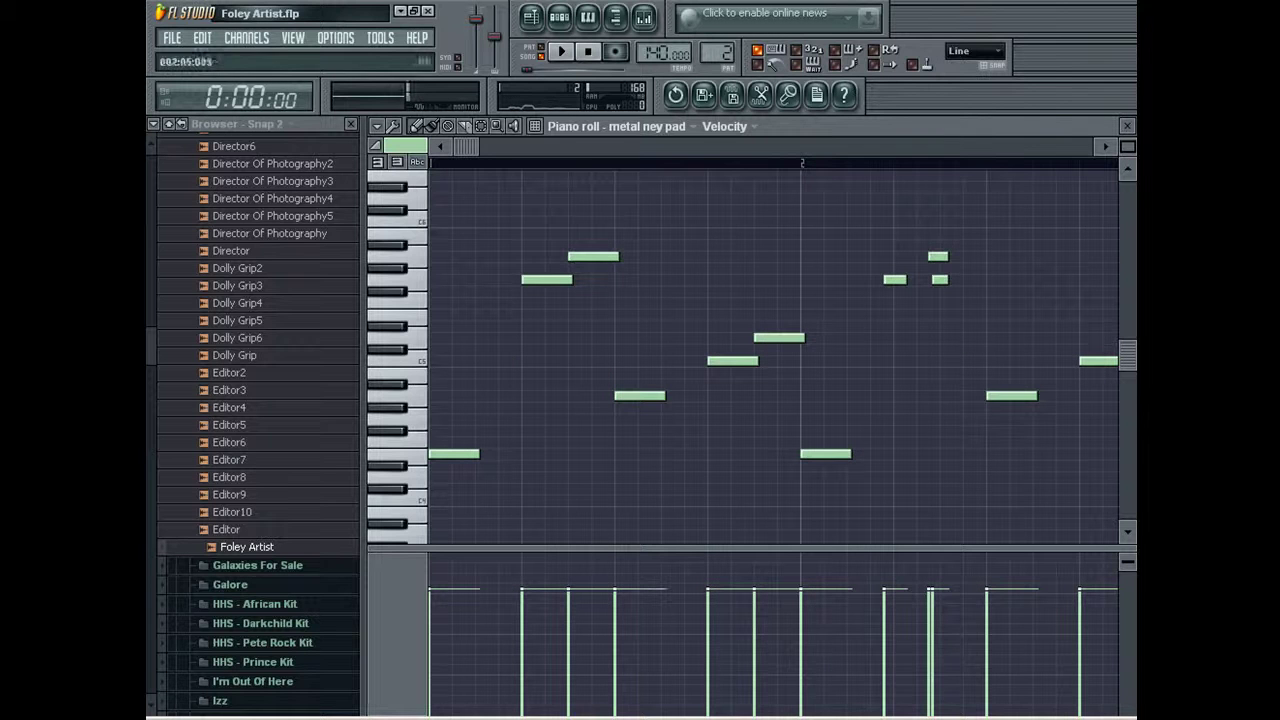
{"action": "right_click", "coordinate": [890, 280]}
{"action": "left_click", "coordinate": [897, 280]}
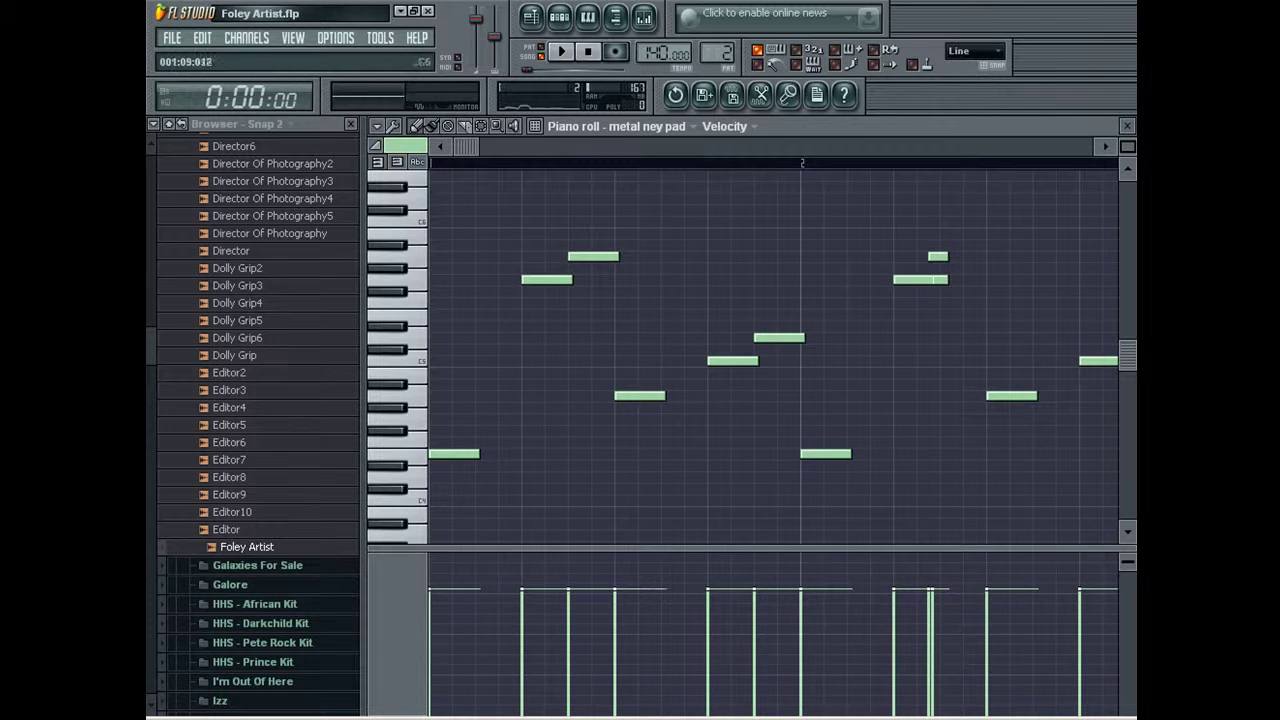
{"action": "right_click", "coordinate": [936, 257]}
{"action": "right_click", "coordinate": [938, 280]}
{"action": "left_click", "coordinate": [944, 257]}
{"action": "left_click", "coordinate": [899, 280]}
{"action": "right_click", "coordinate": [580, 257]}
{"action": "left_click", "coordinate": [576, 257]}
Start playback, set bar 1's A4 note duration to 0:02:000 and trim the bar's first note to the same length.
{"action": "key", "text": "space"}
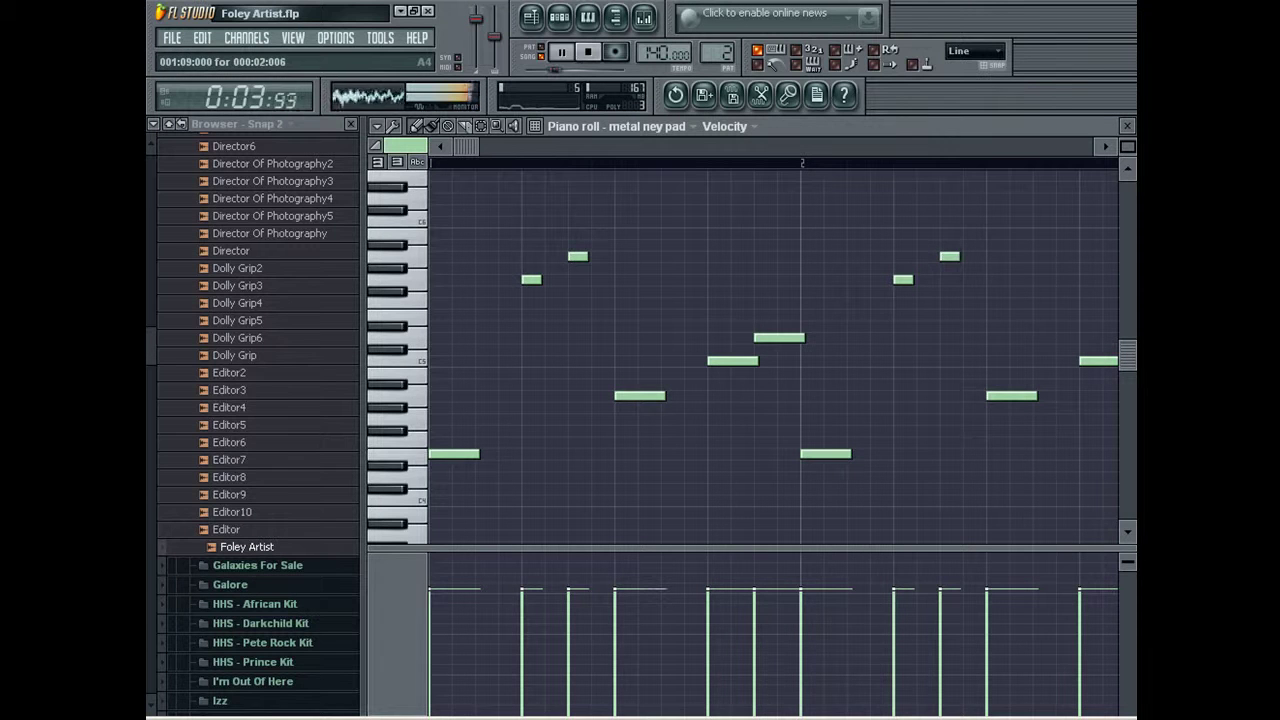
{"action": "double_click", "coordinate": [640, 395]}
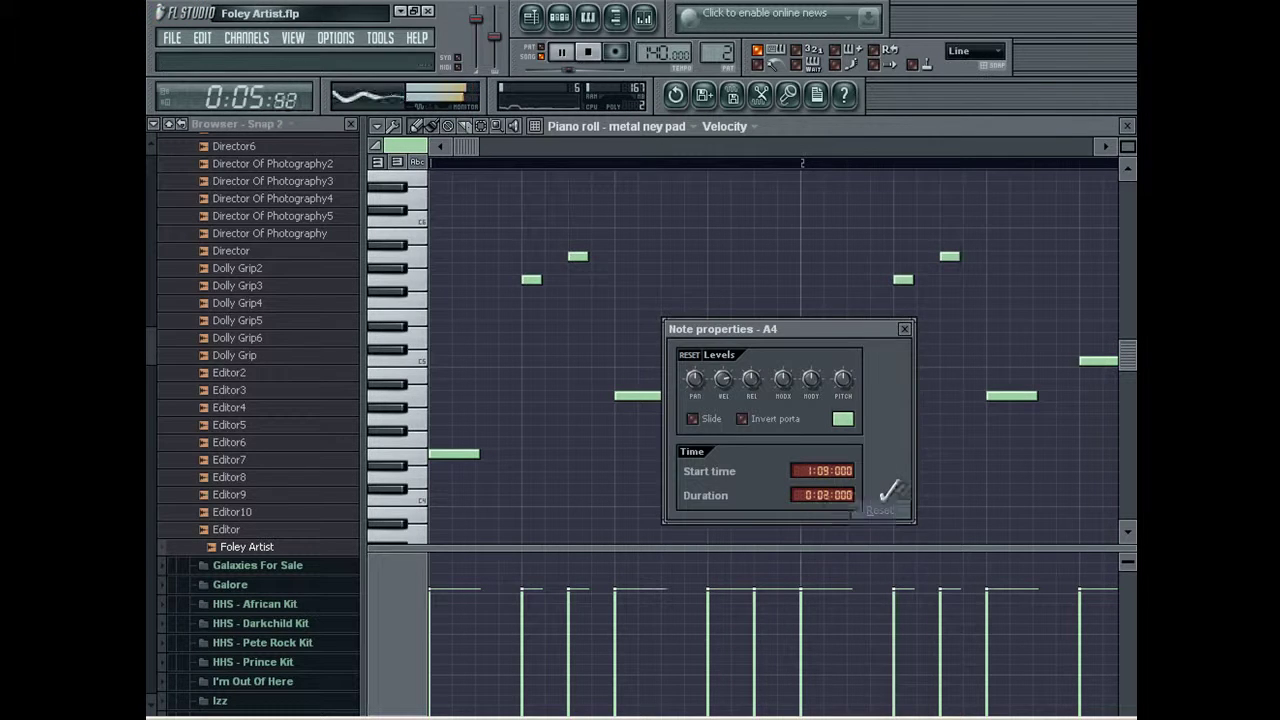
{"action": "left_click", "coordinate": [888, 489]}
{"action": "left_click_drag", "start_coordinate": [635, 396], "coordinate": [658, 396]}
{"action": "left_click_drag", "start_coordinate": [478, 454], "coordinate": [472, 454]}
Replace the last two notes of bar 1 and the first note of bar 2 with two-step notes.
{"action": "right_click", "coordinate": [718, 361]}
{"action": "left_click", "coordinate": [718, 361]}
{"action": "right_click", "coordinate": [765, 338]}
{"action": "left_click", "coordinate": [765, 338]}
{"action": "right_click", "coordinate": [812, 454]}
{"action": "left_click", "coordinate": [812, 454]}
Replace the short high notes in bars 1 and 2 with two-step notes at the same pitches.
{"action": "right_click", "coordinate": [903, 280]}
{"action": "left_click", "coordinate": [903, 280]}
{"action": "right_click", "coordinate": [950, 257]}
{"action": "left_click", "coordinate": [950, 257]}
{"action": "right_click", "coordinate": [531, 280]}
{"action": "left_click", "coordinate": [531, 280]}
{"action": "right_click", "coordinate": [578, 257]}
{"action": "left_click", "coordinate": [578, 257]}
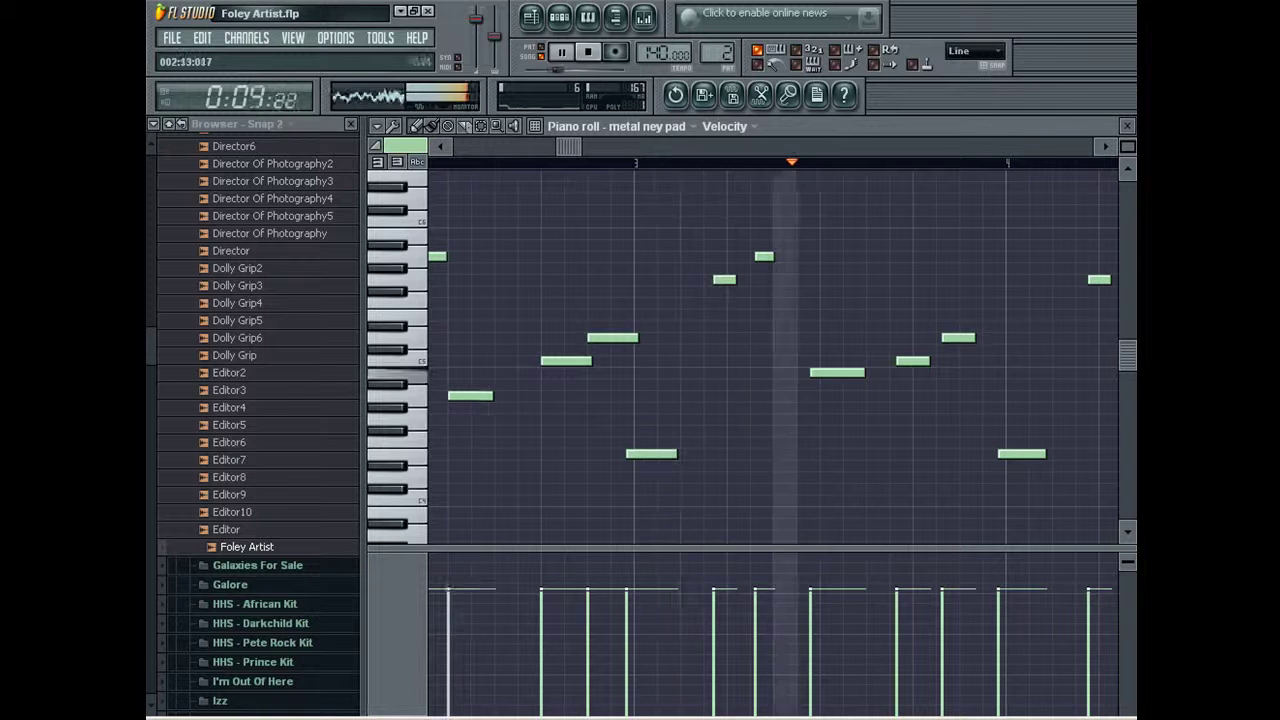
Replace bar 3's opening low note and its two high notes with two-step notes aligned to the grid.
{"action": "right_click", "coordinate": [650, 454]}
{"action": "left_click", "coordinate": [644, 454]}
{"action": "right_click", "coordinate": [725, 280]}
{"action": "left_click", "coordinate": [735, 280]}
{"action": "right_click", "coordinate": [764, 257]}
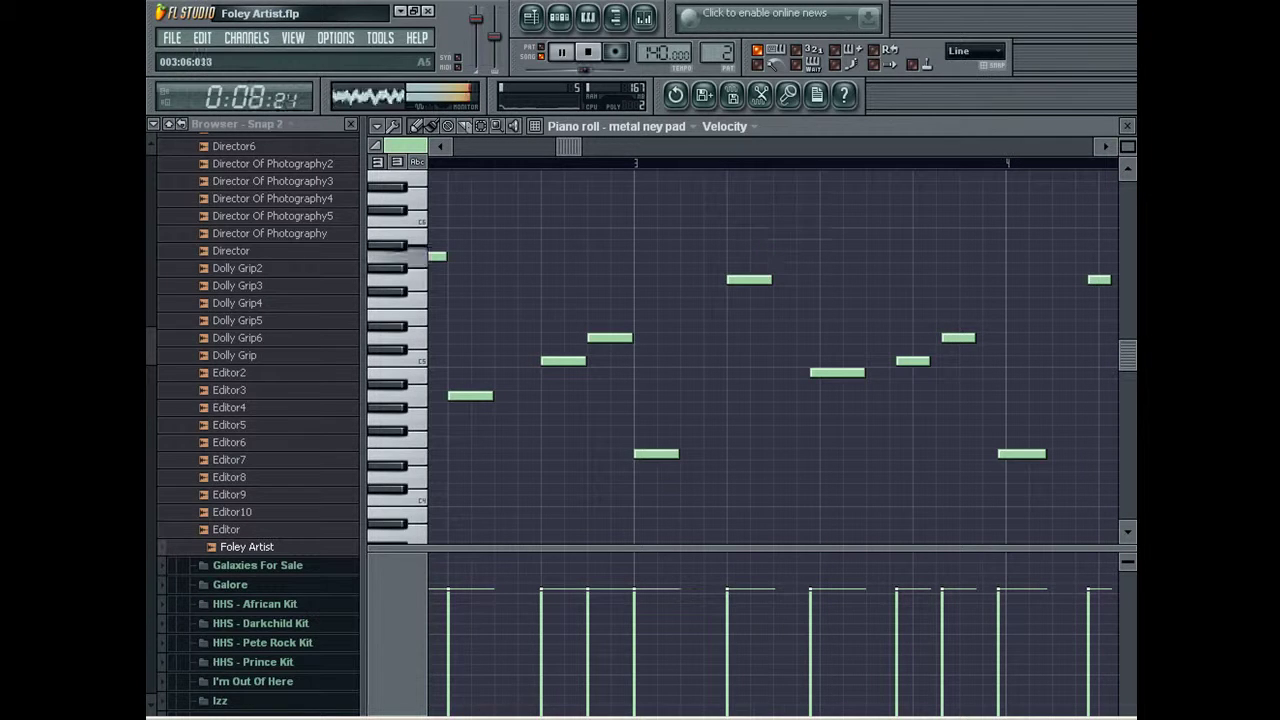
{"action": "left_click", "coordinate": [788, 256]}
Replace the last three notes of bar 3 with two-step notes aligned to the grid.
{"action": "right_click", "coordinate": [837, 372]}
{"action": "left_click", "coordinate": [828, 372]}
{"action": "right_click", "coordinate": [912, 360]}
{"action": "left_click", "coordinate": [922, 360]}
{"action": "right_click", "coordinate": [958, 337]}
{"action": "left_click", "coordinate": [968, 337]}
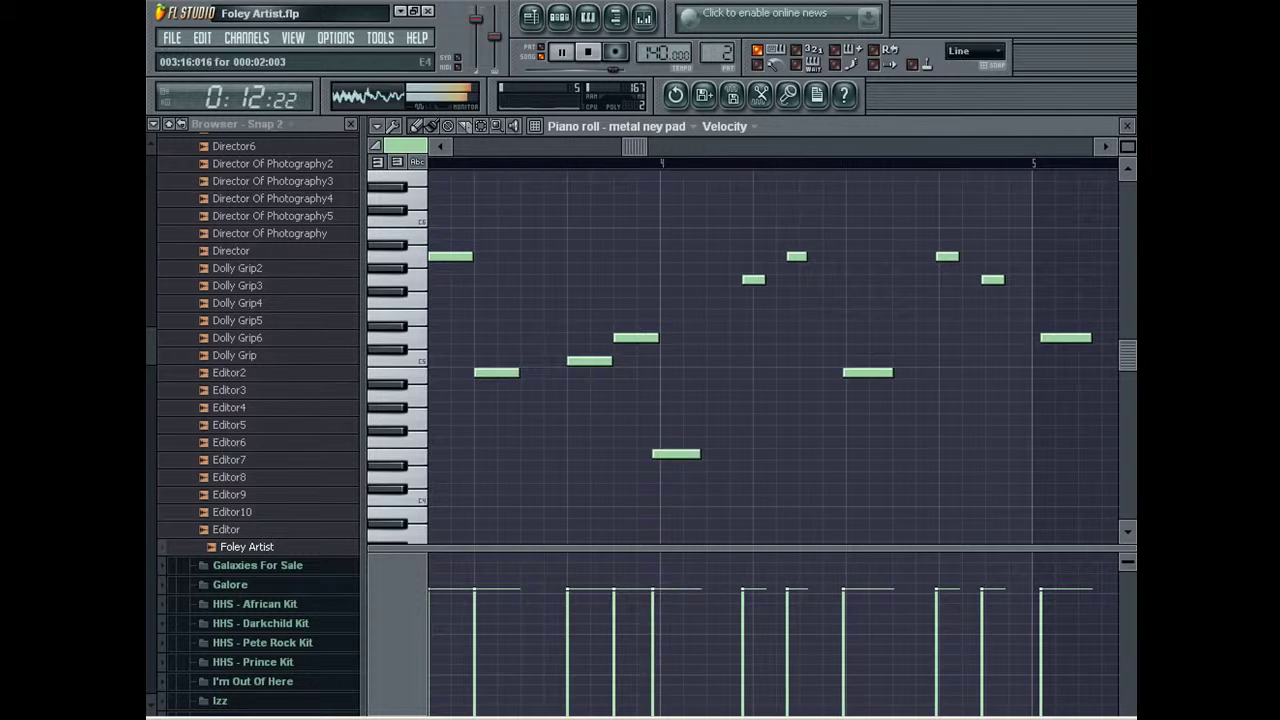
Replace the five notes after bar 4's opening note with two-step notes aligned to the grid.
{"action": "left_click", "coordinate": [776, 280]}
{"action": "right_click", "coordinate": [798, 256]}
{"action": "left_click", "coordinate": [810, 256]}
{"action": "right_click", "coordinate": [866, 372]}
{"action": "left_click", "coordinate": [864, 372]}
{"action": "right_click", "coordinate": [947, 256]}
{"action": "left_click", "coordinate": [945, 256]}
{"action": "right_click", "coordinate": [992, 279]}
{"action": "left_click", "coordinate": [992, 279]}
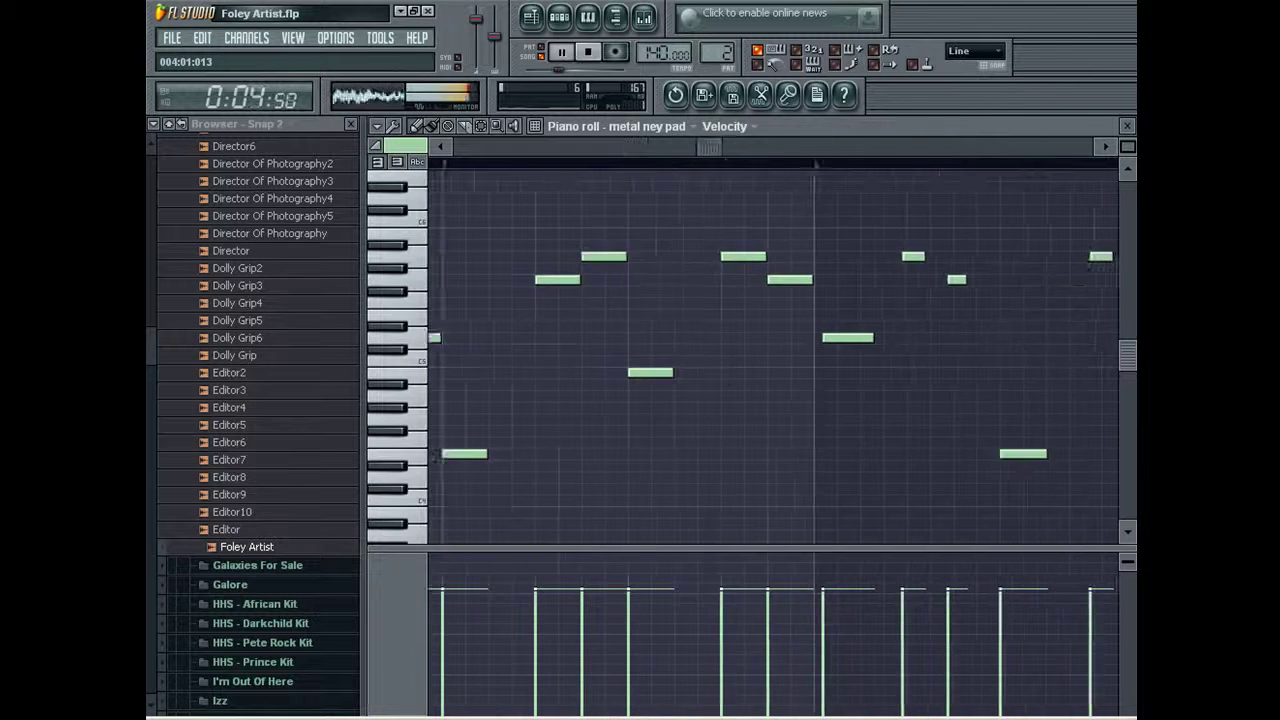
Replace bar 5's first two high notes and its low note with two-step notes aligned to the grid.
{"action": "left_click", "coordinate": [734, 256]}
{"action": "right_click", "coordinate": [775, 280]}
{"action": "left_click", "coordinate": [777, 280]}
{"action": "right_click", "coordinate": [840, 454]}
{"action": "left_click", "coordinate": [828, 454]}
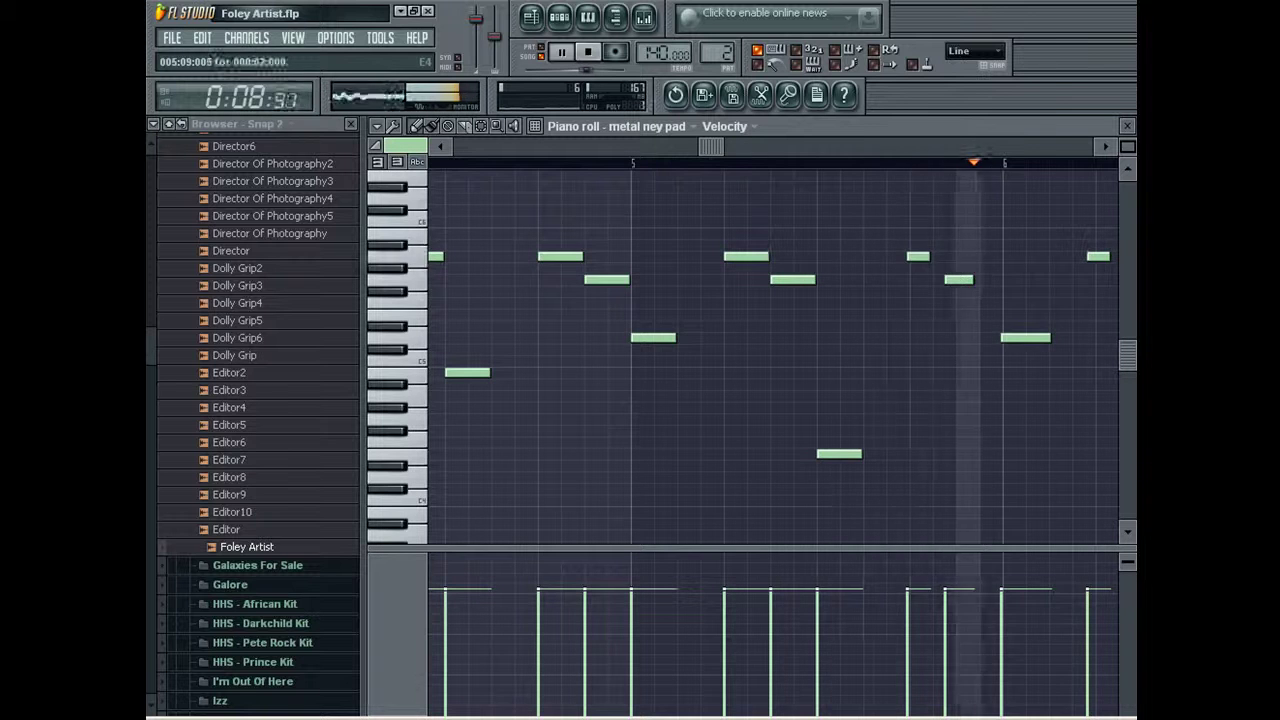
Replace bar 5's last two high notes with one-step notes aligned to the grid.
{"action": "right_click", "coordinate": [918, 256]}
{"action": "left_click", "coordinate": [918, 256]}
{"action": "left_click_drag", "start_coordinate": [953, 256], "coordinate": [931, 256]}
{"action": "right_click", "coordinate": [960, 280]}
{"action": "left_click", "coordinate": [963, 280]}
Replace bar 6's two high notes with one-step notes aligned to the grid.
{"action": "scroll", "coordinate": [1015, 355], "scroll_direction": "right", "scroll_amount": 5}
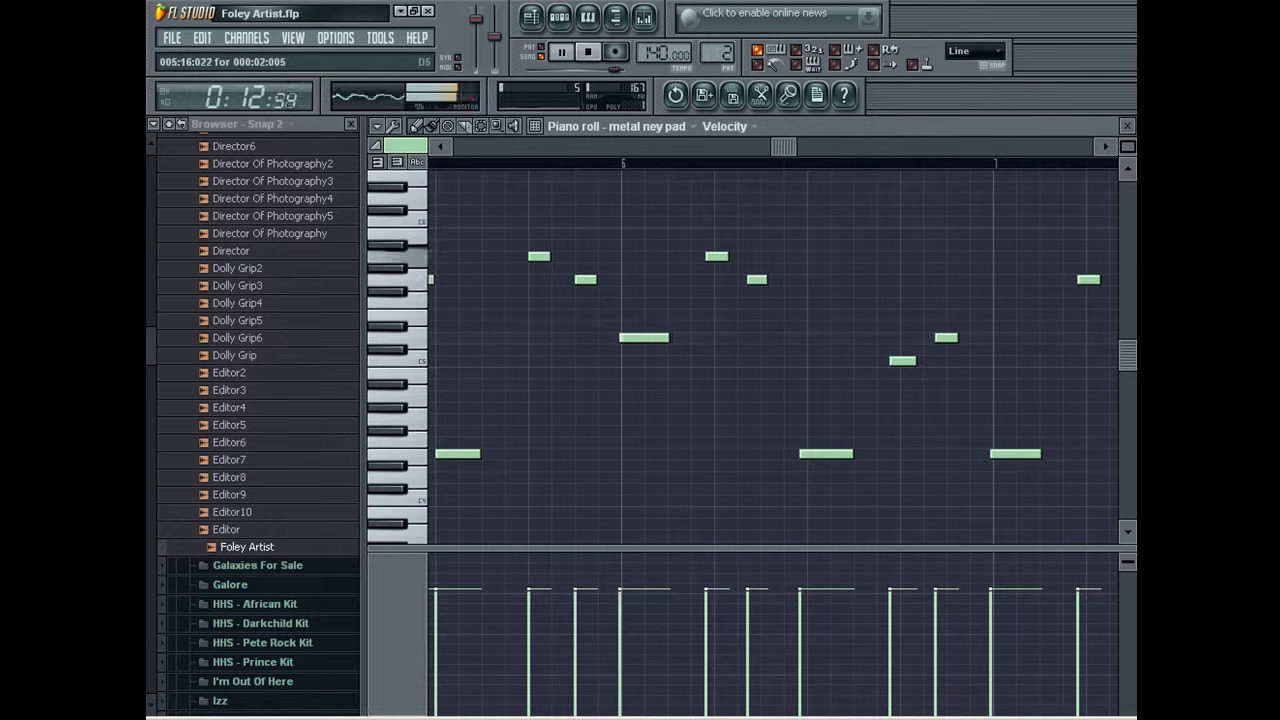
{"action": "right_click", "coordinate": [720, 256]}
{"action": "left_click", "coordinate": [722, 256]}
{"action": "right_click", "coordinate": [761, 280]}
{"action": "left_click", "coordinate": [766, 280]}
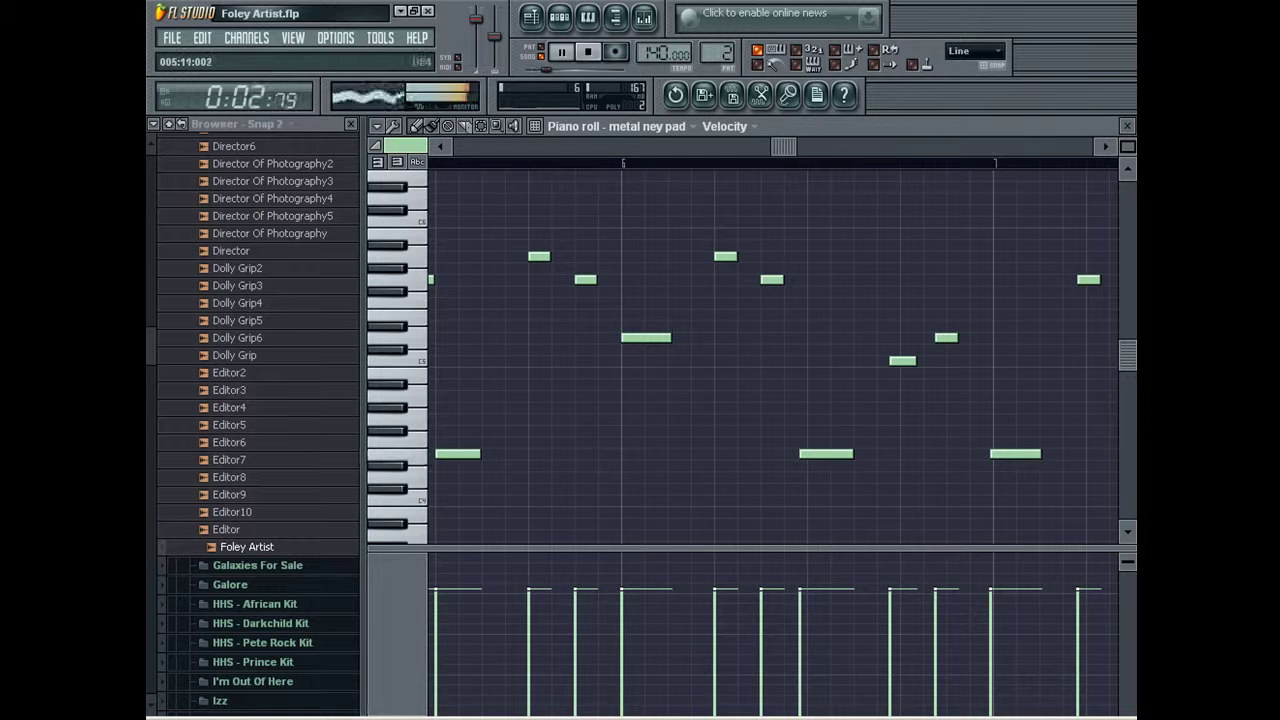
Align bar 6's low note, the two rising notes after it and bar 7's opening low note to the grid.
{"action": "right_click", "coordinate": [814, 454]}
{"action": "left_click", "coordinate": [814, 454]}
{"action": "right_click", "coordinate": [1000, 454]}
{"action": "left_click", "coordinate": [1000, 454]}
{"action": "left_click", "coordinate": [910, 350]}
{"action": "right_click", "coordinate": [927, 349]}
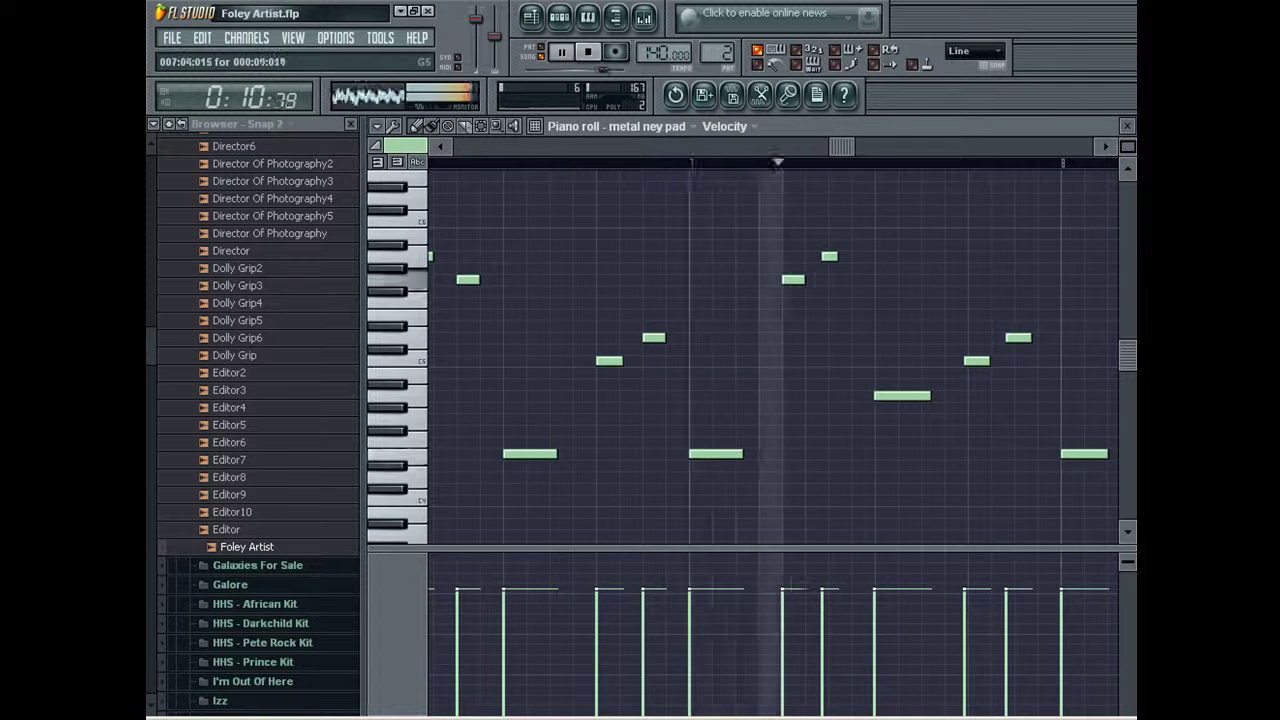
Align bar 7's second high note to the grid and raise the long note after it to C6.
{"action": "left_click", "coordinate": [830, 256]}
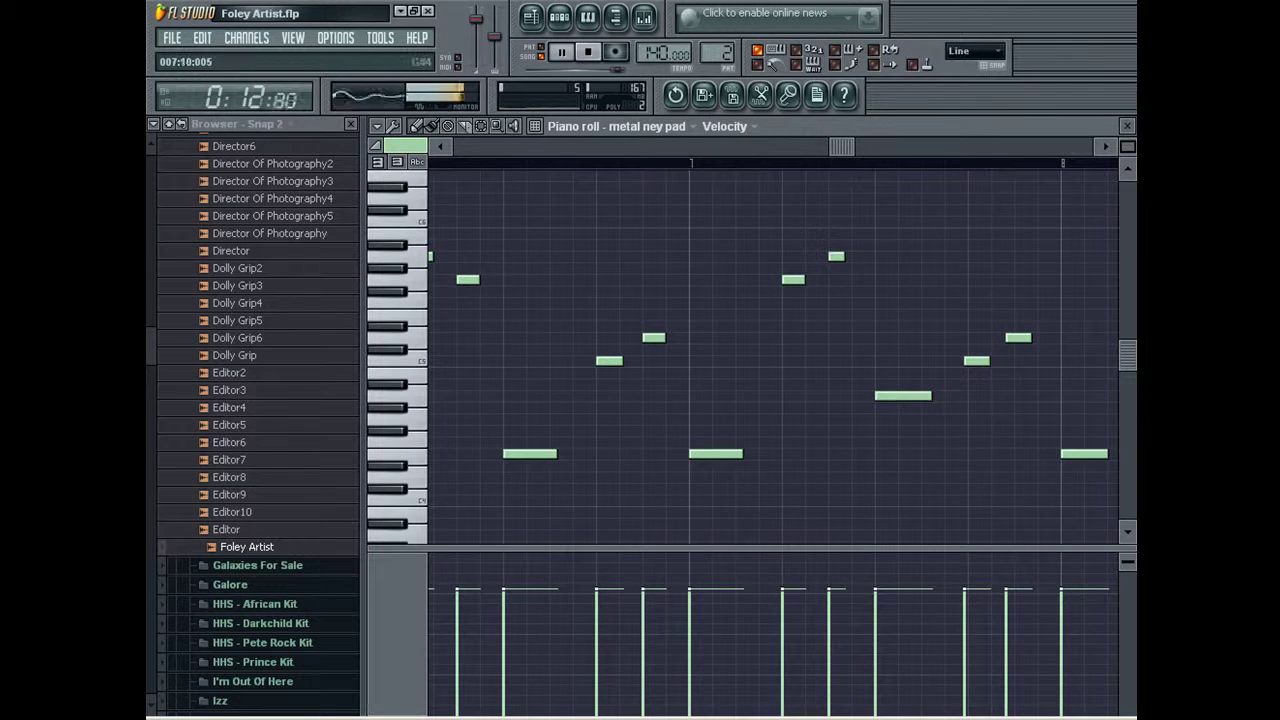
{"action": "left_click", "coordinate": [1128, 147]}
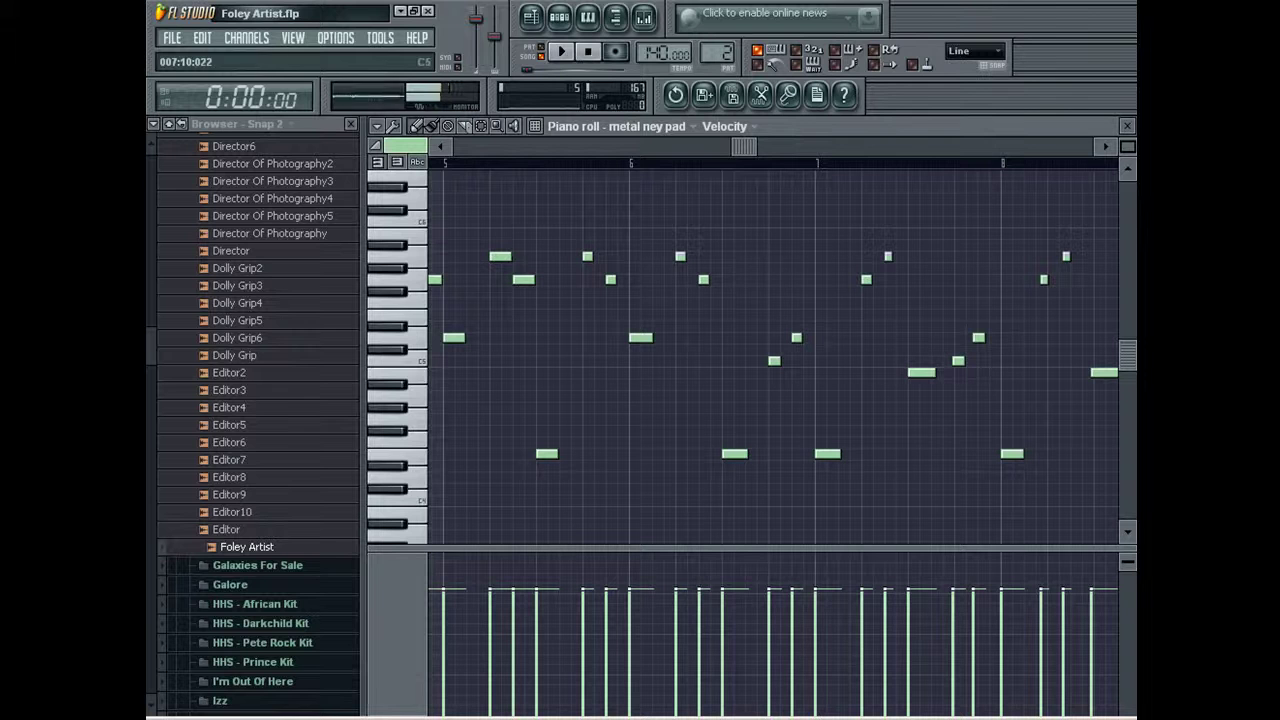
{"action": "left_click_drag", "start_coordinate": [921, 372], "coordinate": [921, 233]}
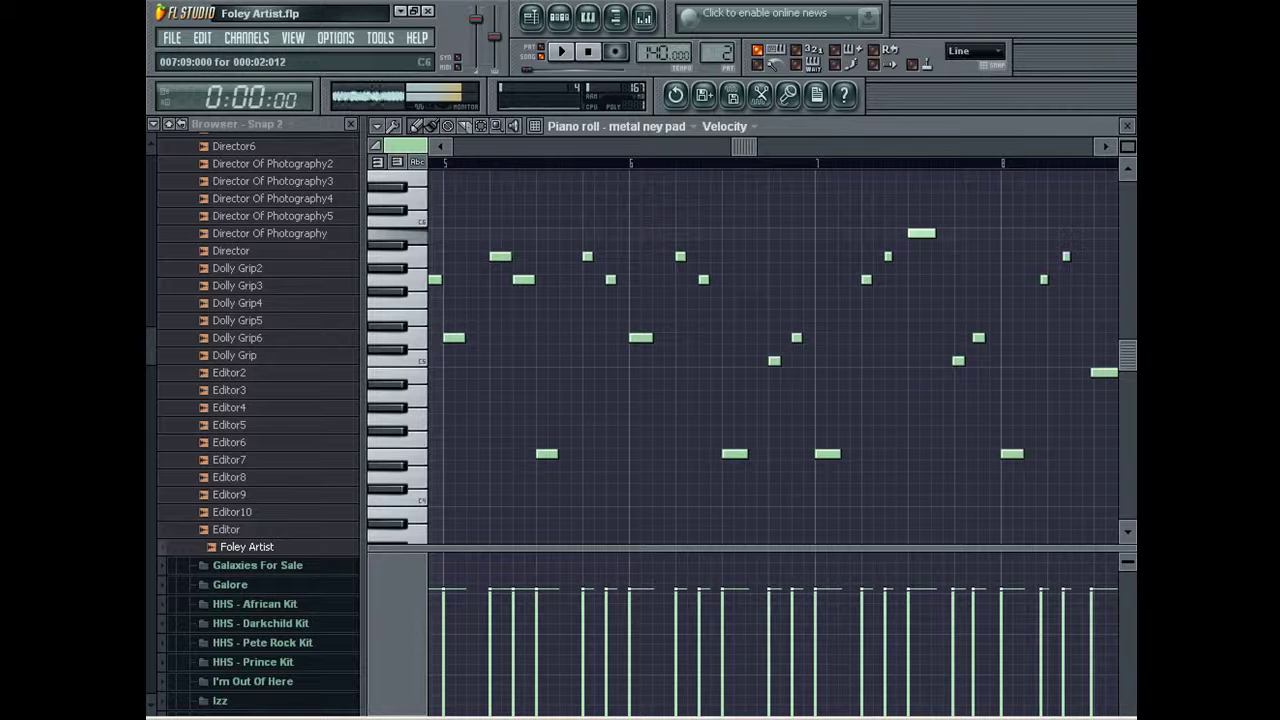
Play the pattern and align bar 7's last two rising notes to the grid.
{"action": "key", "text": "space"}
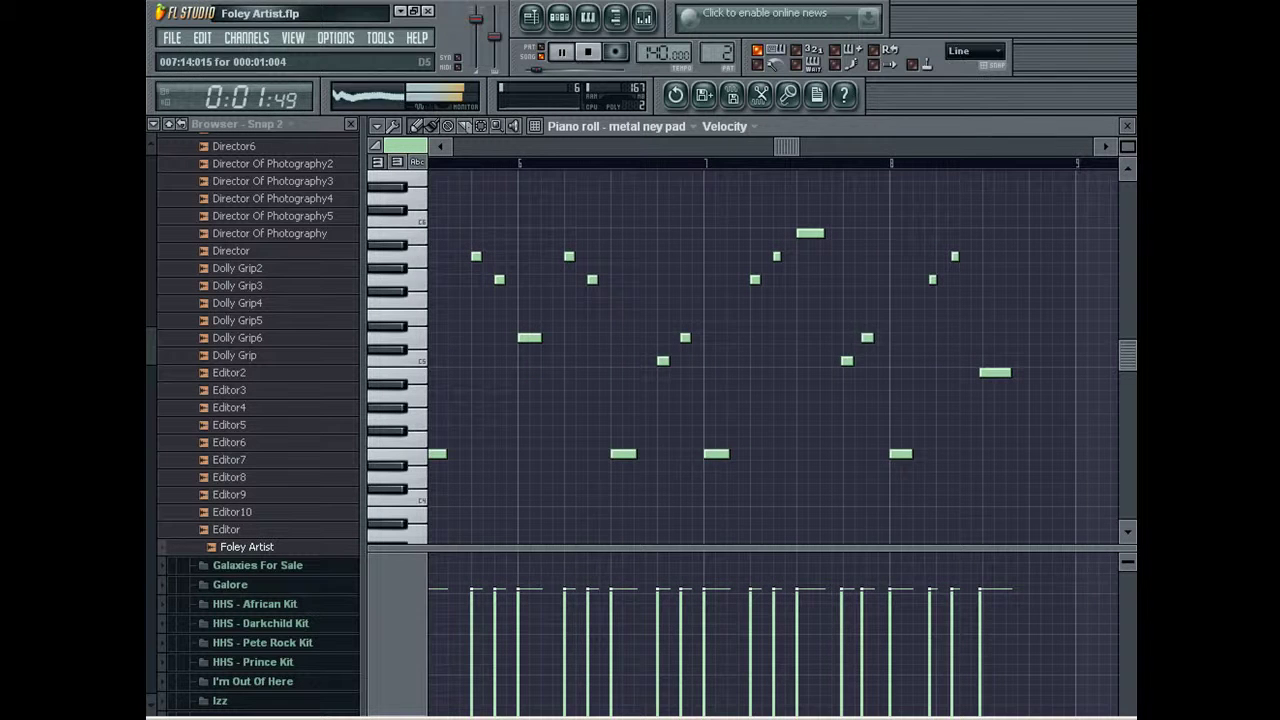
{"action": "left_click", "coordinate": [873, 338]}
{"action": "left_click_drag", "start_coordinate": [847, 361], "coordinate": [849, 361]}
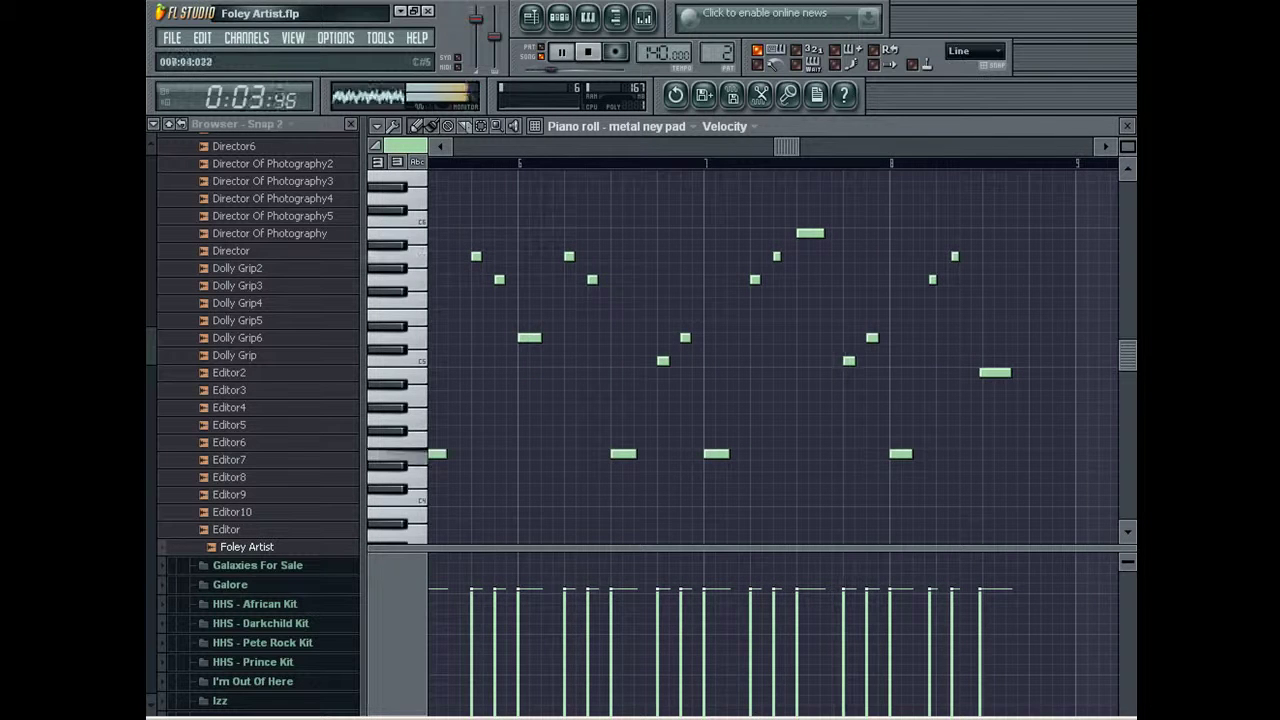
Replace bar 8's two high notes with one-step notes aligned to the grid.
{"action": "left_click_drag", "start_coordinate": [933, 279], "coordinate": [939, 279]}
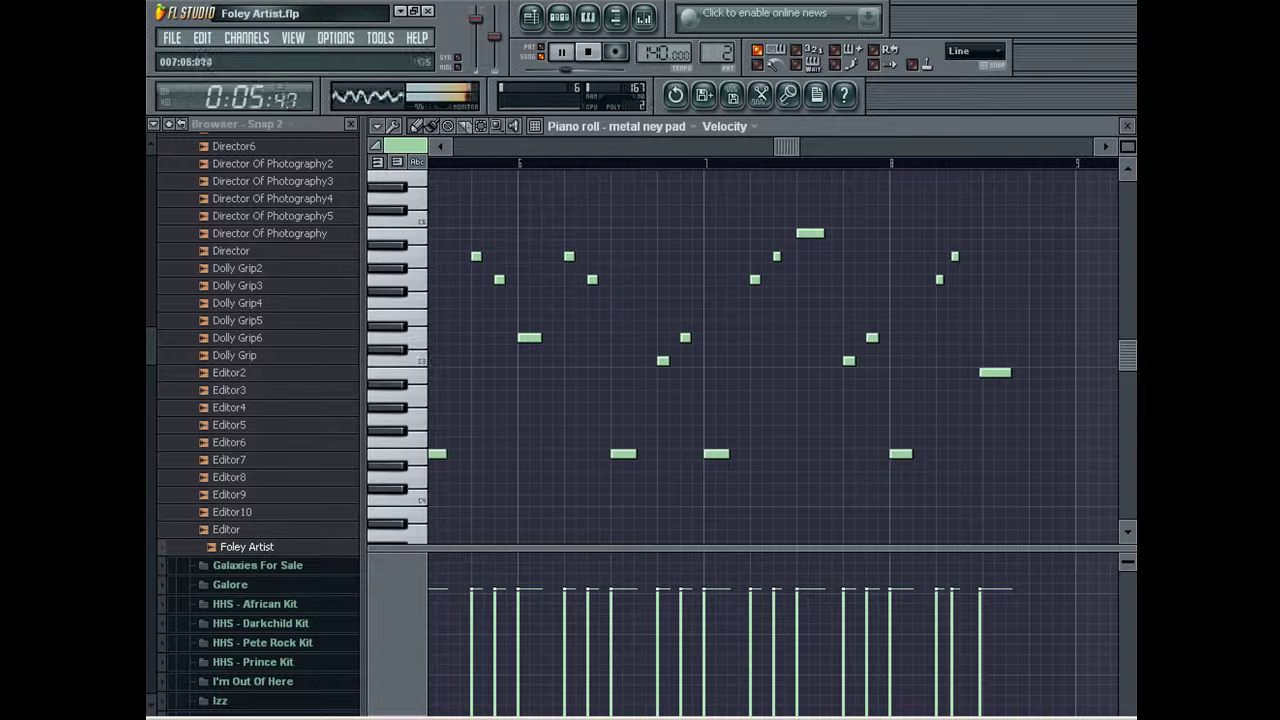
{"action": "right_click", "coordinate": [939, 279]}
{"action": "left_click", "coordinate": [940, 279]}
{"action": "right_click", "coordinate": [955, 256]}
{"action": "left_click", "coordinate": [963, 256]}
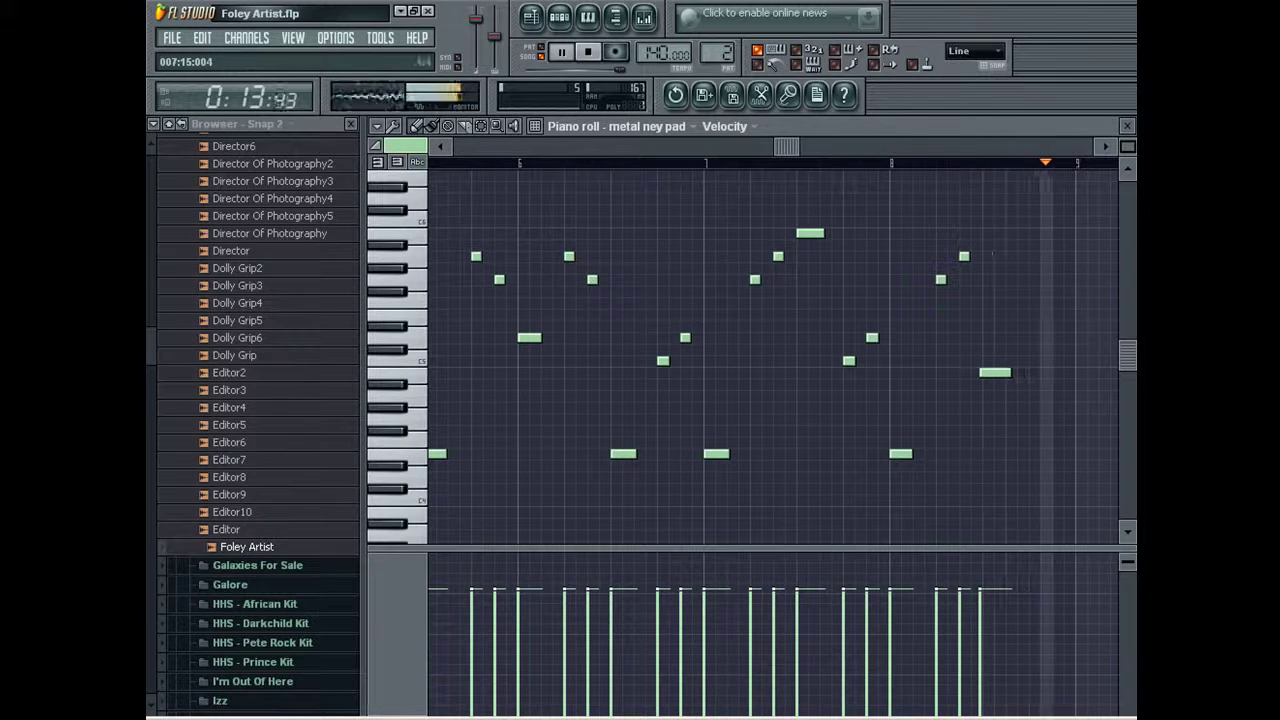
Add short closing notes after bar 8's final long note, starting with a one-step note at the same pitch.
{"action": "key", "text": "space"}
{"action": "key", "text": "space"}
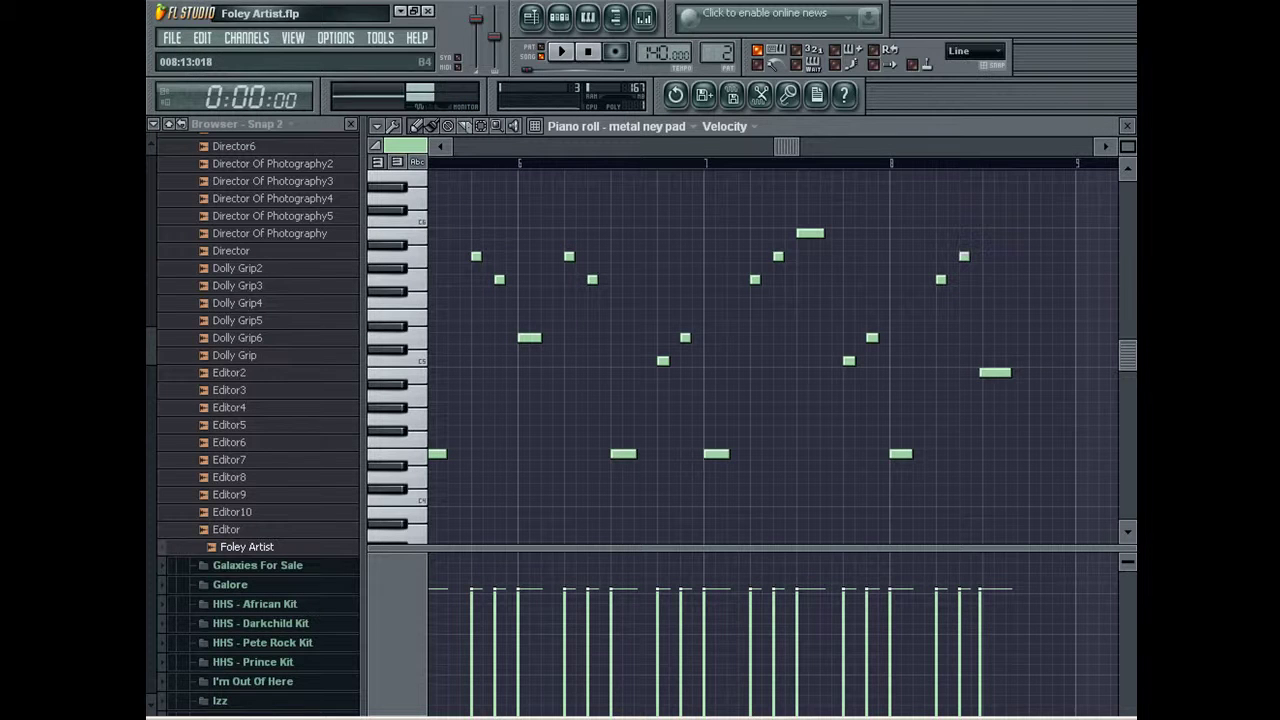
{"action": "left_click", "coordinate": [1033, 372]}
{"action": "left_click", "coordinate": [1057, 372]}
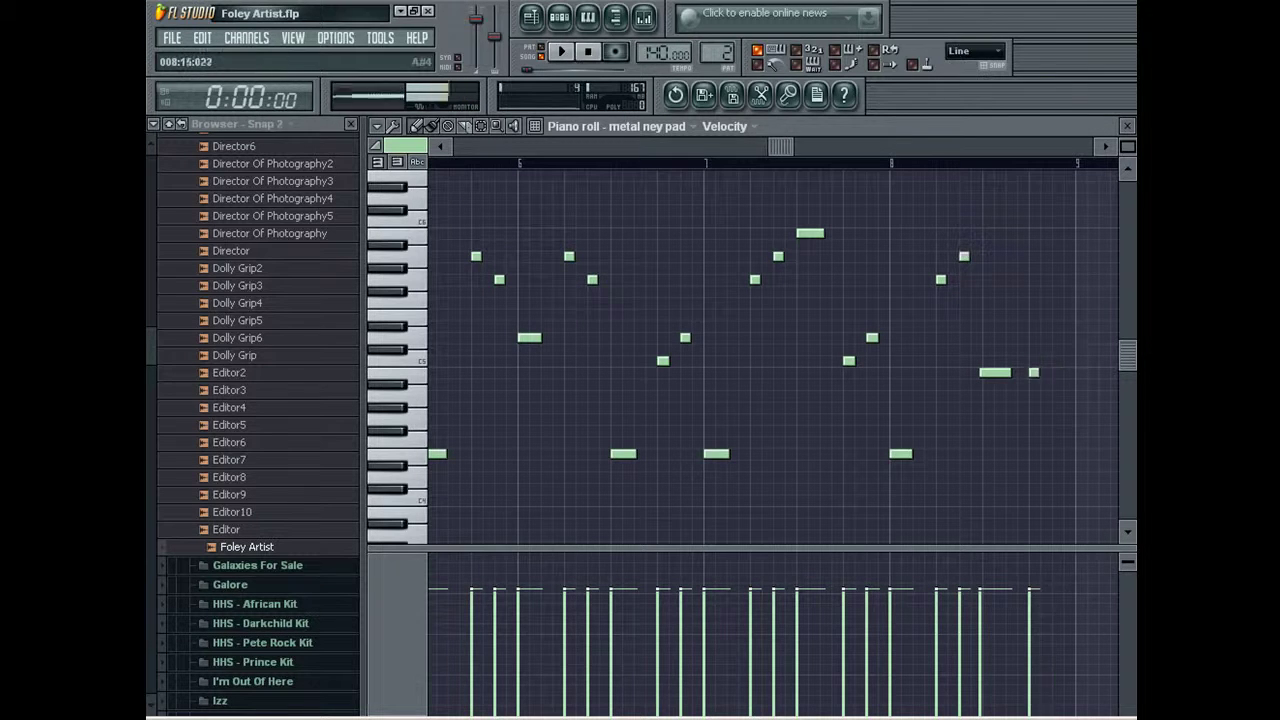
{"action": "right_click", "coordinate": [1057, 396]}
{"action": "left_click_drag", "start_coordinate": [777, 147], "coordinate": [940, 147]}
{"action": "left_click_drag", "start_coordinate": [833, 360], "coordinate": [1009, 360]}
{"action": "key", "text": "Escape"}
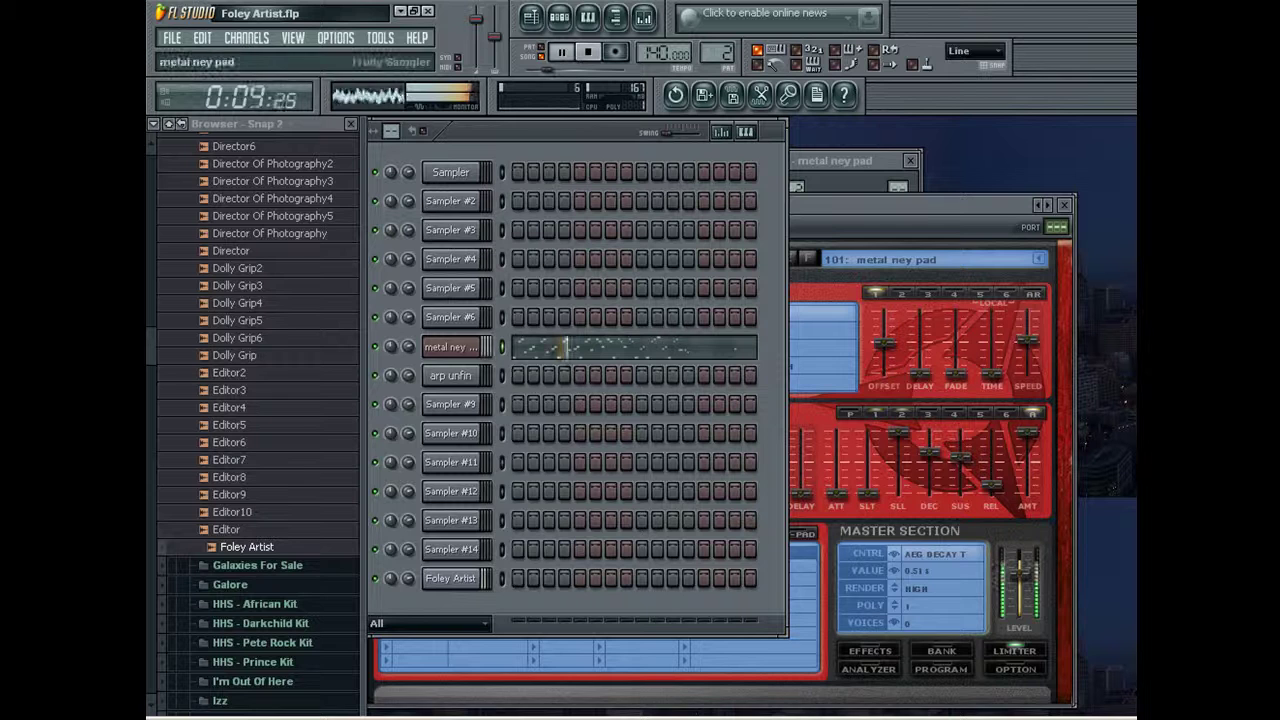
Rename the Sampler #9 channel as metal ney pad and copy the original metal ney pad channel's notes into it.
{"action": "right_click", "coordinate": [481, 341]}
{"action": "left_click", "coordinate": [568, 371]}
{"action": "key", "text": "ctrl+c"}
{"action": "key", "text": "Escape"}
{"action": "right_click", "coordinate": [481, 397]}
{"action": "left_click", "coordinate": [545, 429]}
{"action": "key", "text": "ctrl+v"}
{"action": "key", "text": "Return"}
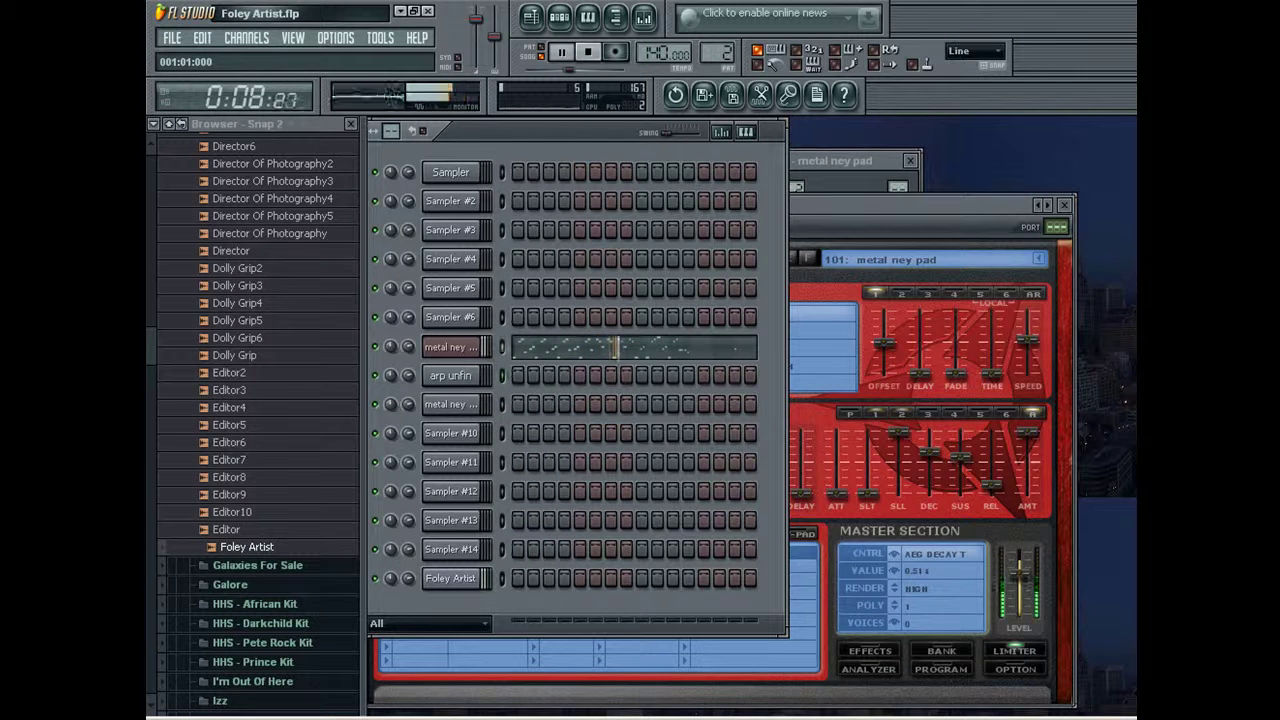
{"action": "key", "text": "Down"}
{"action": "key", "text": "ctrl+v"}
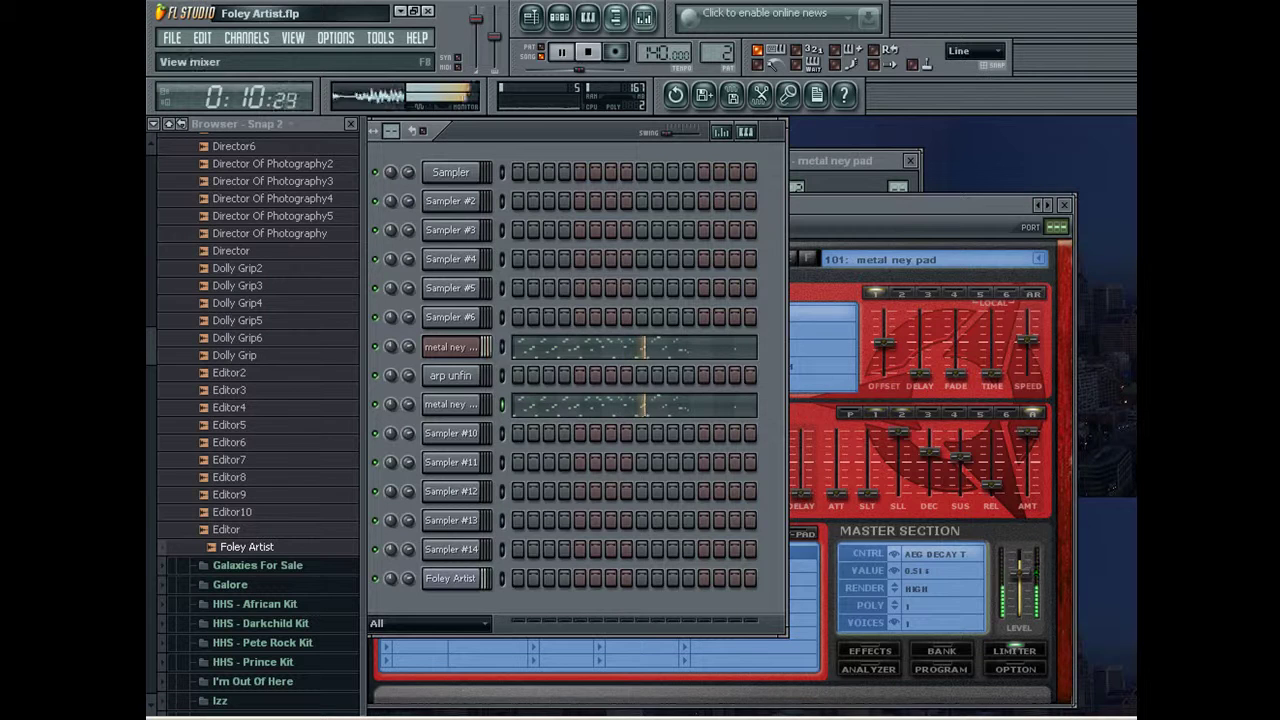
Stop playback and export the pattern as a wave file named Foley Artist2 in the Film Making folder.
{"action": "left_click", "coordinate": [644, 17]}
{"action": "left_click", "coordinate": [600, 146]}
{"action": "key", "text": "space"}
{"action": "key", "text": "ctrl+r"}
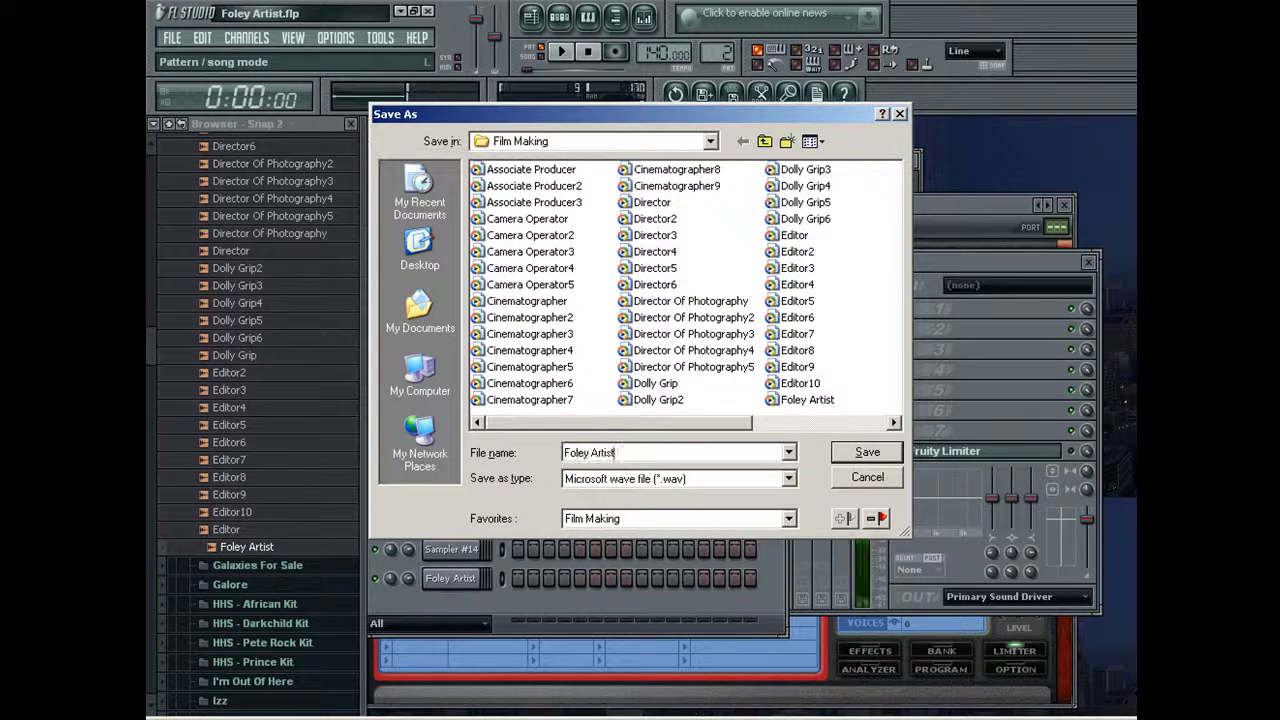
{"action": "type", "text": "2"}
{"action": "key", "text": "Return"}
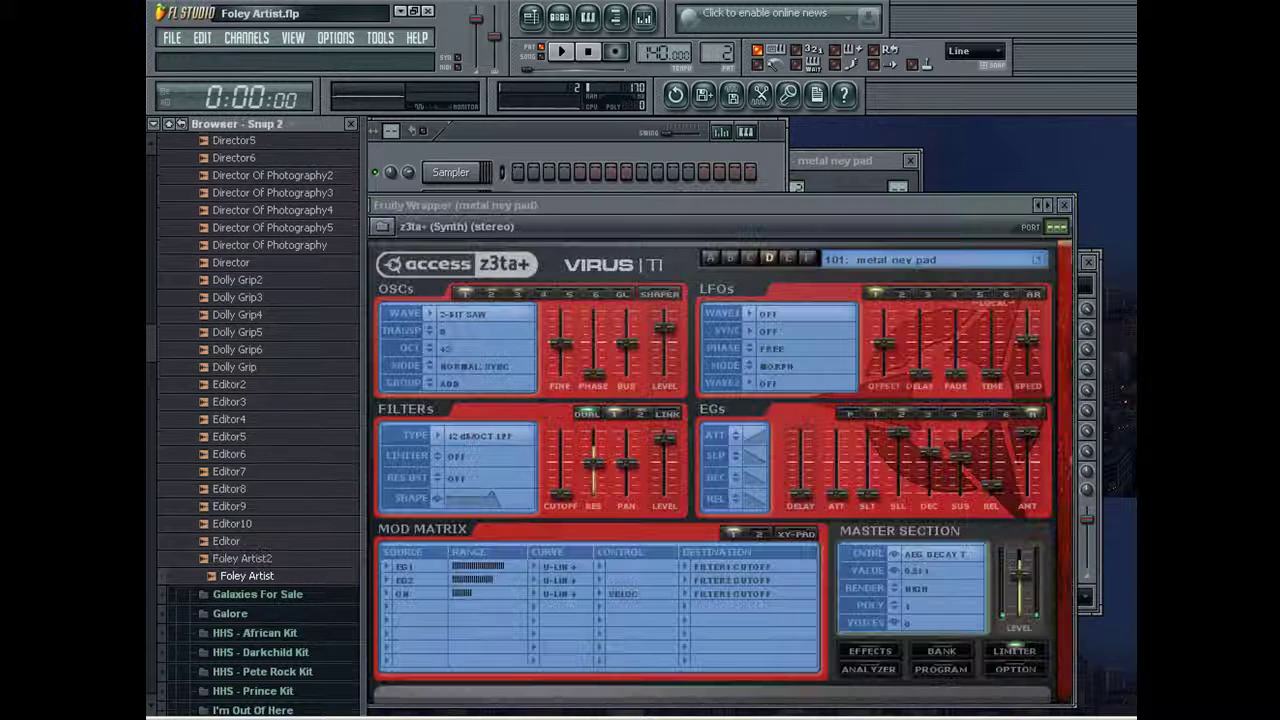
Replace the Pattern 2 clip in the playlist with the Foley Artist2 wave and cut off its tail at bar 9.
{"action": "left_click", "coordinate": [541, 53]}
{"action": "left_click", "coordinate": [531, 17]}
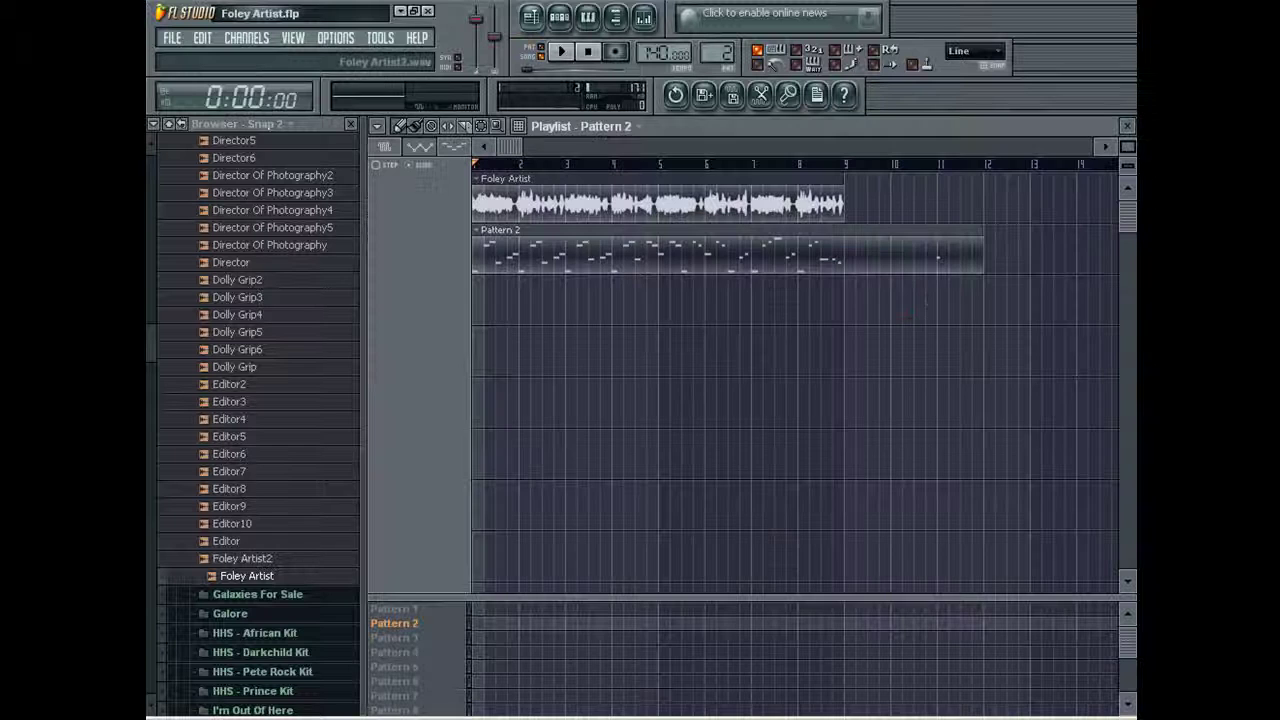
{"action": "left_click", "coordinate": [249, 559]}
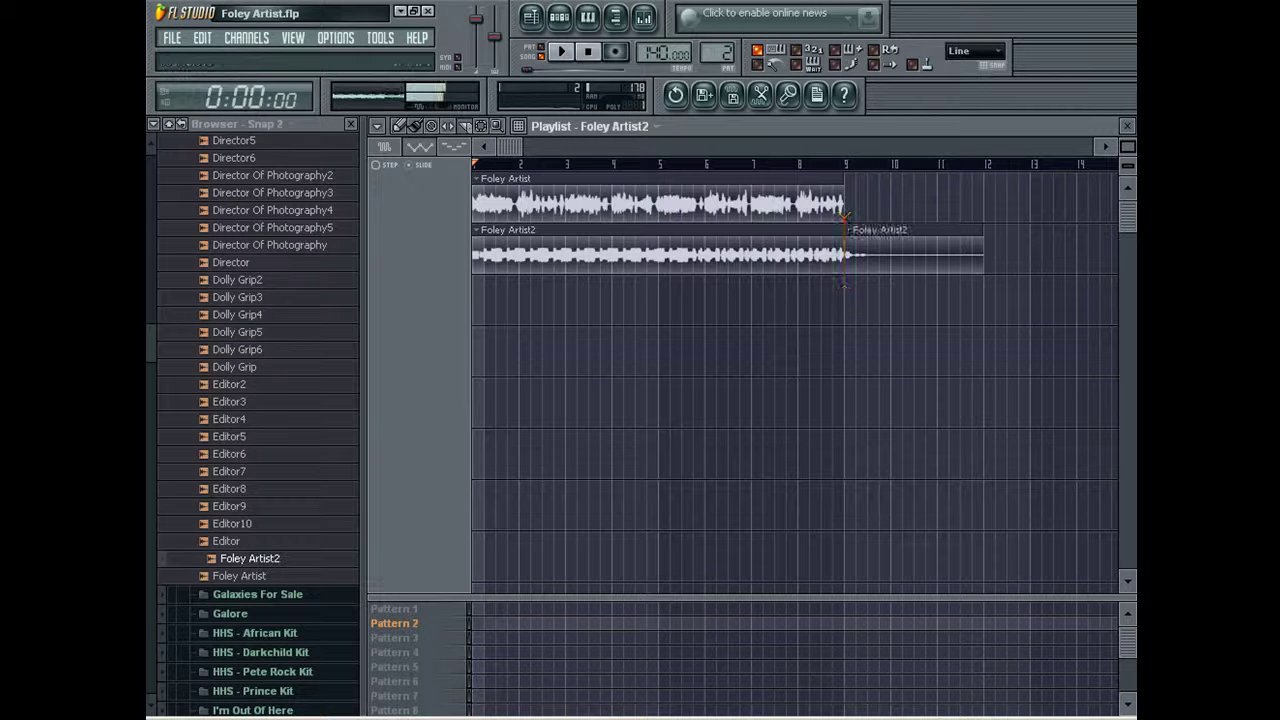
{"action": "left_click", "coordinate": [399, 126]}
{"action": "right_click", "coordinate": [905, 254]}
{"action": "key", "text": "F5"}
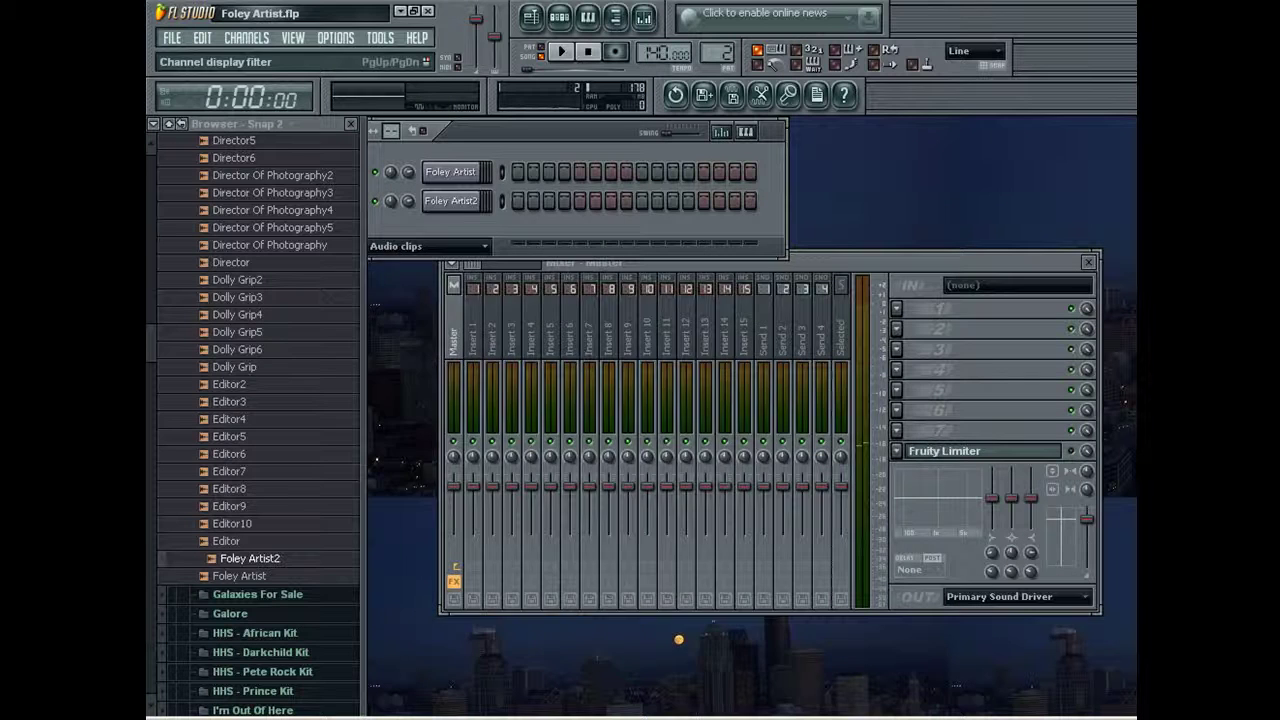
Show all channels and solo the original metal ney pad channel.
{"action": "left_click", "coordinate": [428, 246]}
{"action": "left_click", "coordinate": [400, 264]}
{"action": "right_click", "coordinate": [373, 343]}
{"action": "left_click", "coordinate": [440, 348]}
{"action": "right_click", "coordinate": [375, 346]}
{"action": "left_click", "coordinate": [402, 353]}
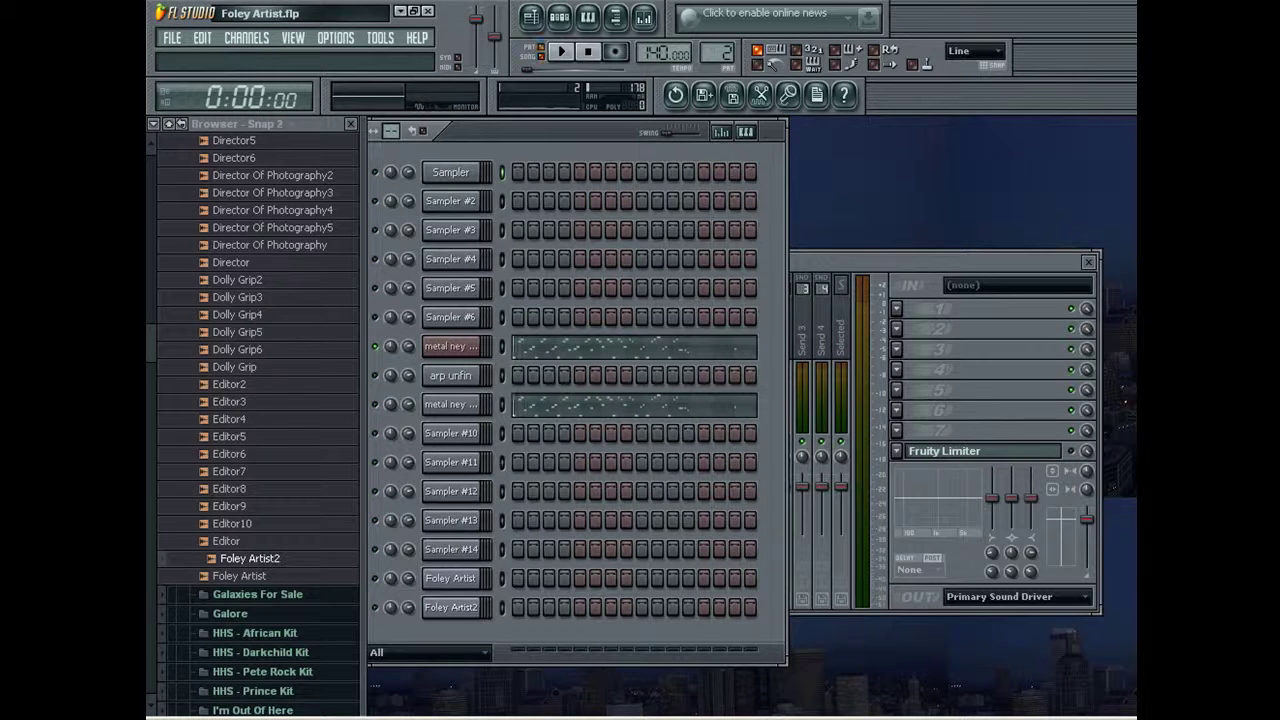
Export the soloed melody again as a wave file, overwriting Foley Artist2.
{"action": "key", "text": "ctrl+r"}
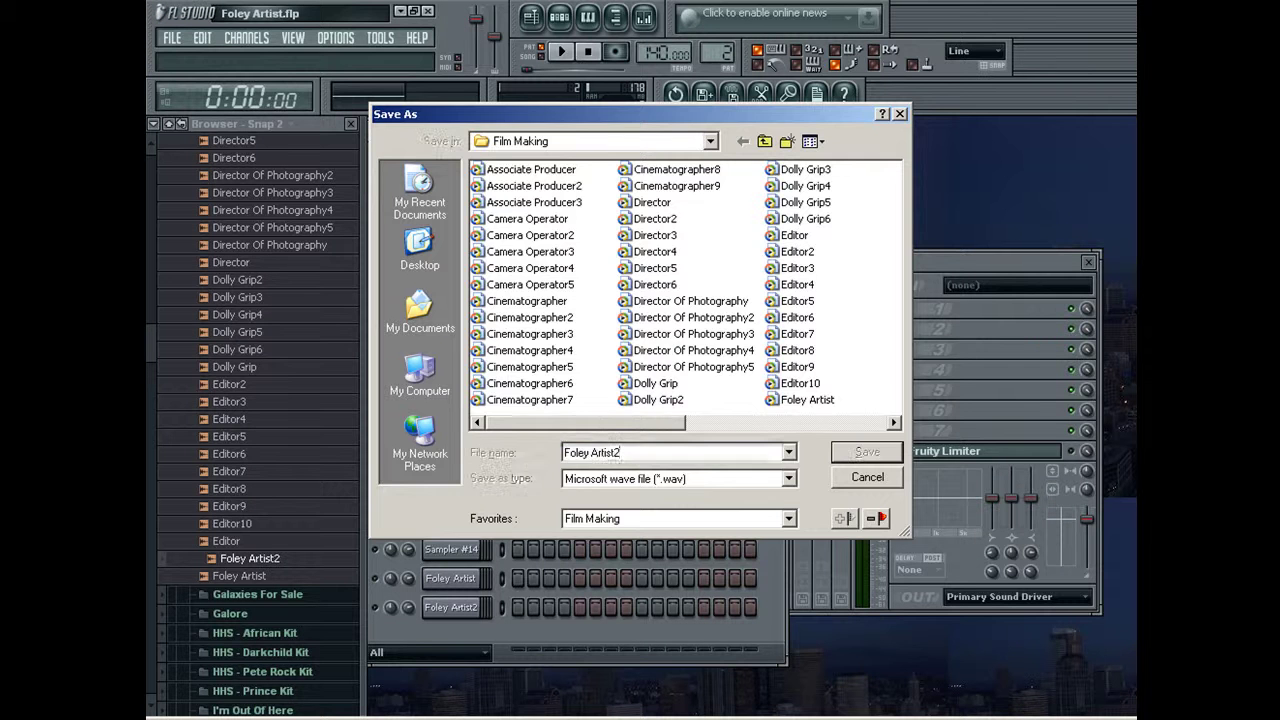
{"action": "key", "text": "Return"}
{"action": "key", "text": "y"}
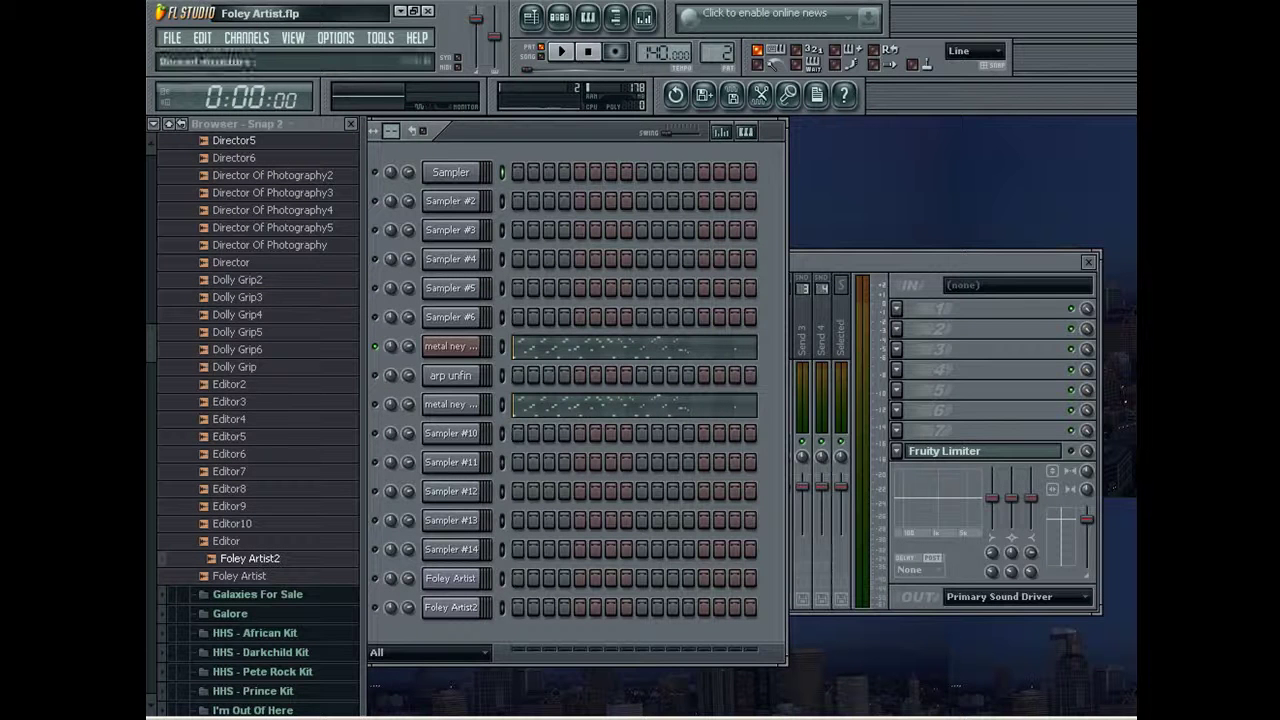
Reload the newly exported Foley Artist2 wave into the Foley Artist2 channel.
{"action": "left_click", "coordinate": [451, 607]}
{"action": "middle_click", "coordinate": [240, 576]}
{"action": "middle_click", "coordinate": [249, 559]}
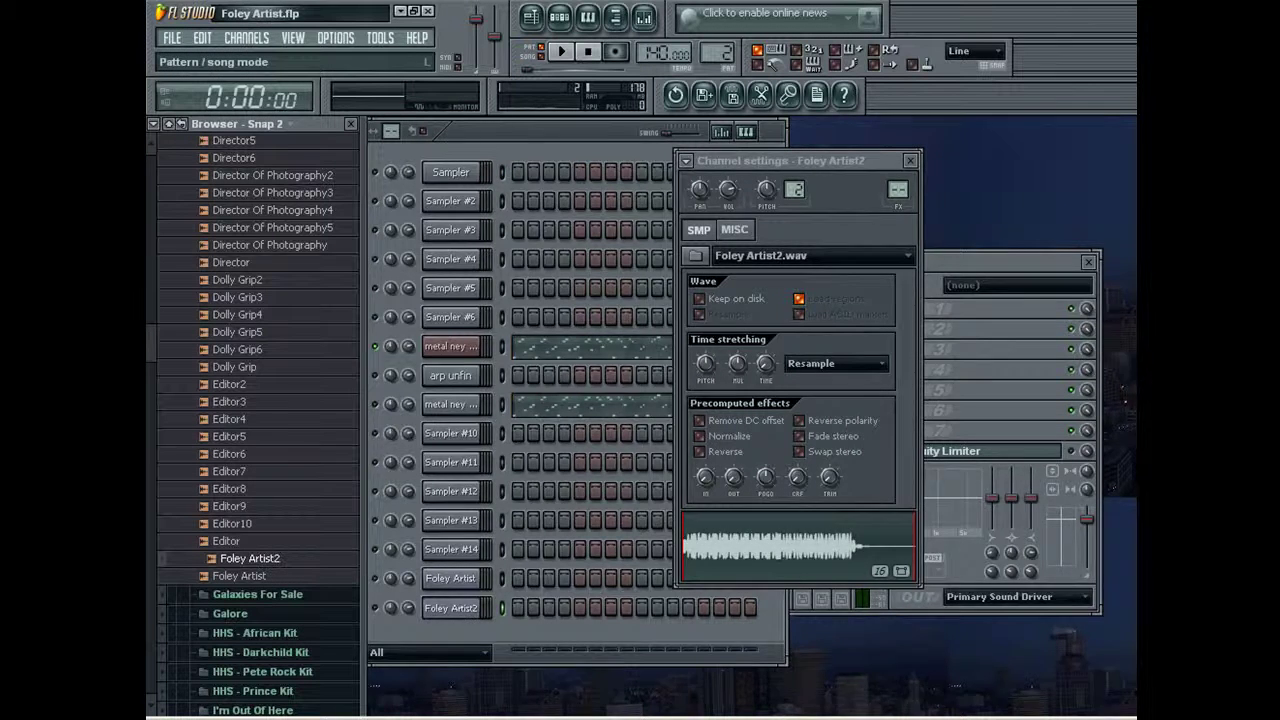
Set the playlist snap to (none) and fine-adjust the end of the Foley Artist clip at bar 9.
{"action": "key", "text": "F5"}
{"action": "left_click_drag", "start_coordinate": [510, 147], "coordinate": [994, 147]}
{"action": "left_click_drag", "start_coordinate": [1128, 147], "coordinate": [1128, 120]}
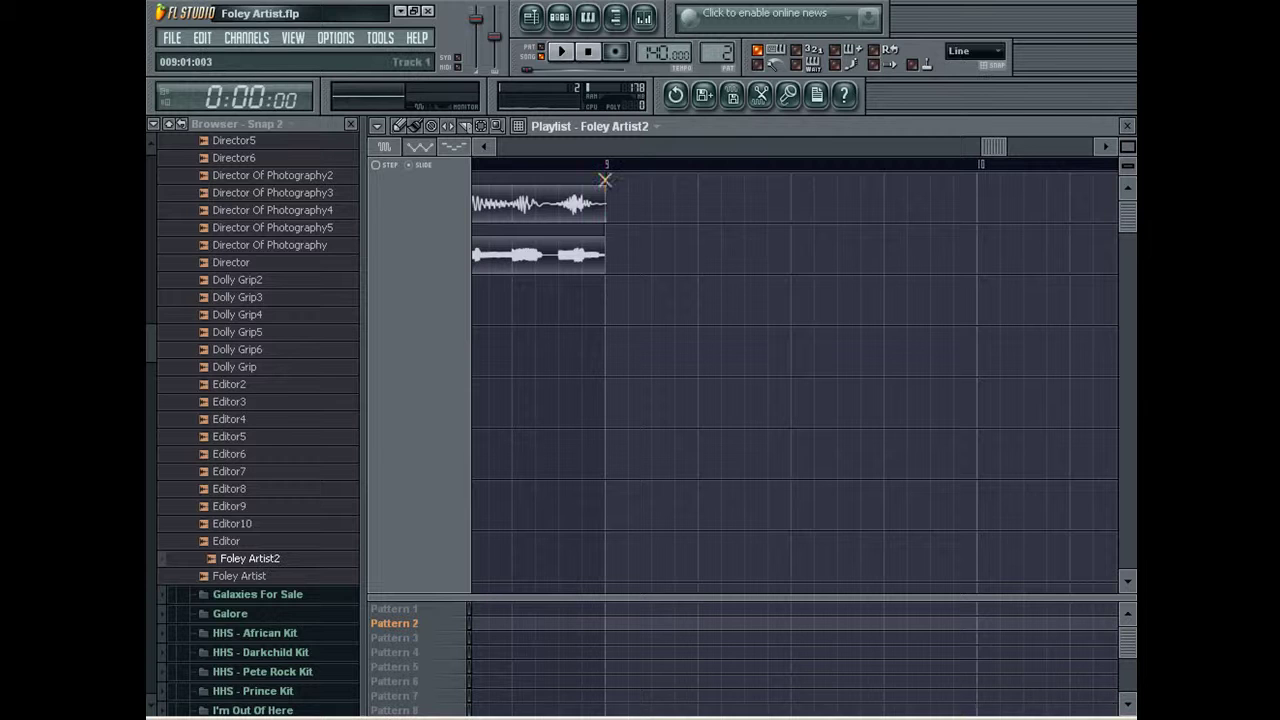
{"action": "left_click", "coordinate": [975, 50]}
{"action": "left_click", "coordinate": [968, 132]}
{"action": "left_click", "coordinate": [975, 50]}
{"action": "left_click", "coordinate": [965, 114]}
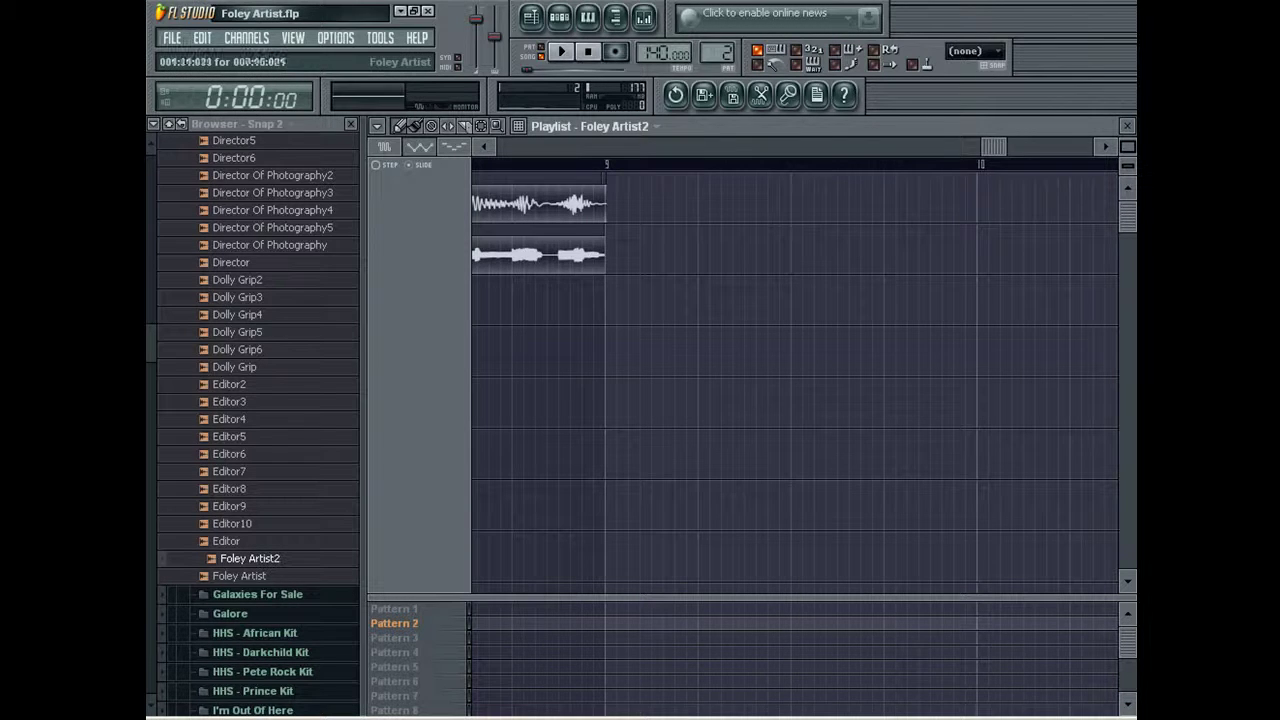
{"action": "left_click", "coordinate": [601, 204]}
Unsolo the metal ney pad channel, then switch to pattern 3 and start playback.
{"action": "key", "text": "F6"}
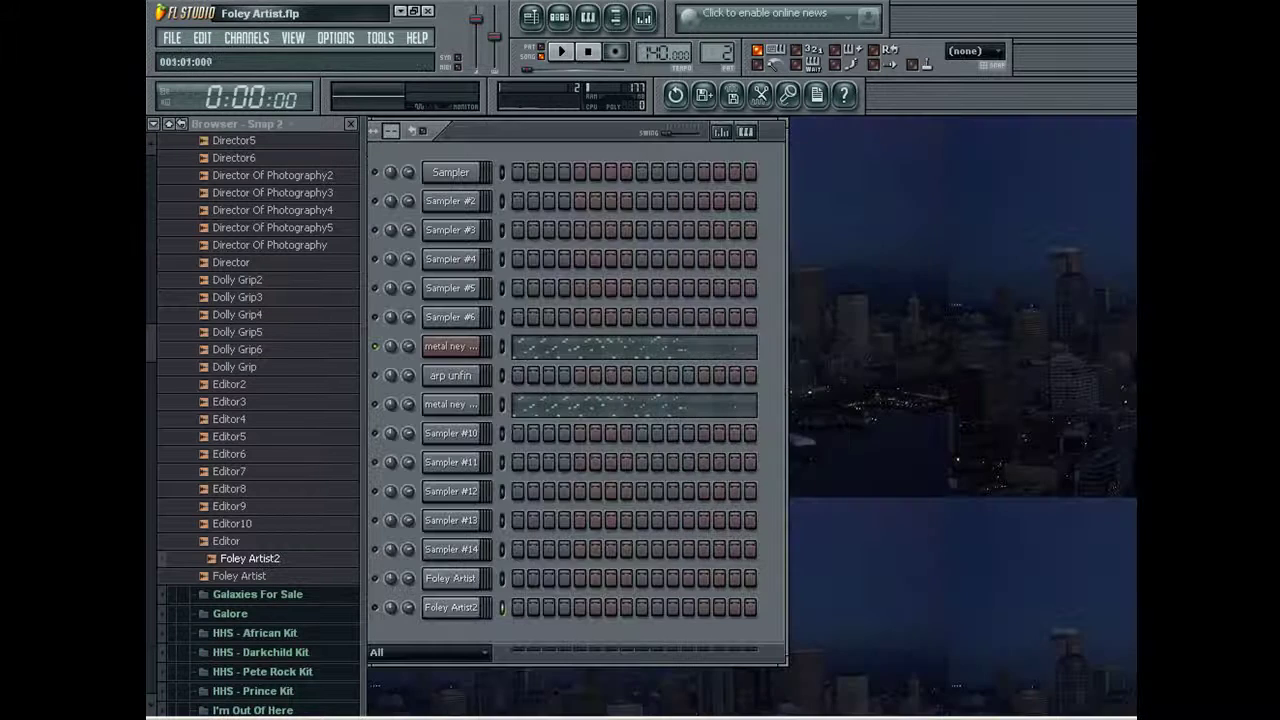
{"action": "right_click", "coordinate": [375, 346]}
{"action": "left_click", "coordinate": [448, 346]}
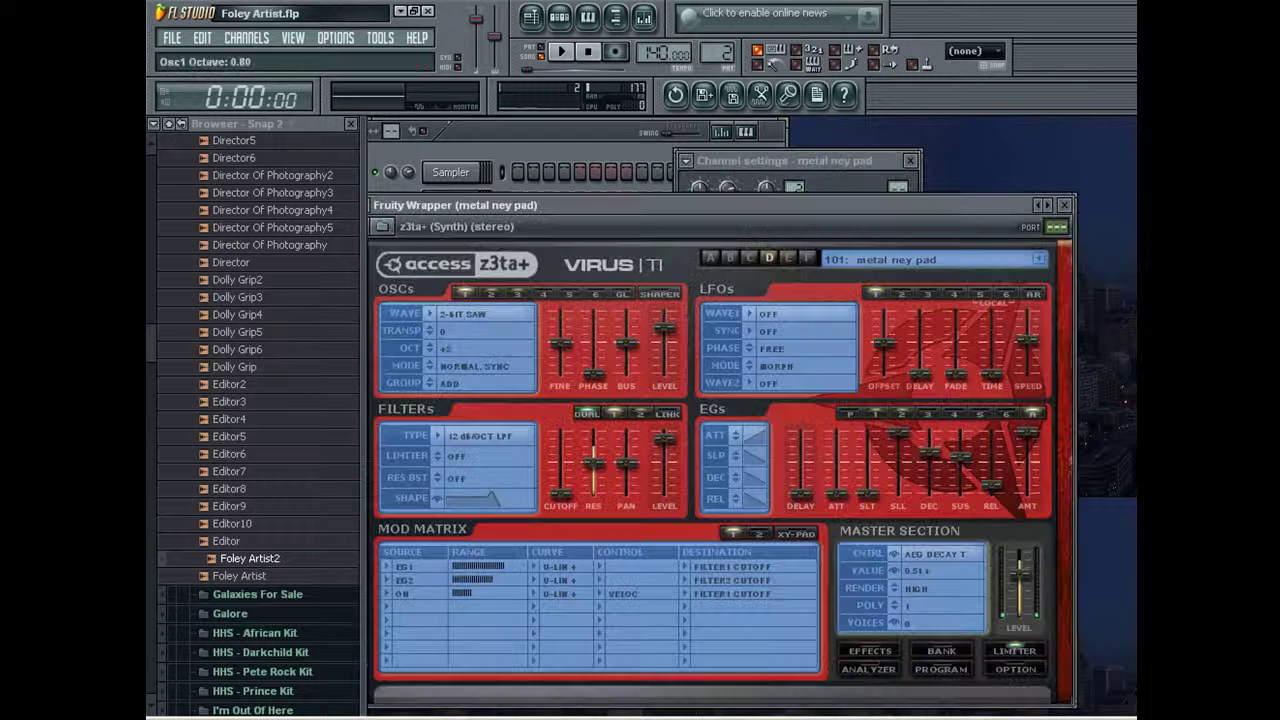
{"action": "left_click_drag", "start_coordinate": [570, 206], "coordinate": [660, 361]}
{"action": "left_click", "coordinate": [438, 346]}
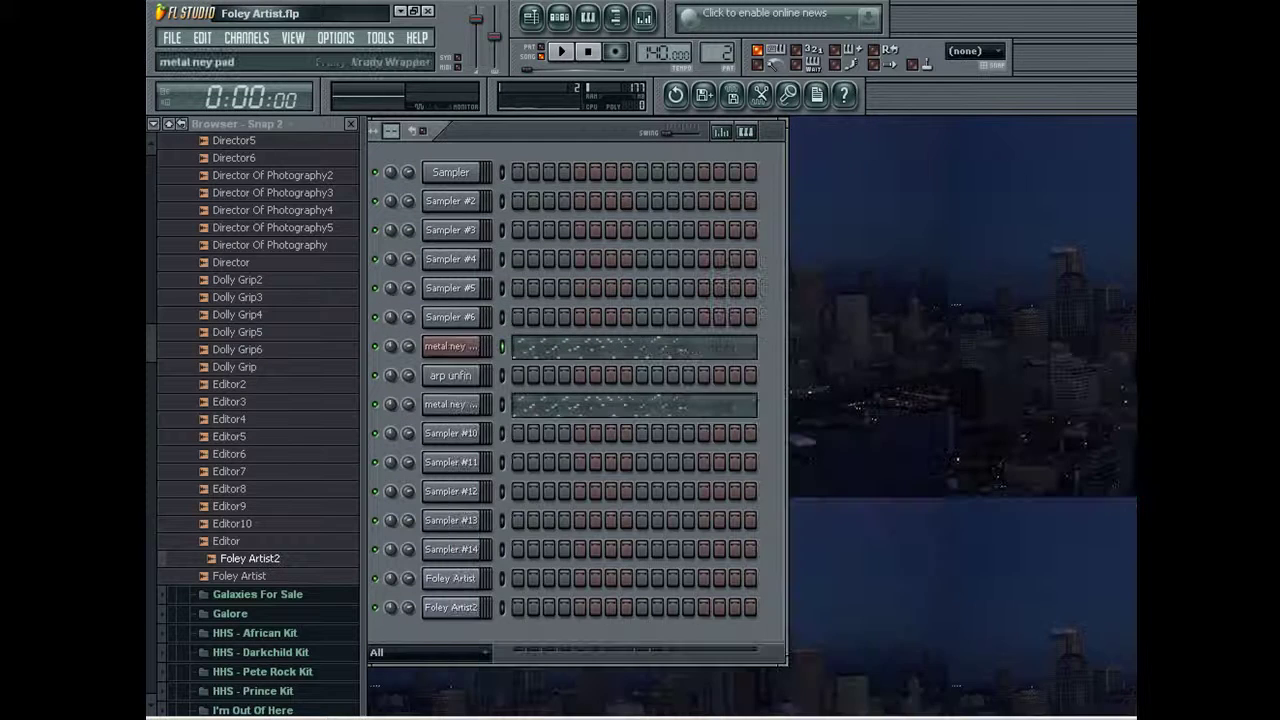
{"action": "key", "text": "KP_Add"}
{"action": "key", "text": "space"}
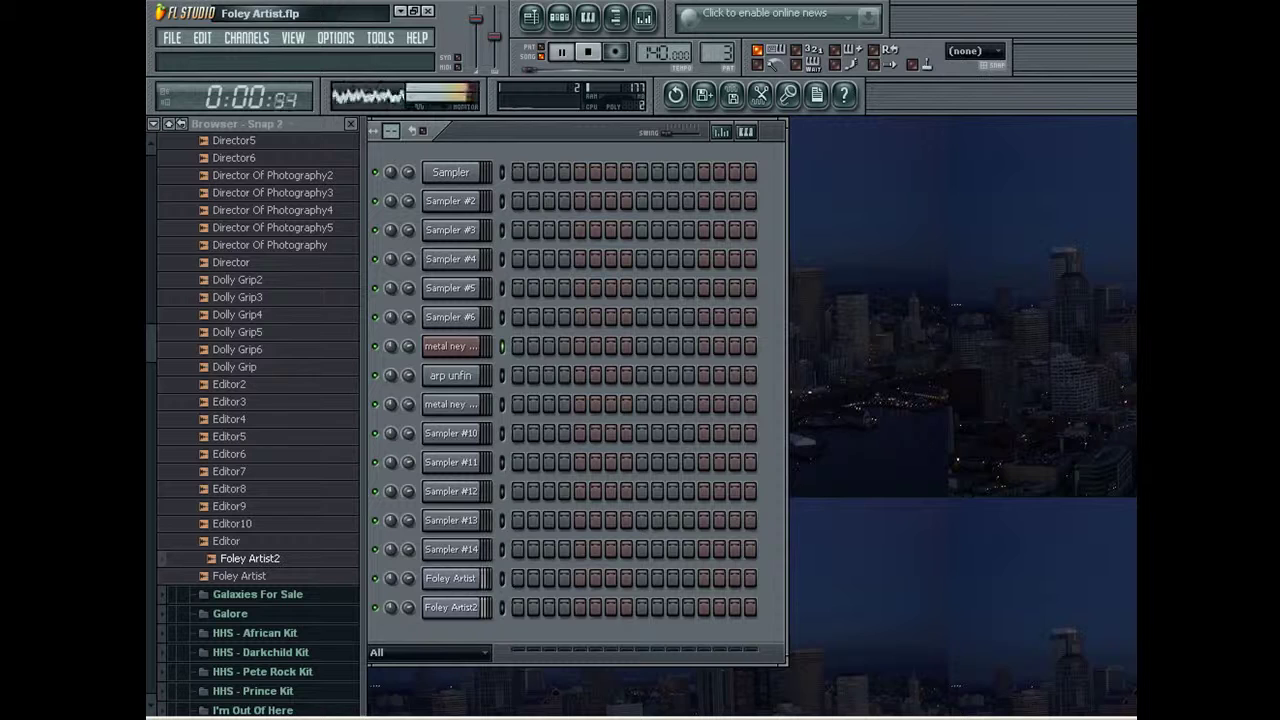
Switch the metal ney pad channel's z3ta+ synth back through its presets to basspad1.
{"action": "left_click", "coordinate": [448, 346]}
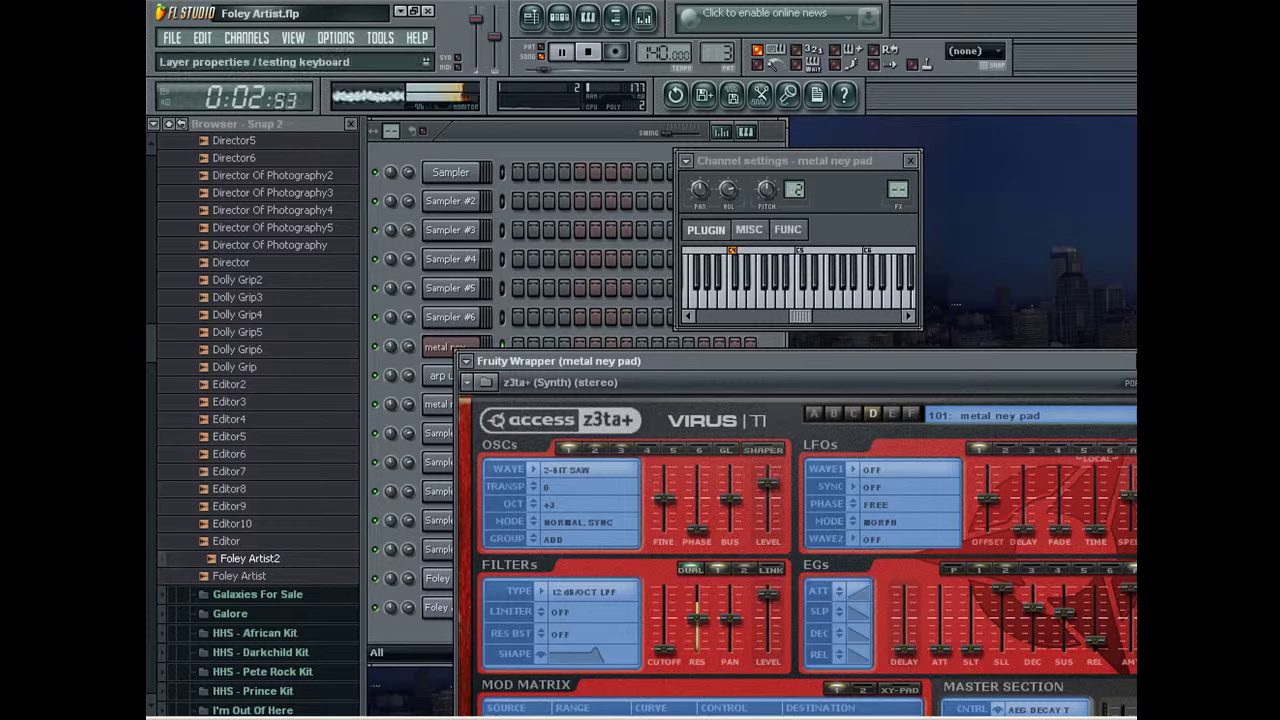
{"action": "left_click_drag", "start_coordinate": [1125, 361], "coordinate": [926, 235]}
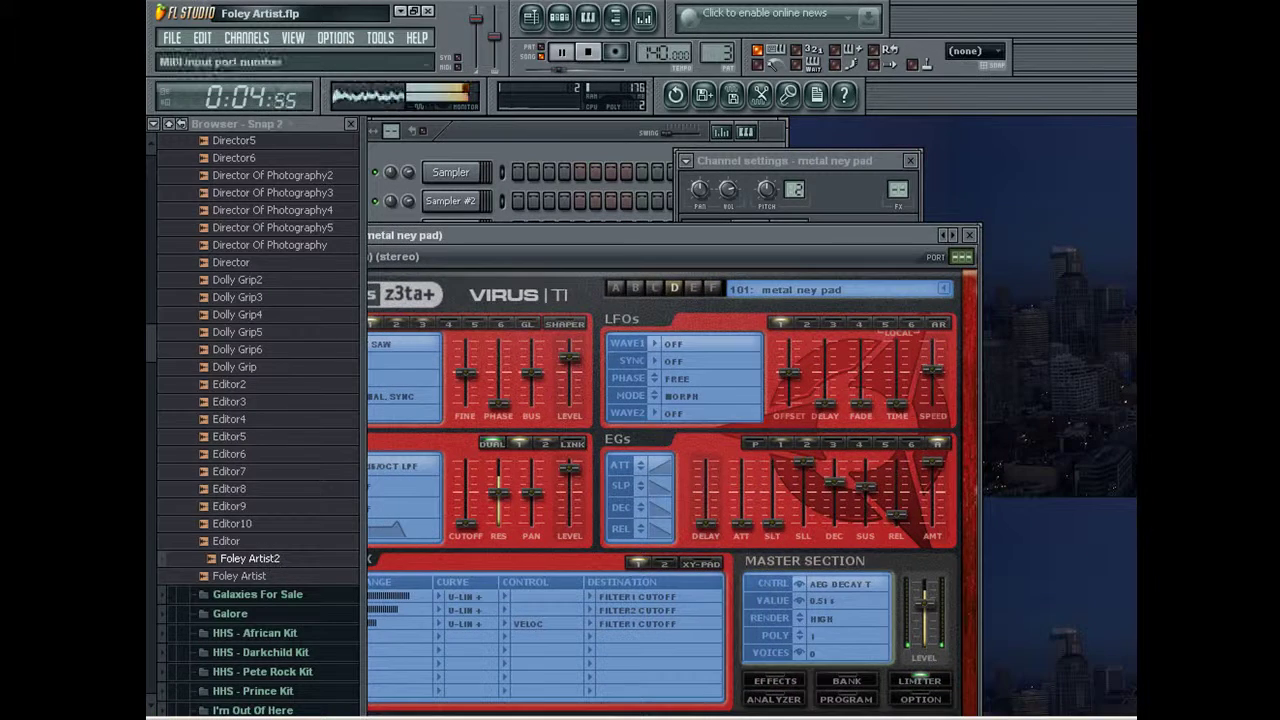
{"action": "left_click", "coordinate": [941, 235]}
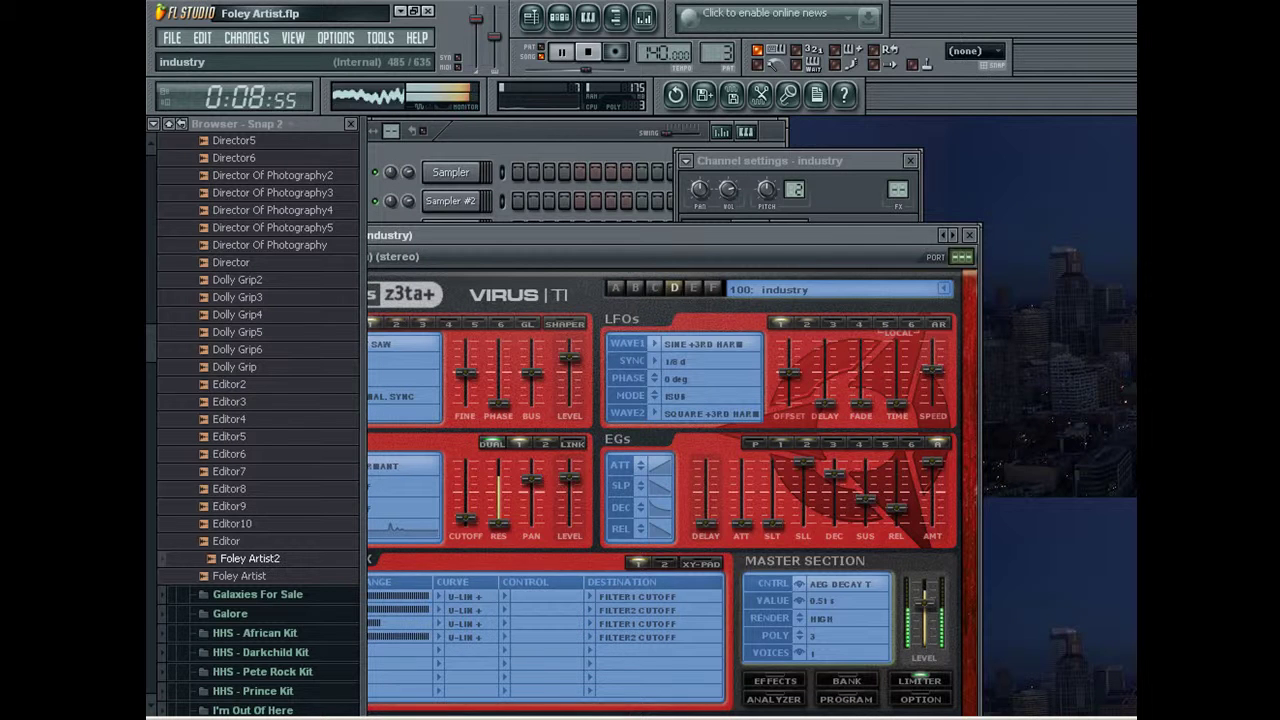
{"action": "left_click", "coordinate": [941, 235]}
{"action": "left_click", "coordinate": [941, 235]}
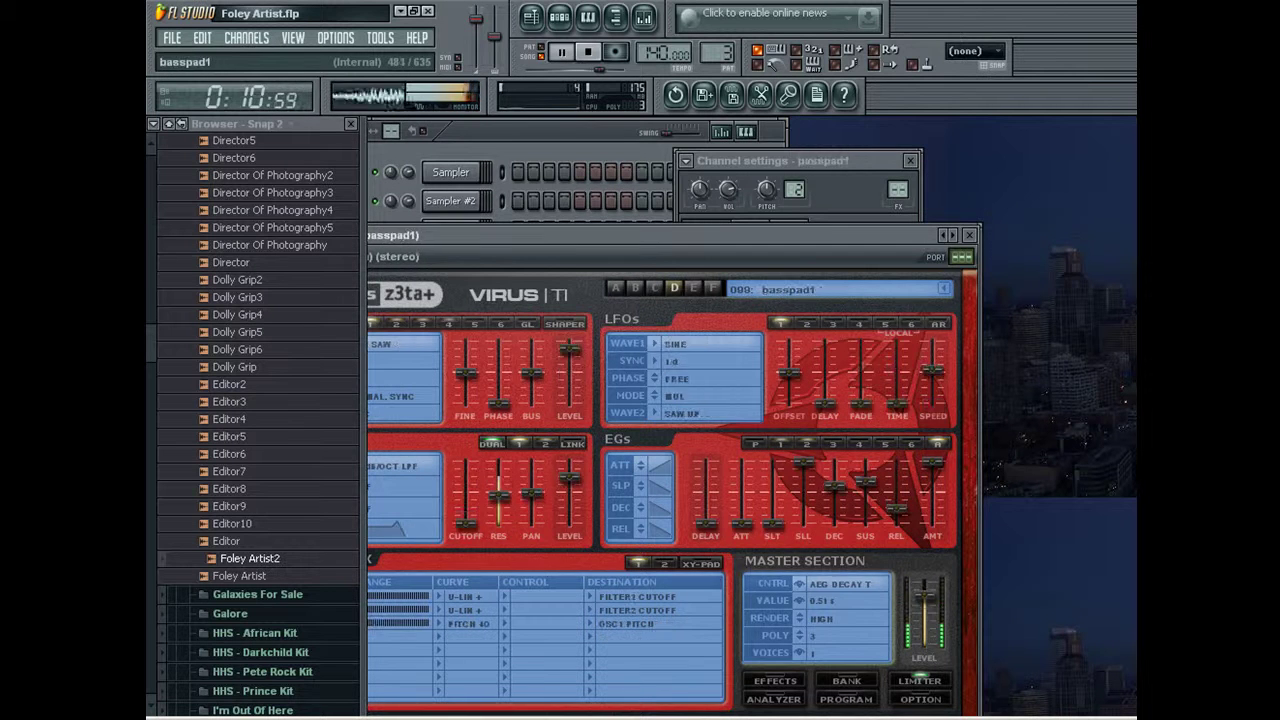
{"action": "left_click_drag", "start_coordinate": [760, 235], "coordinate": [865, 345]}
{"action": "left_click", "coordinate": [728, 190]}
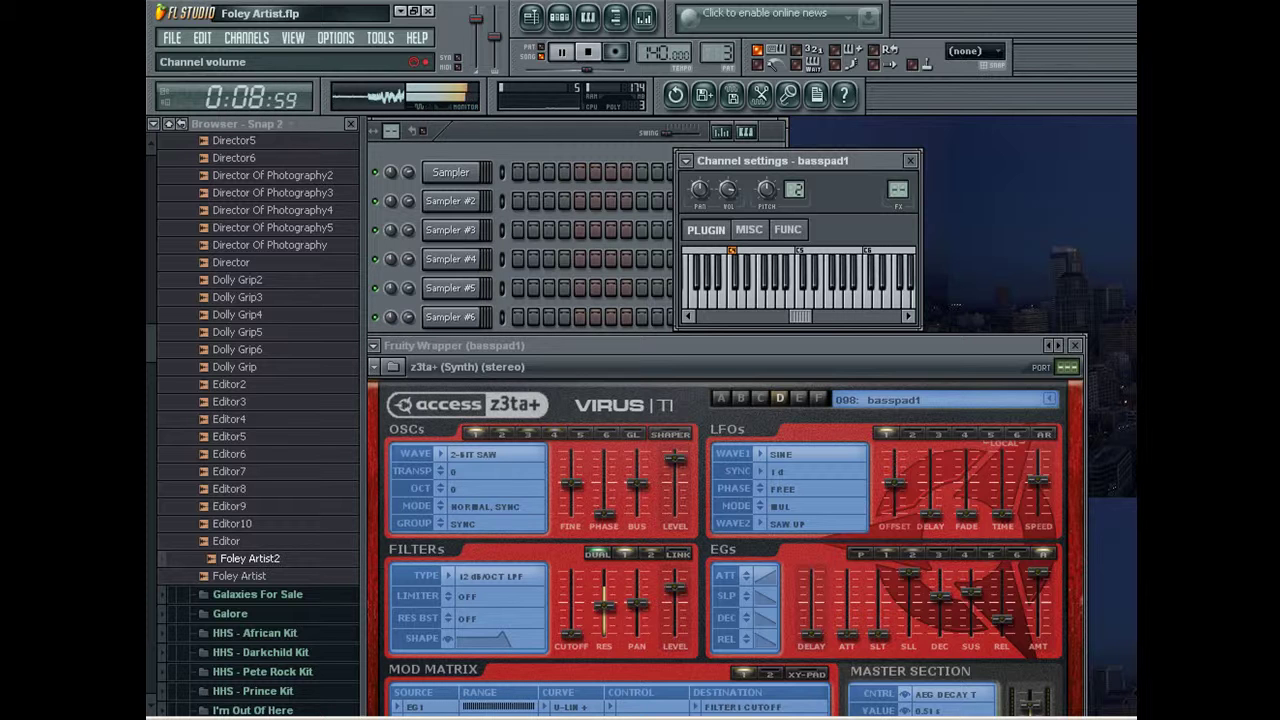
Enable recording and record the basspad1 melody live into pattern 3.
{"action": "key", "text": "space"}
{"action": "left_click", "coordinate": [592, 140]}
{"action": "left_click", "coordinate": [615, 52]}
{"action": "key", "text": "space"}
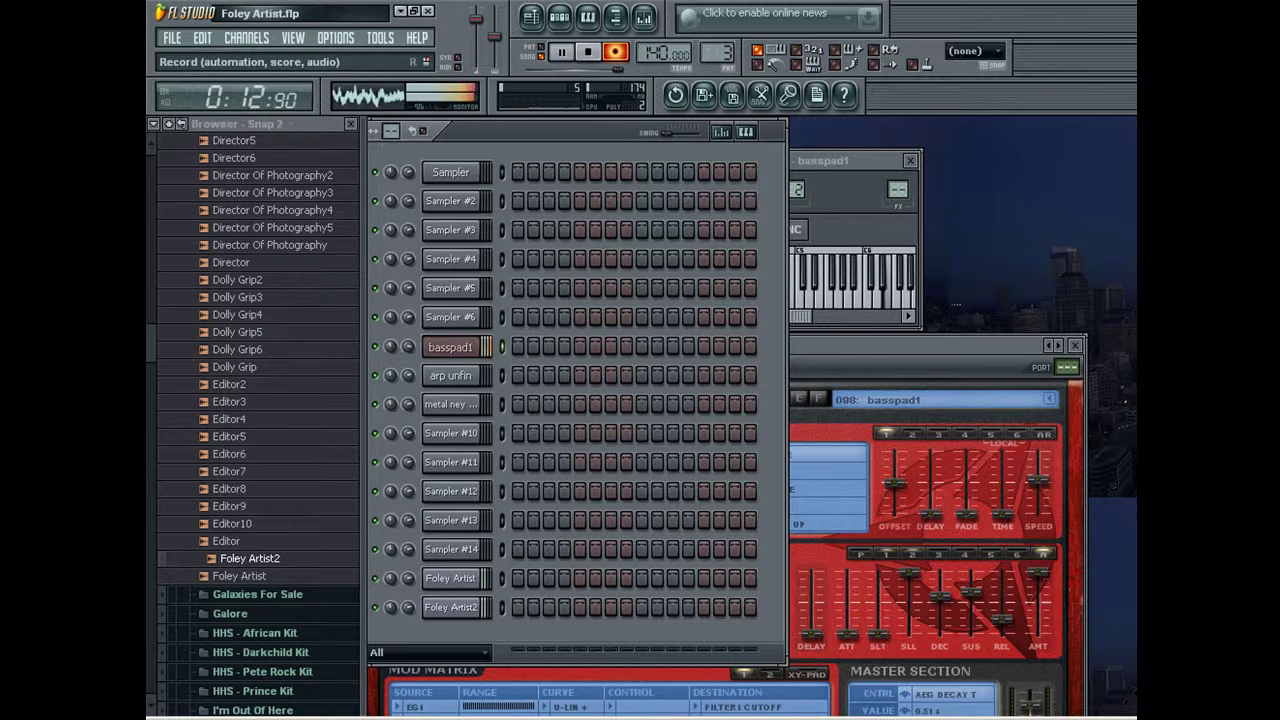
{"action": "key", "text": "space"}
Set the snap to Line and re-place the off-grid basspad1 piano roll notes in bars 1 and 2 on the grid.
{"action": "left_click", "coordinate": [580, 347]}
{"action": "left_click", "coordinate": [974, 51]}
{"action": "left_click", "coordinate": [966, 67]}
{"action": "scroll", "coordinate": [560, 400], "scroll_direction": "down", "scroll_amount": 2}
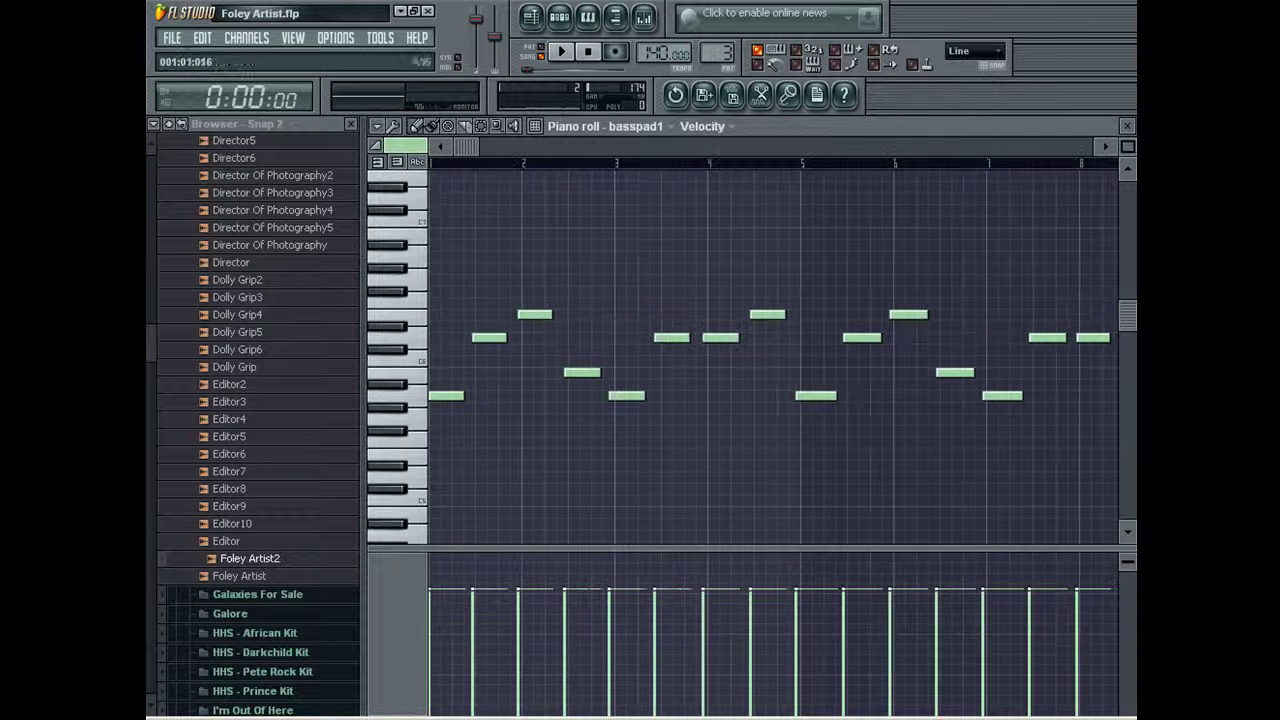
{"action": "right_click", "coordinate": [480, 338]}
{"action": "left_click", "coordinate": [479, 338]}
{"action": "right_click", "coordinate": [524, 315]}
{"action": "left_click", "coordinate": [514, 315]}
{"action": "right_click", "coordinate": [571, 373]}
{"action": "left_click", "coordinate": [573, 373]}
{"action": "right_click", "coordinate": [526, 315]}
{"action": "left_click", "coordinate": [526, 315]}
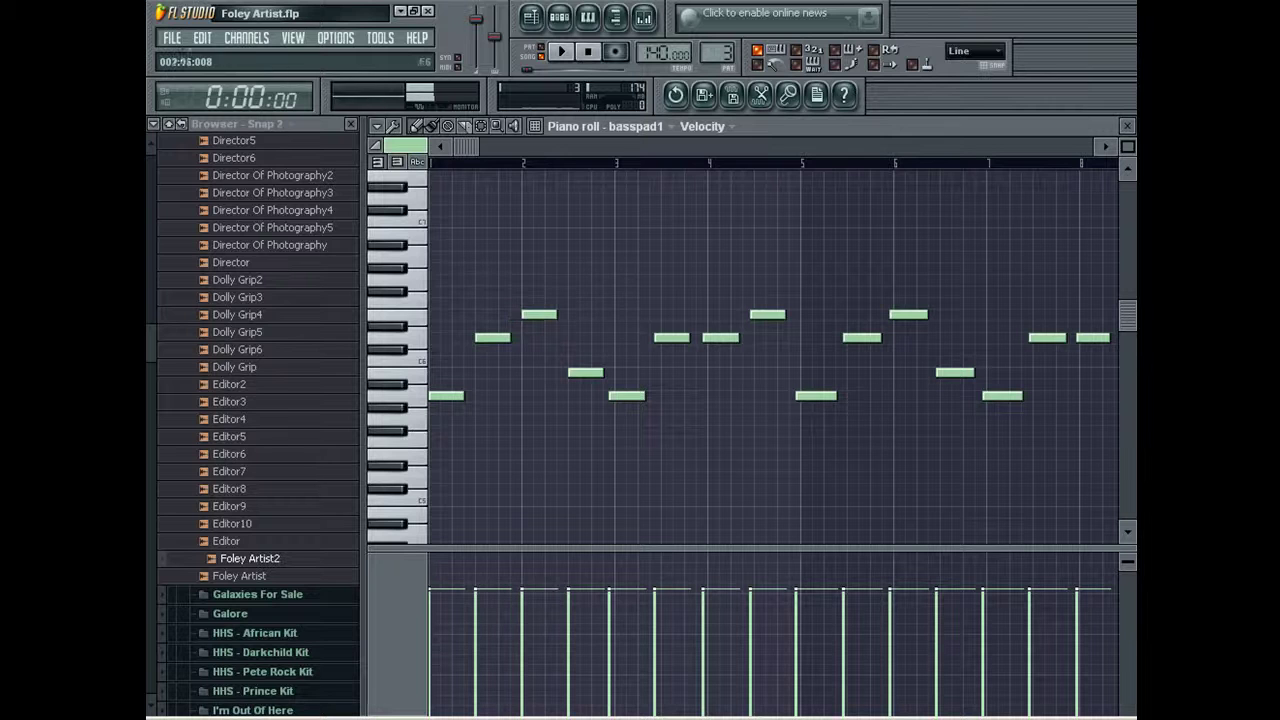
Re-place the basspad1 notes of bars 3 and 4 on the grid, making bar 4 match bar 2's two pitches.
{"action": "right_click", "coordinate": [627, 396]}
{"action": "left_click", "coordinate": [616, 396]}
{"action": "right_click", "coordinate": [672, 337]}
{"action": "left_click", "coordinate": [662, 337]}
{"action": "right_click", "coordinate": [720, 337]}
{"action": "left_click", "coordinate": [709, 315]}
{"action": "right_click", "coordinate": [767, 315]}
{"action": "left_click", "coordinate": [755, 373]}
Rewrite the basspad1 notes of bars 5 and 6 on the grid and delete the low note at the end of bar 6.
{"action": "left_click_drag", "start_coordinate": [466, 147], "coordinate": [577, 147]}
{"action": "right_click", "coordinate": [662, 396]}
{"action": "left_click", "coordinate": [657, 396]}
{"action": "right_click", "coordinate": [701, 338]}
{"action": "left_click", "coordinate": [705, 337]}
{"action": "left_click", "coordinate": [751, 337]}
{"action": "right_click", "coordinate": [761, 314]}
{"action": "left_click", "coordinate": [797, 314]}
{"action": "right_click", "coordinate": [811, 373]}
Re-place the basspad1 notes of bars 7 and 8 on the grid, repeating the melody of bars 5 and 6.
{"action": "right_click", "coordinate": [855, 396]}
{"action": "left_click", "coordinate": [831, 396]}
{"action": "right_click", "coordinate": [900, 338]}
{"action": "left_click", "coordinate": [889, 338]}
{"action": "right_click", "coordinate": [854, 396]}
{"action": "left_click", "coordinate": [843, 396]}
{"action": "right_click", "coordinate": [945, 338]}
{"action": "left_click", "coordinate": [936, 338]}
{"action": "right_click", "coordinate": [988, 315]}
{"action": "left_click", "coordinate": [983, 315]}
Play the pattern, add a basspad1 note at bar 11 with its velocity at minimum, and close the piano roll.
{"action": "key", "text": "space"}
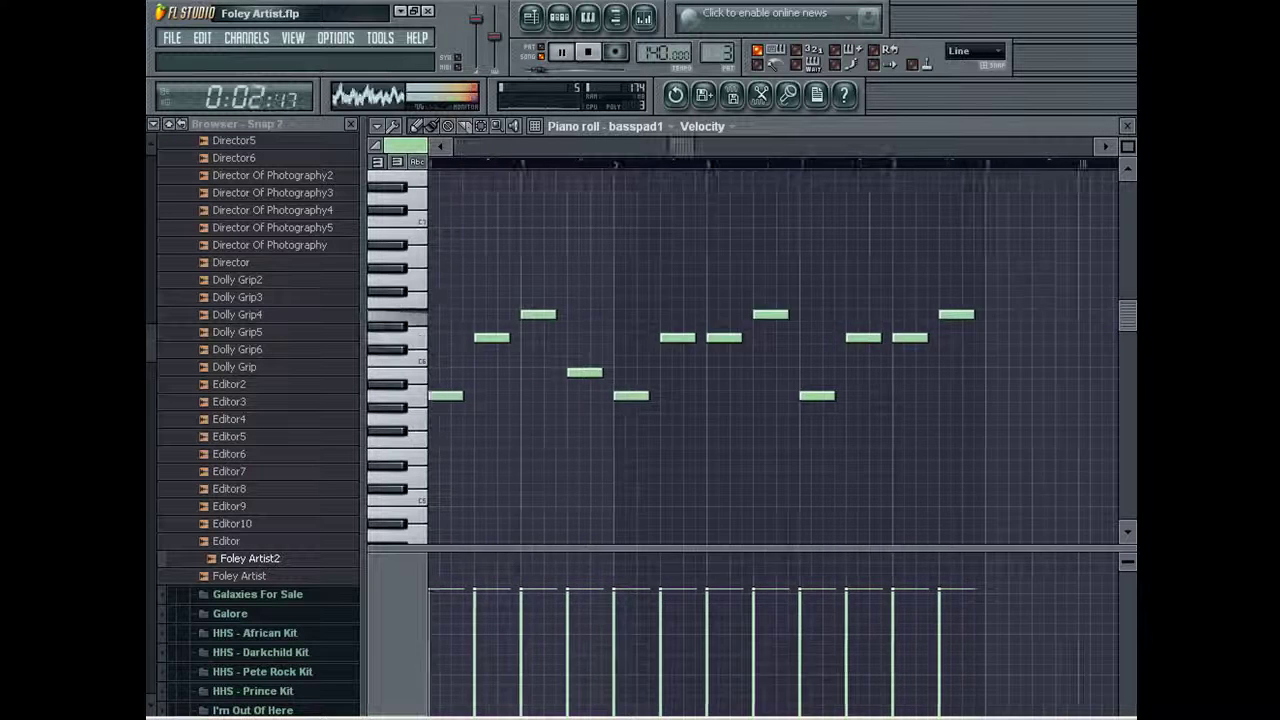
{"action": "left_click", "coordinate": [880, 361]}
{"action": "left_click", "coordinate": [875, 714]}
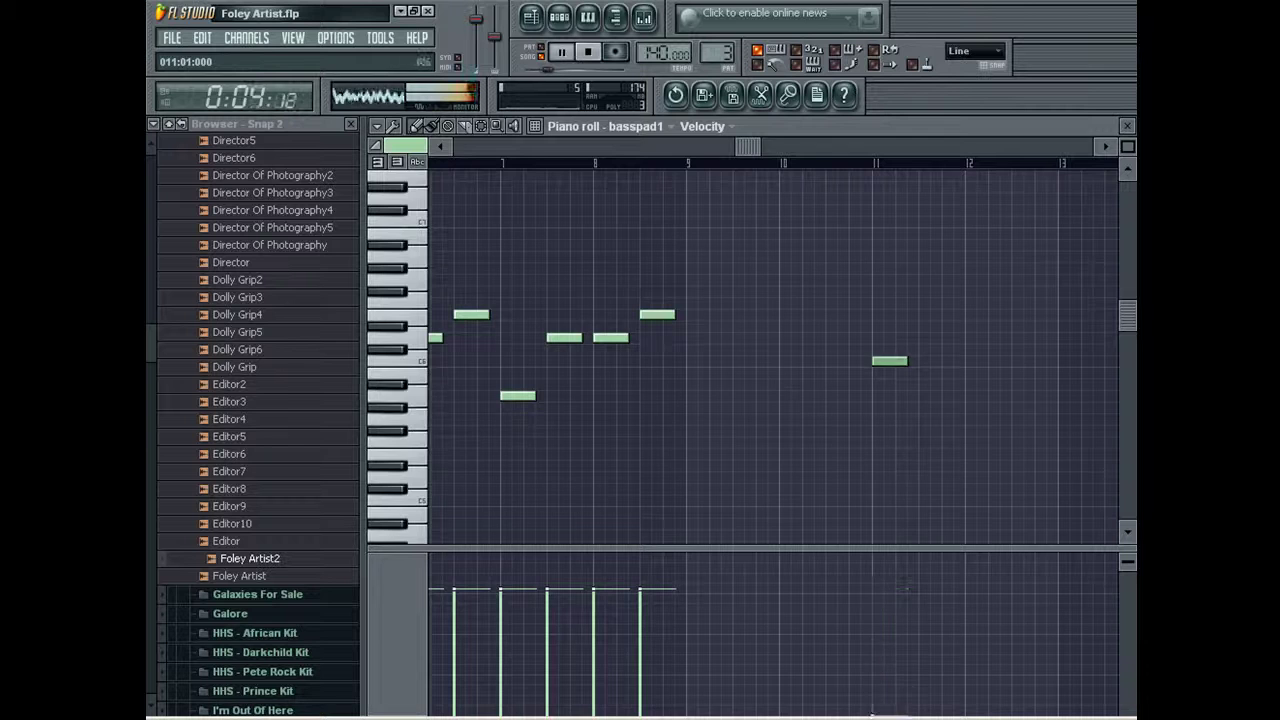
{"action": "key", "text": "Escape"}
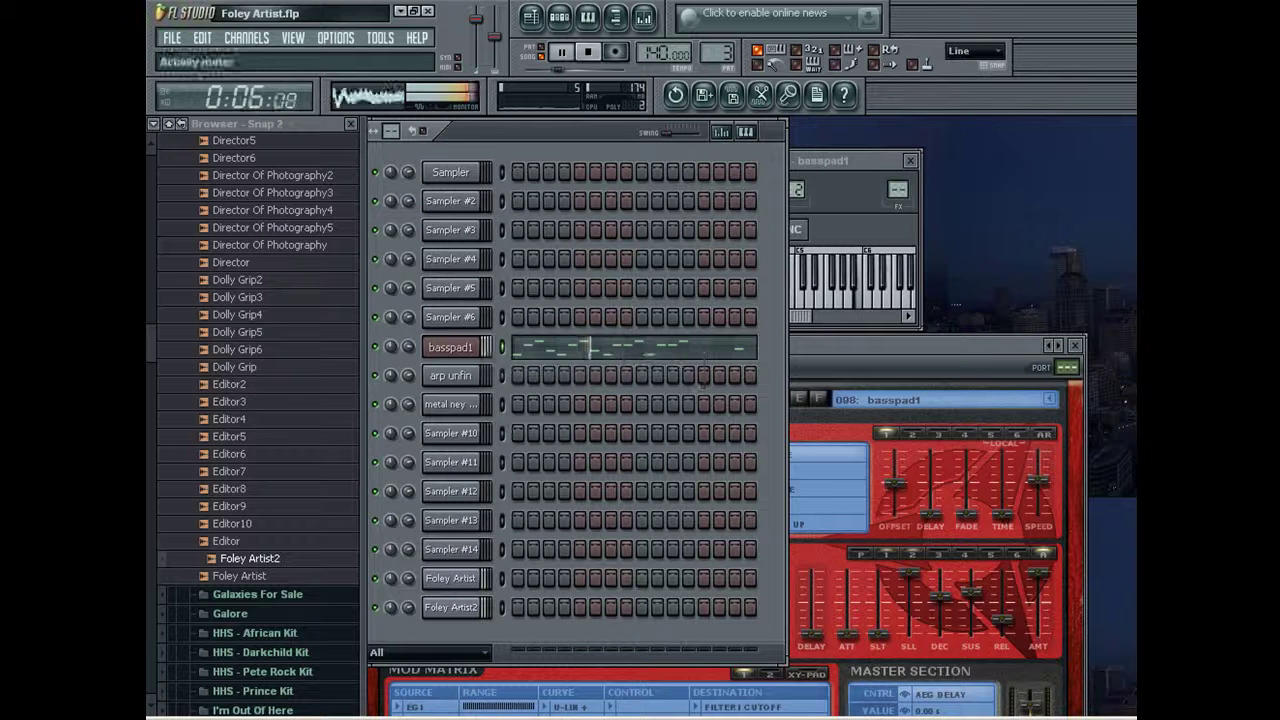
Rename the Sampler #6 channel to basspad1 and paste the basspad1 melody into it.
{"action": "right_click", "coordinate": [479, 308]}
{"action": "left_click", "coordinate": [522, 342]}
{"action": "type", "text": "basspad1"}
{"action": "key", "text": "Return"}
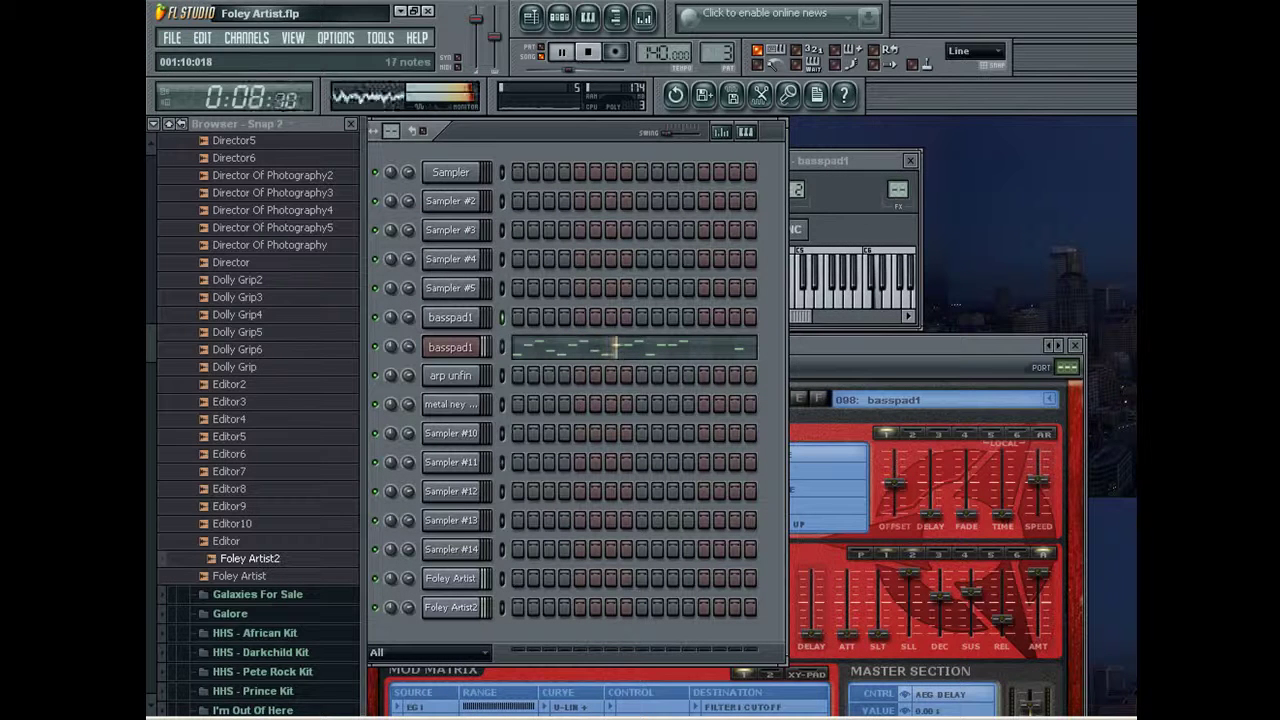
{"action": "key", "text": "ctrl+v"}
Solo the original basspad1 channel, stop playback and export the pattern as the wave file Foley Artist3.
{"action": "right_click", "coordinate": [375, 346]}
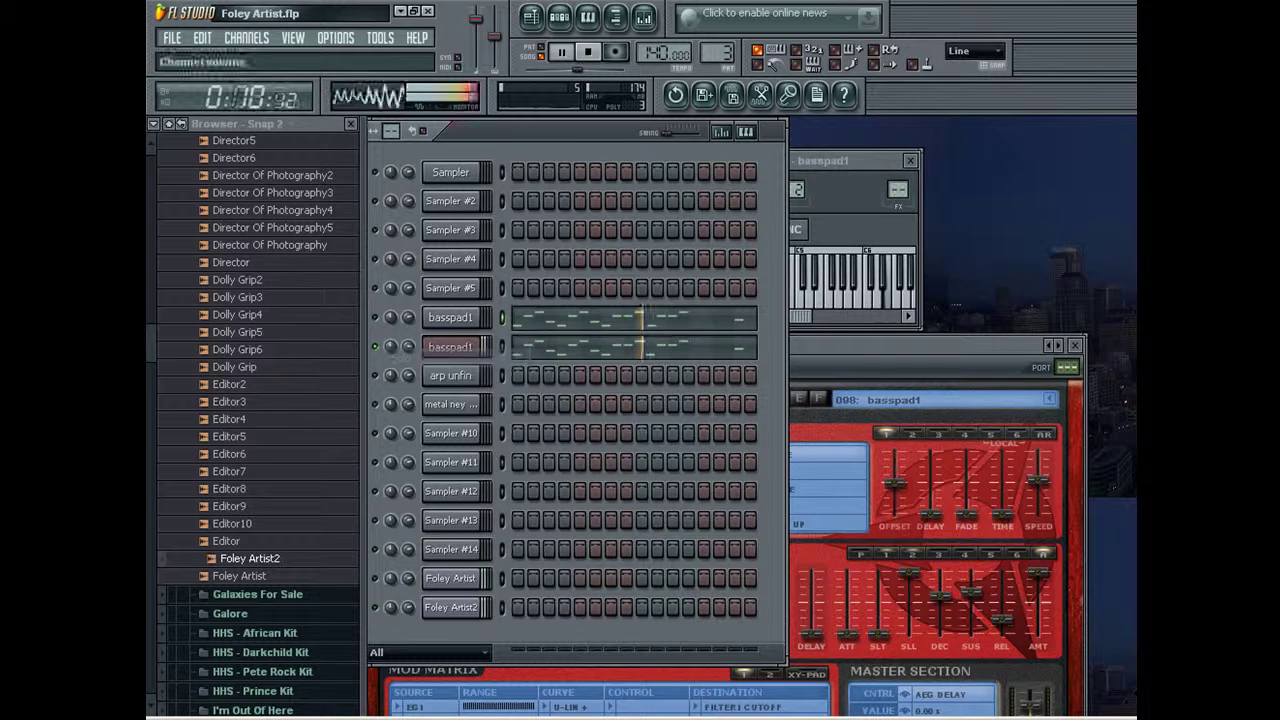
{"action": "key", "text": "space"}
{"action": "left_click", "coordinate": [644, 17]}
{"action": "left_click", "coordinate": [644, 17]}
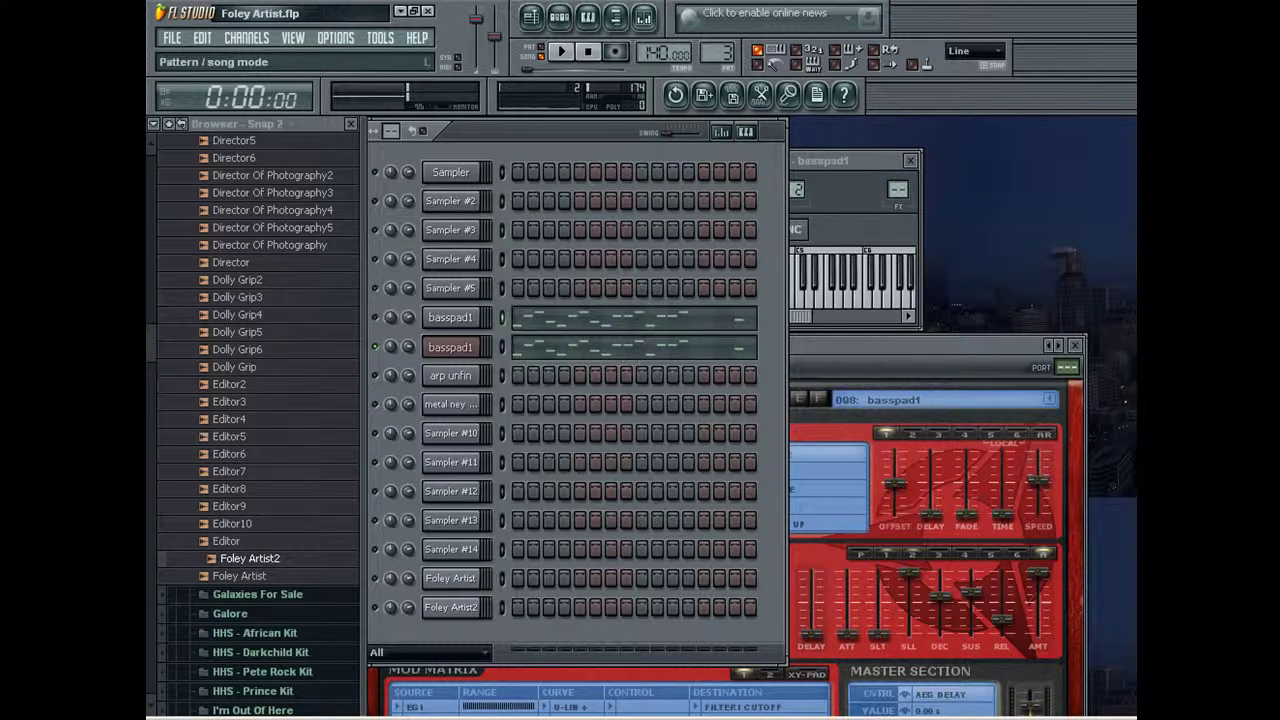
{"action": "key", "text": "ctrl+r"}
{"action": "left_click", "coordinate": [622, 453]}
{"action": "key", "text": "Return"}
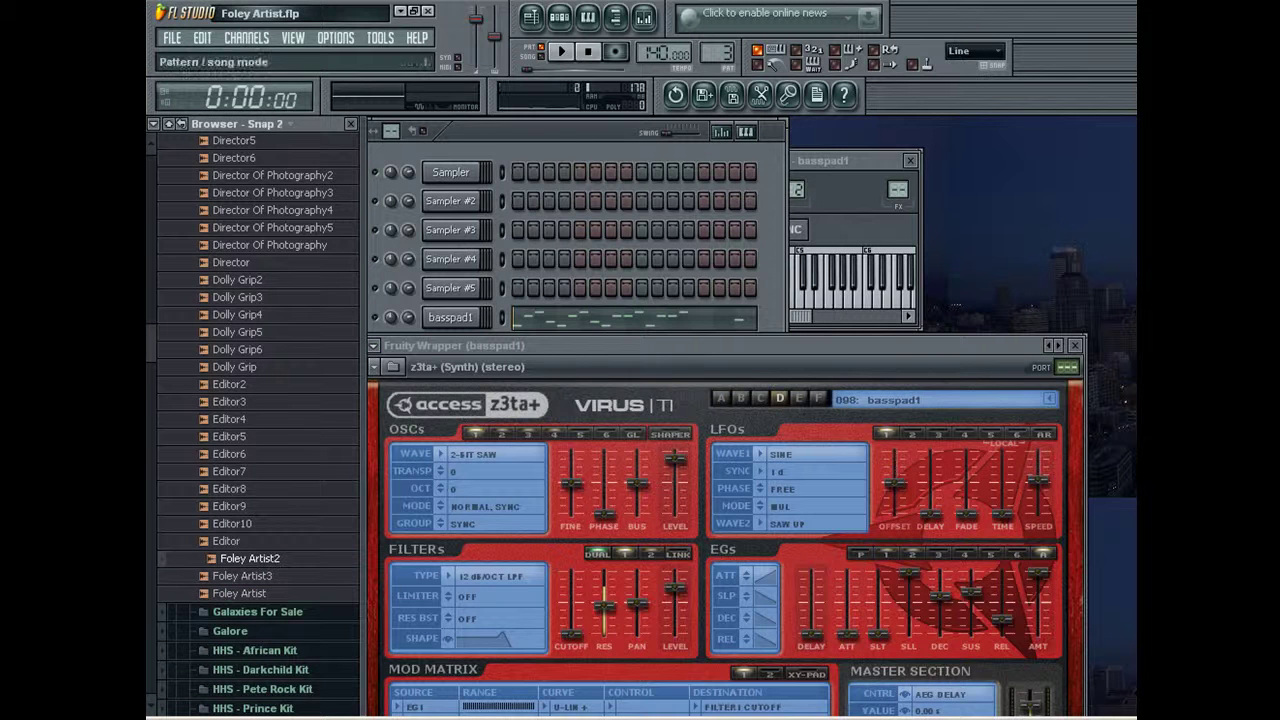
Add the Foley Artist3 wave to playlist track 3, slice it at bar 9 and delete the tail.
{"action": "key", "text": "F5"}
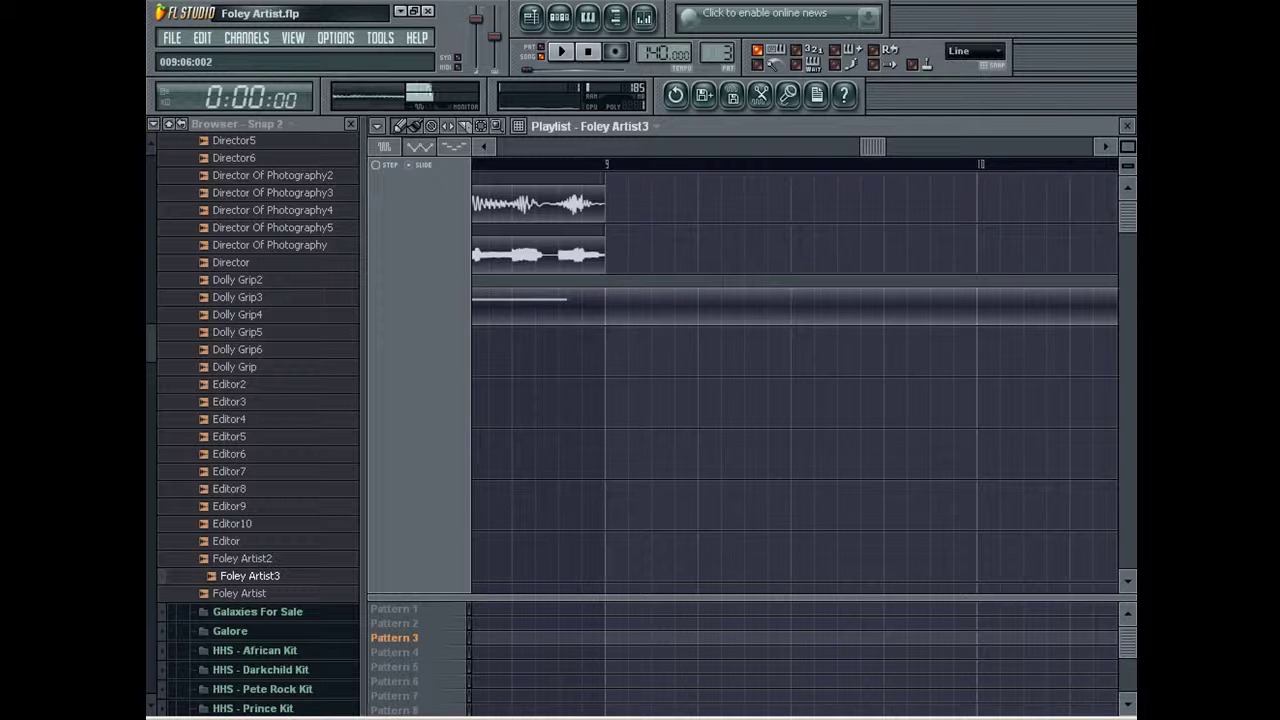
{"action": "left_click_drag", "start_coordinate": [510, 147], "coordinate": [840, 147]}
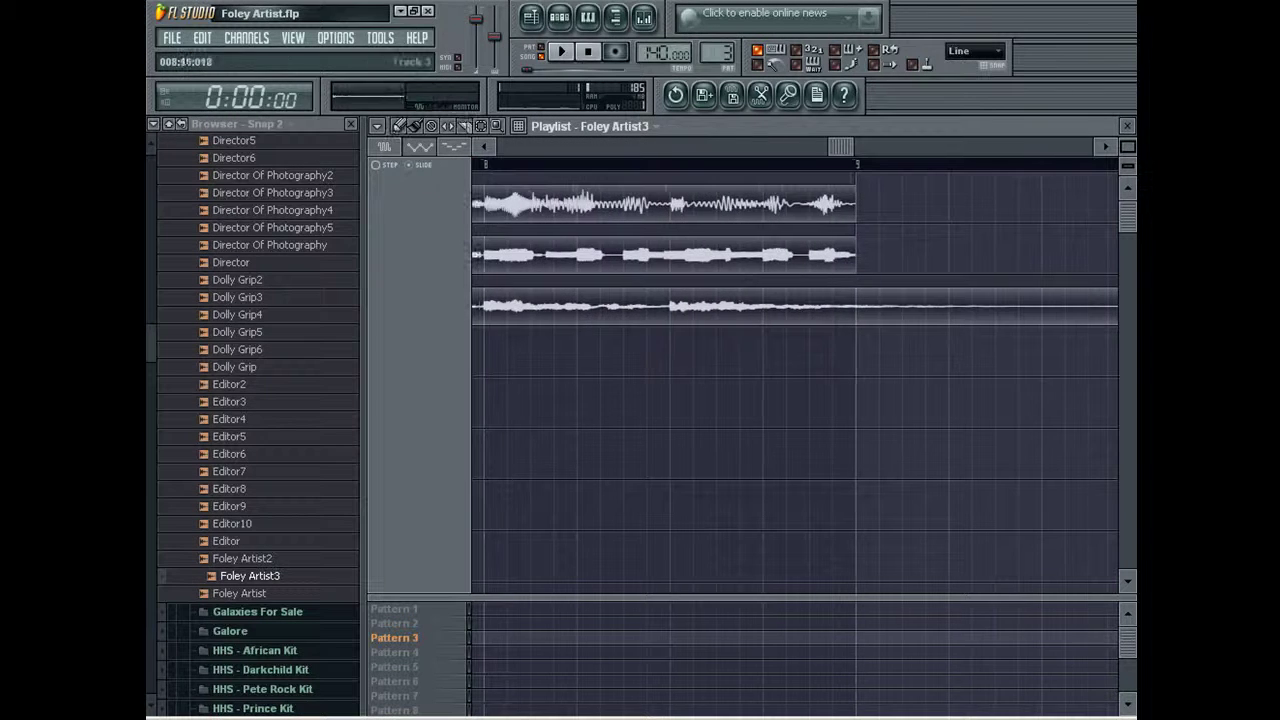
{"action": "left_click_drag", "start_coordinate": [856, 277], "coordinate": [856, 344]}
{"action": "left_click", "coordinate": [399, 126]}
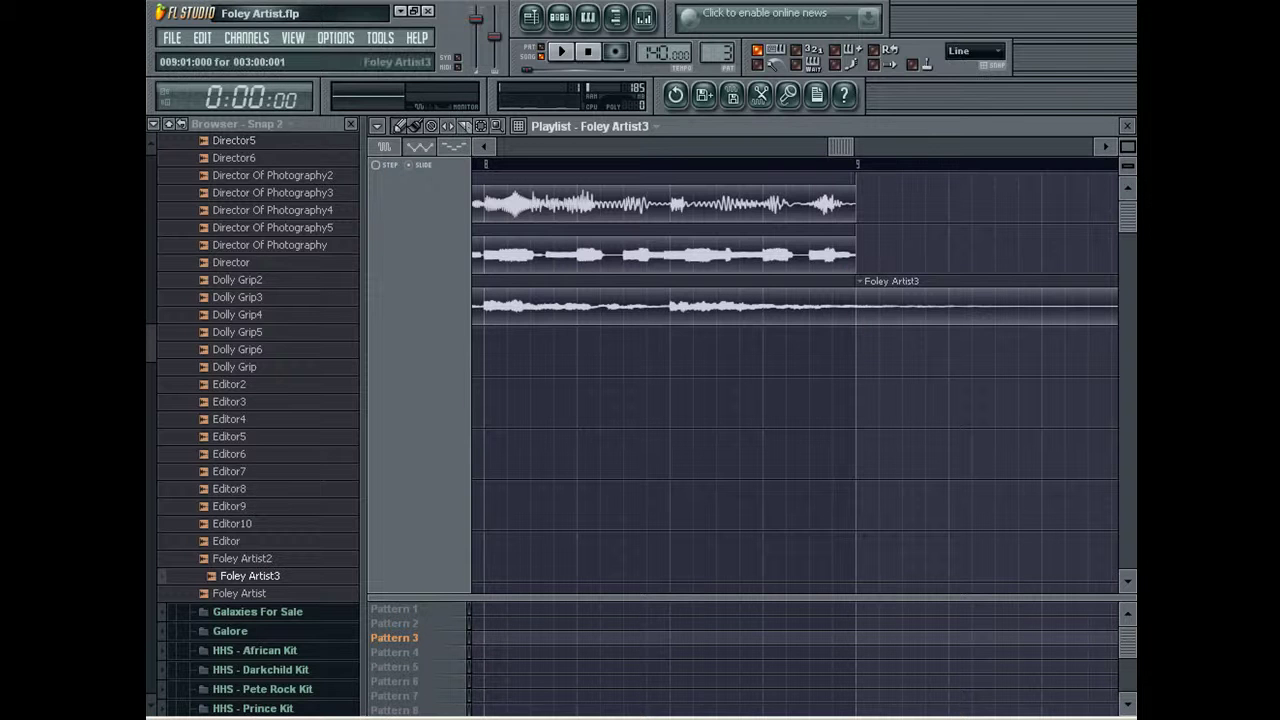
{"action": "right_click", "coordinate": [909, 306]}
{"action": "key", "text": "F5"}
Display all channels with the basspad1 solo lifted, and start playback in pattern 4.
{"action": "left_click", "coordinate": [428, 275]}
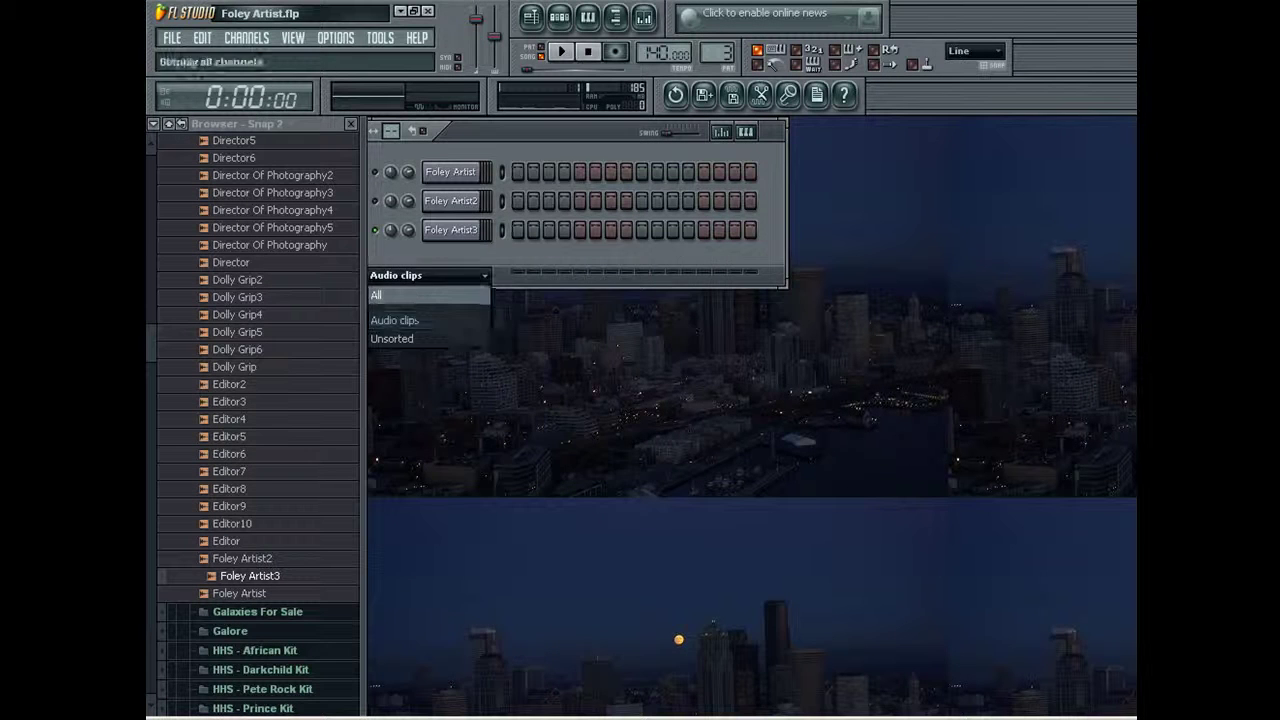
{"action": "left_click", "coordinate": [390, 292]}
{"action": "left_click", "coordinate": [450, 347]}
{"action": "left_click", "coordinate": [450, 317]}
{"action": "key", "text": "KP_Add"}
{"action": "key", "text": "space"}
Open the original basspad1 channel's z3ta+ synth and switch forward through its presets to pad_texture_1.
{"action": "left_click", "coordinate": [450, 347]}
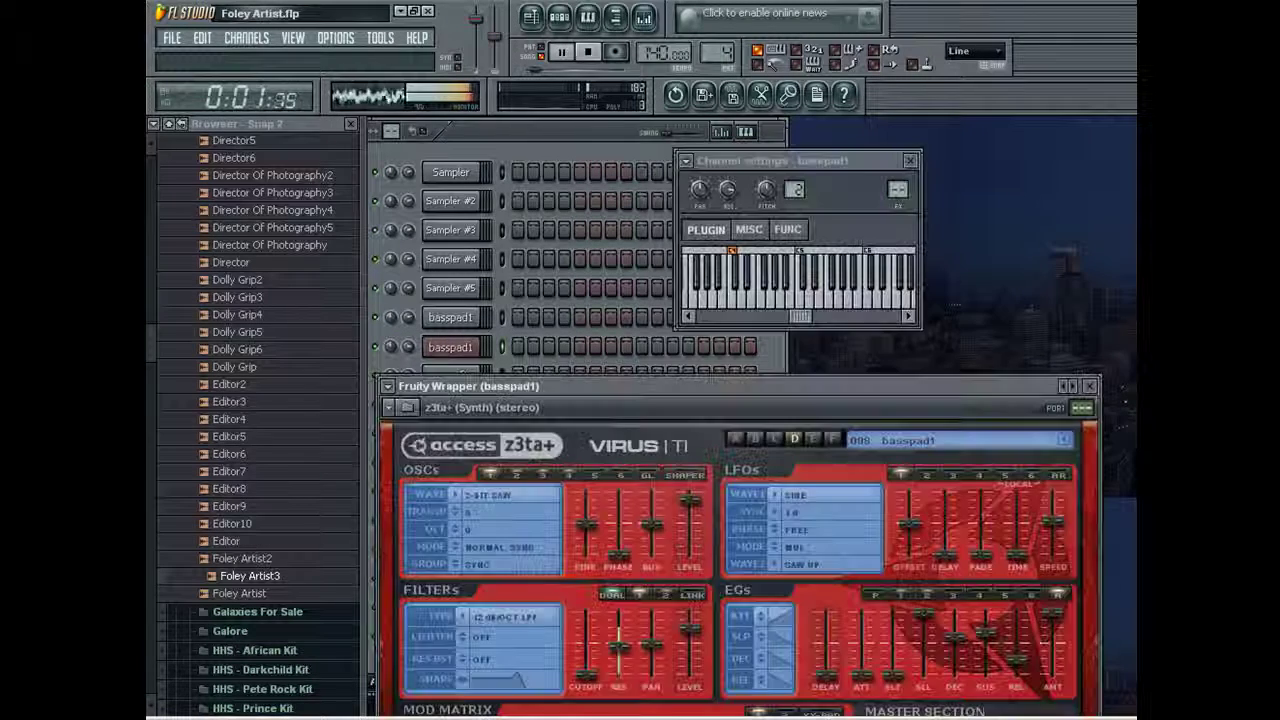
{"action": "left_click", "coordinate": [580, 131]}
{"action": "left_click_drag", "start_coordinate": [880, 386], "coordinate": [708, 224]}
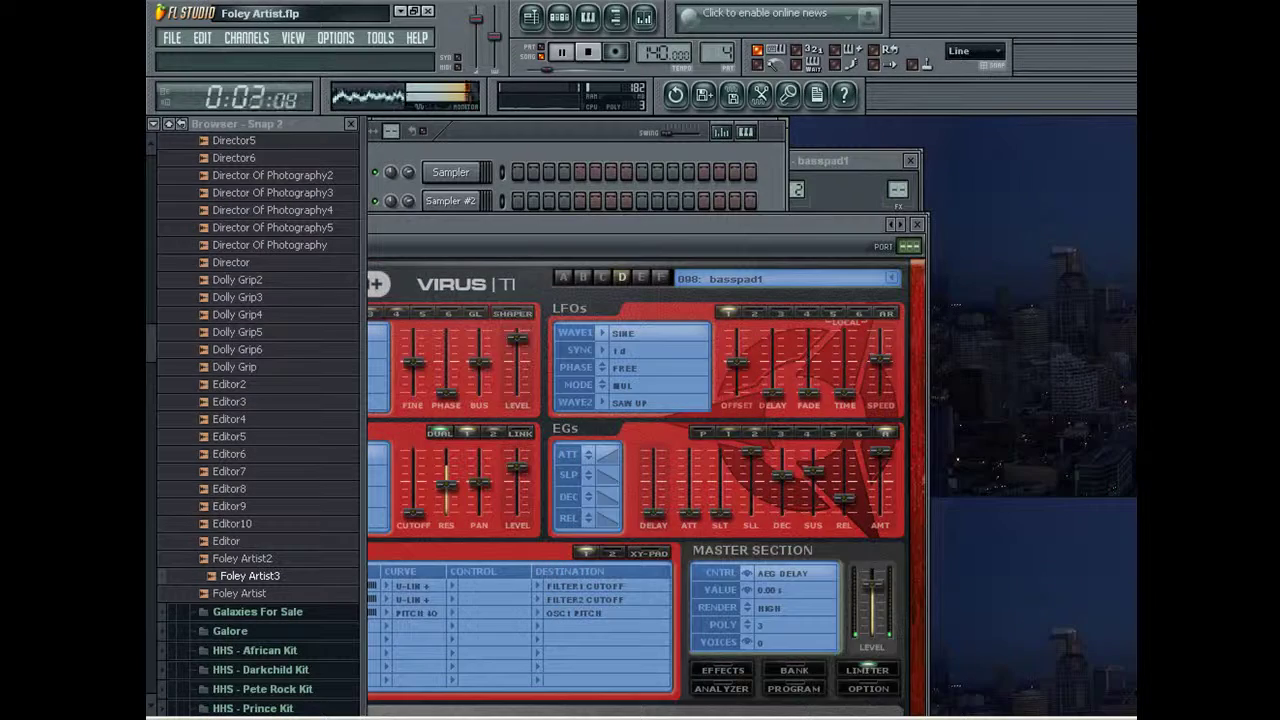
{"action": "left_click", "coordinate": [899, 224]}
{"action": "left_click", "coordinate": [899, 224]}
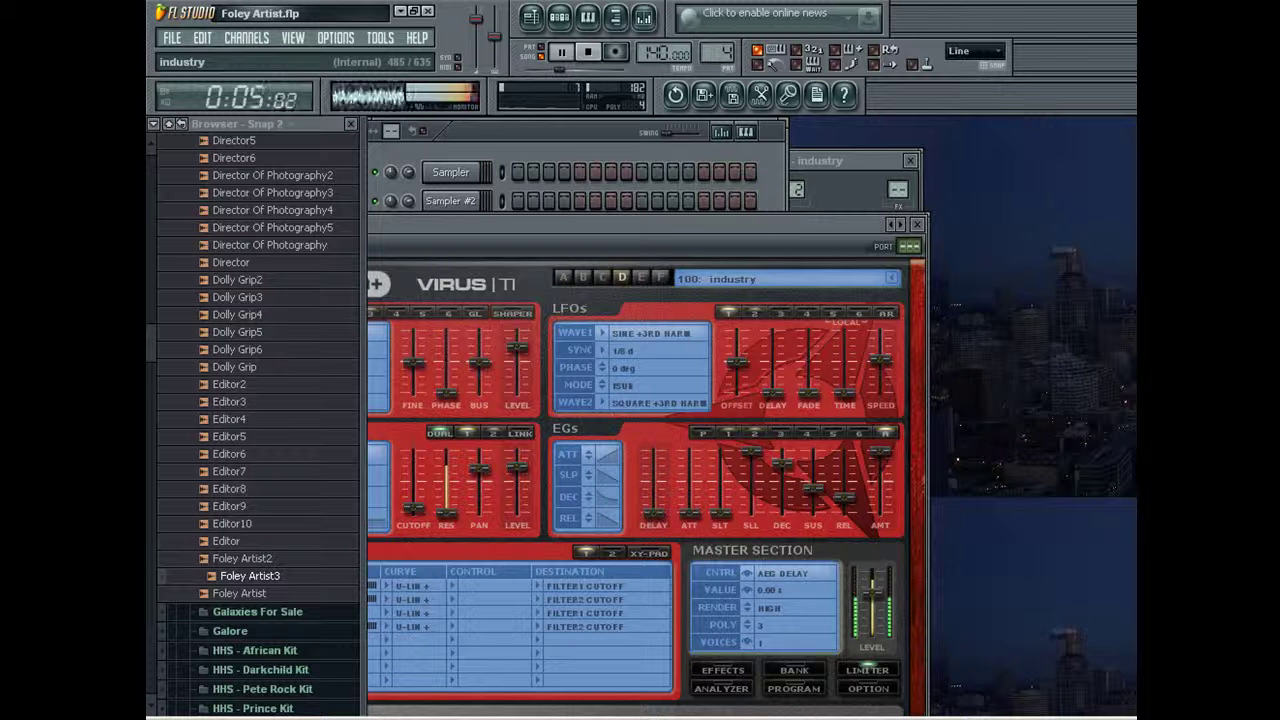
{"action": "left_click", "coordinate": [899, 224]}
{"action": "left_click", "coordinate": [899, 224]}
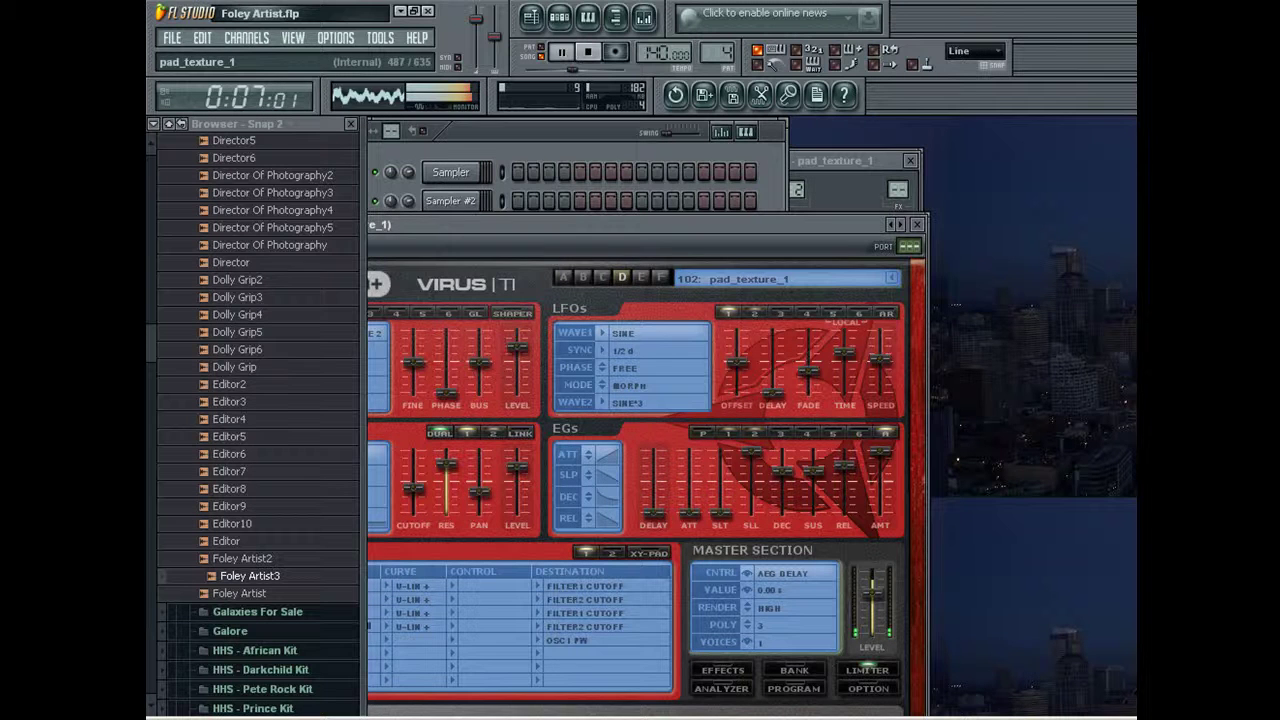